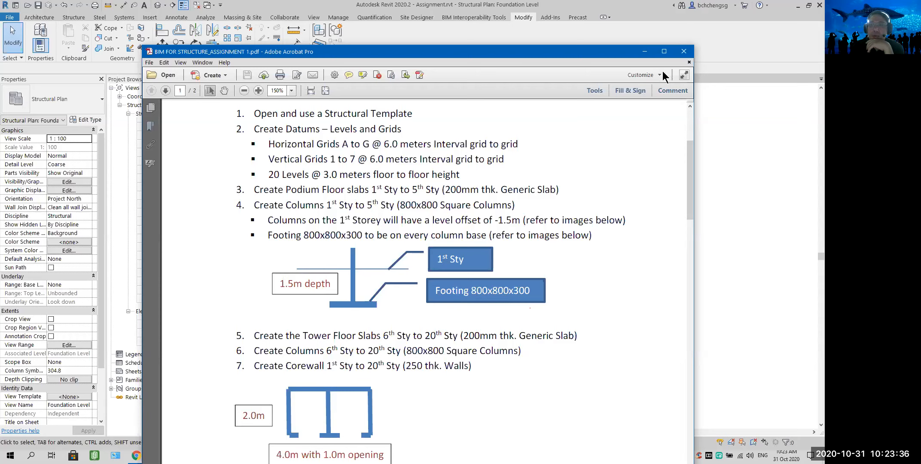
# Start an isolated foundation in the Foundation Level plan and review the available Footing-Rectangular types.
pyautogui.click(646, 52)
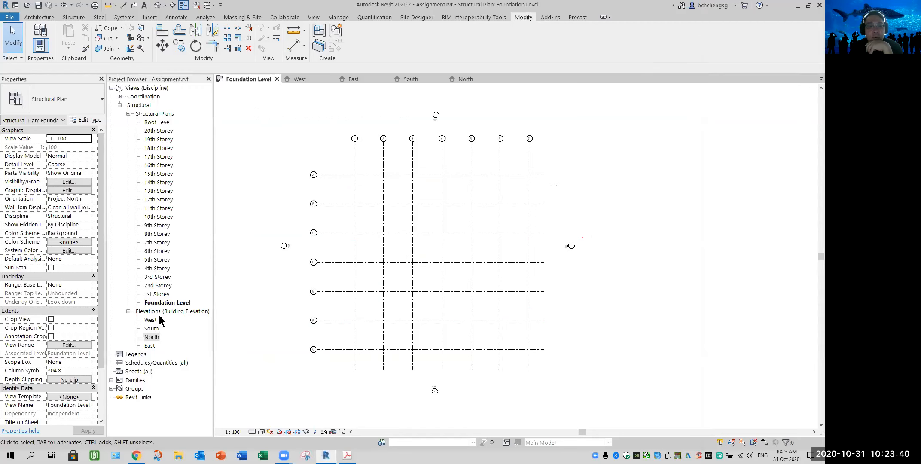
pyautogui.moveTo(460, 272); pyautogui.dragTo(488, 271, button='middle')
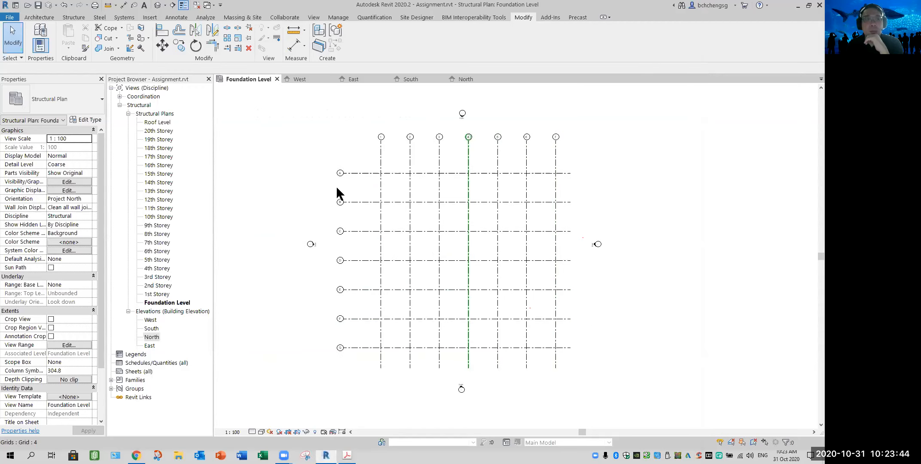
pyautogui.click(73, 17)
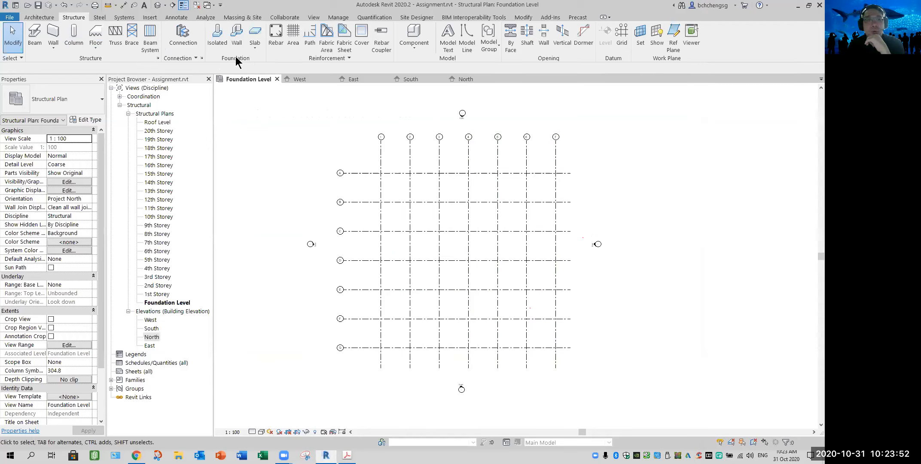
pyautogui.click(218, 43)
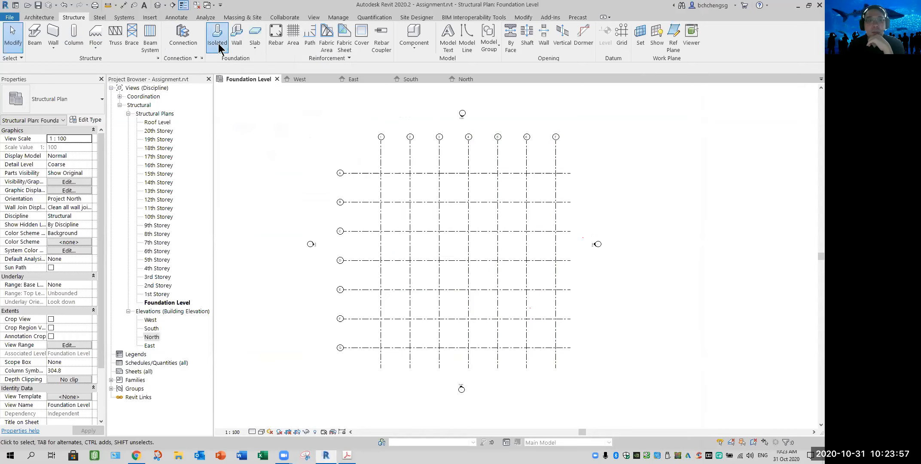
pyautogui.click(102, 111)
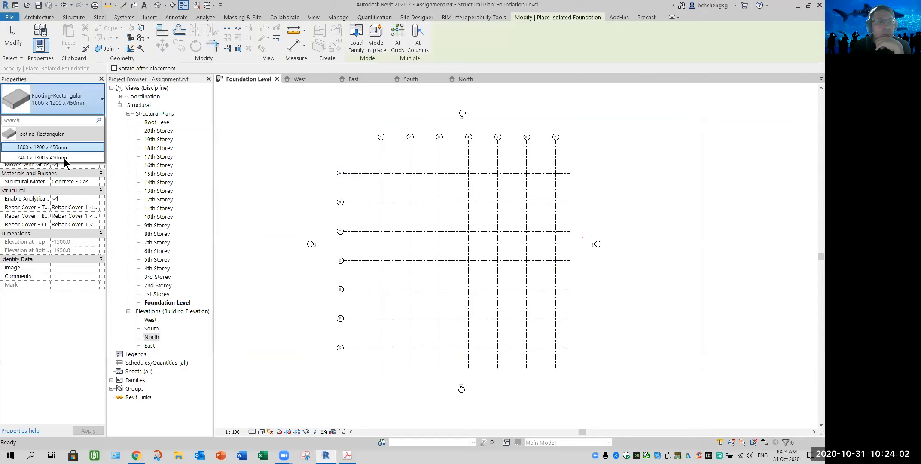
pyautogui.moveTo(66, 147)
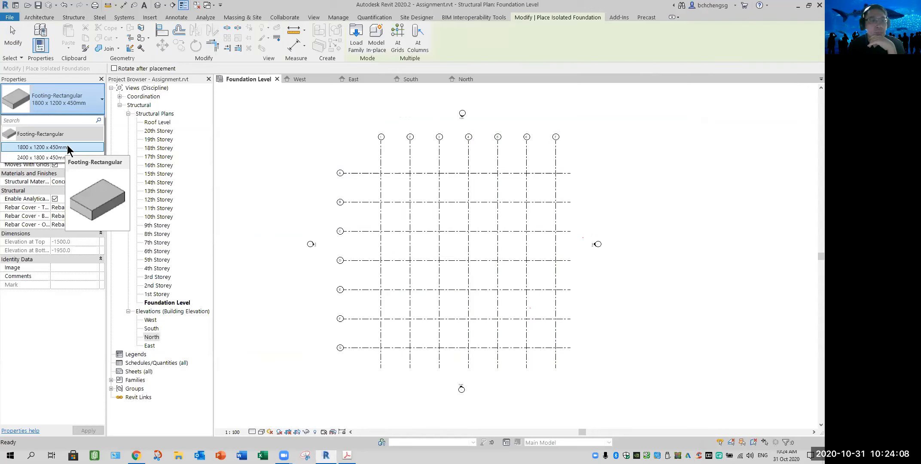
# Check the required footing size in the assignment PDF, return to the Revit model and leave the foundation command.
pyautogui.click(347, 455)
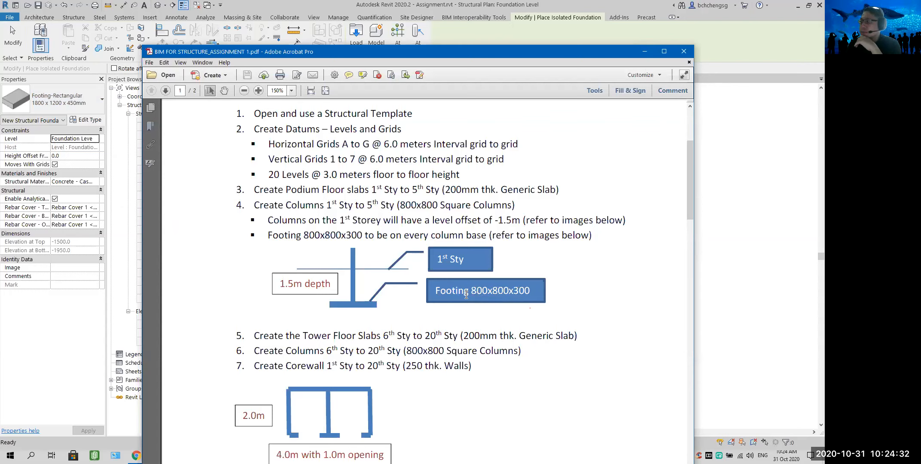
pyautogui.click(645, 52)
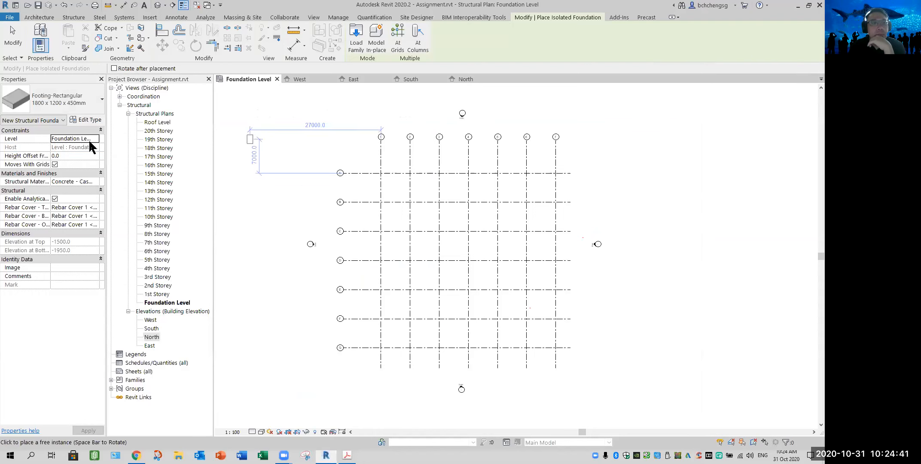
pyautogui.click(12, 35)
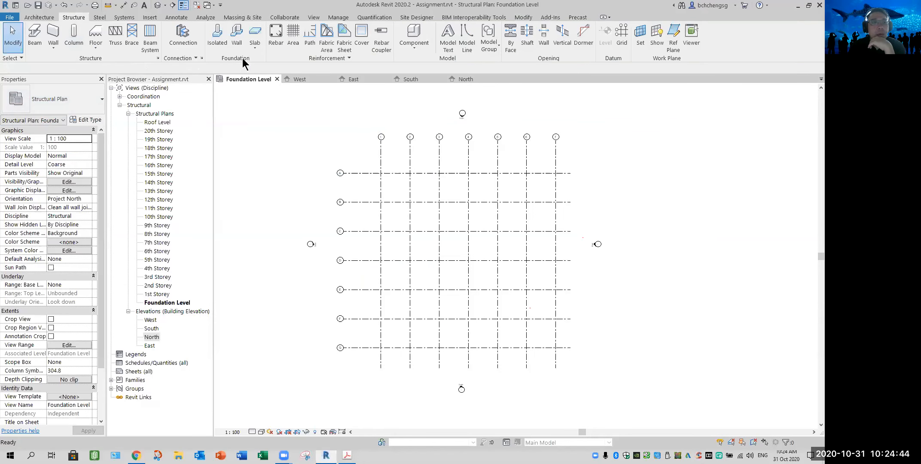
# Start an isolated foundation again, open the type properties of the 1800 x 1200 x 450mm rectangular footing and review its family and type choices.
pyautogui.click(215, 37)
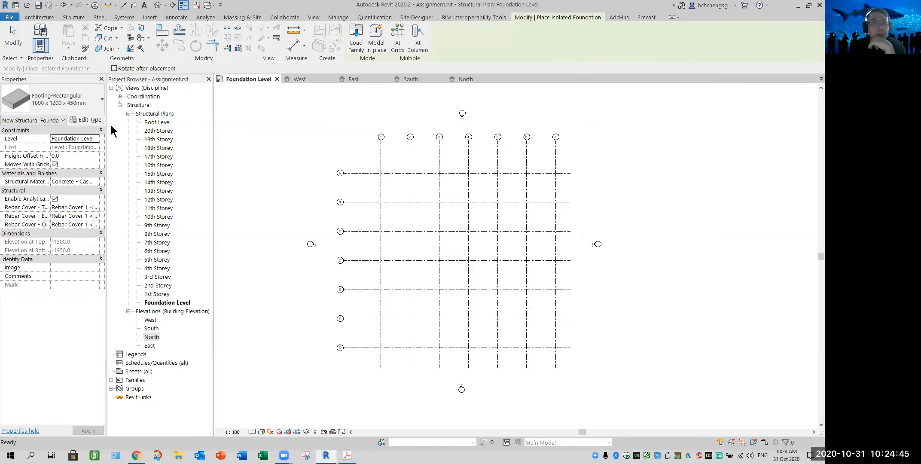
pyautogui.click(85, 118)
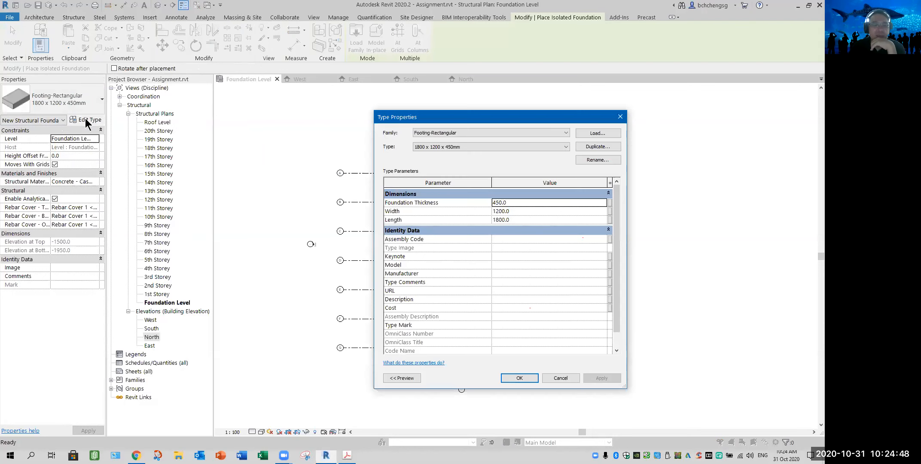
pyautogui.moveTo(437, 118); pyautogui.dragTo(361, 97)
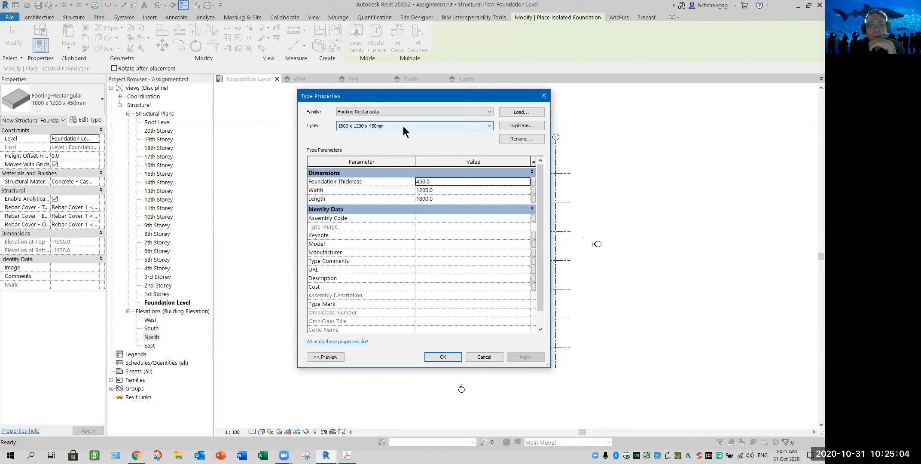
pyautogui.click(490, 112)
pyautogui.click(490, 112)
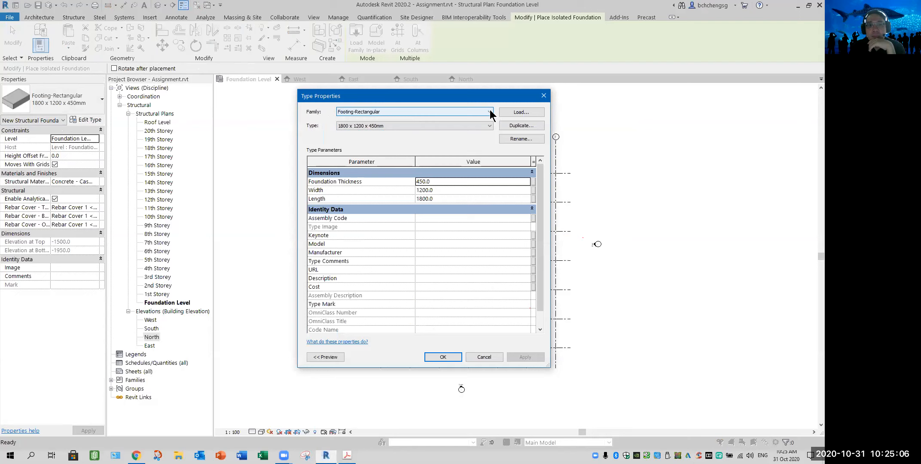
pyautogui.click(488, 127)
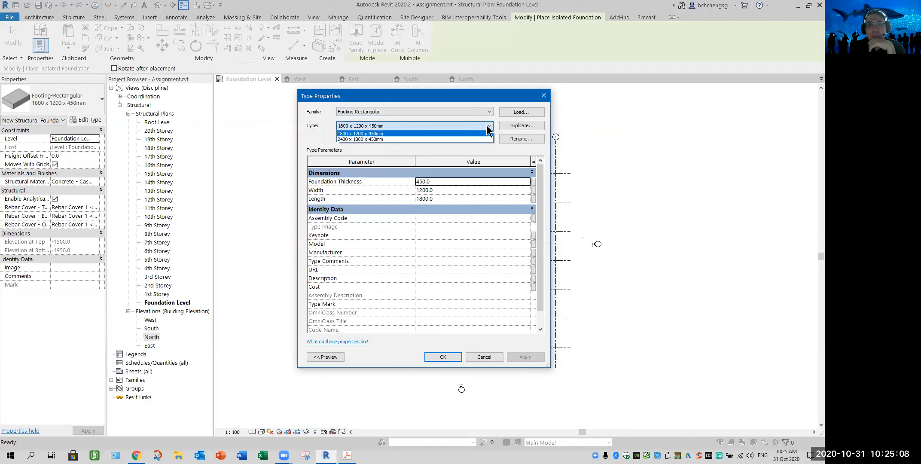
pyautogui.click(488, 125)
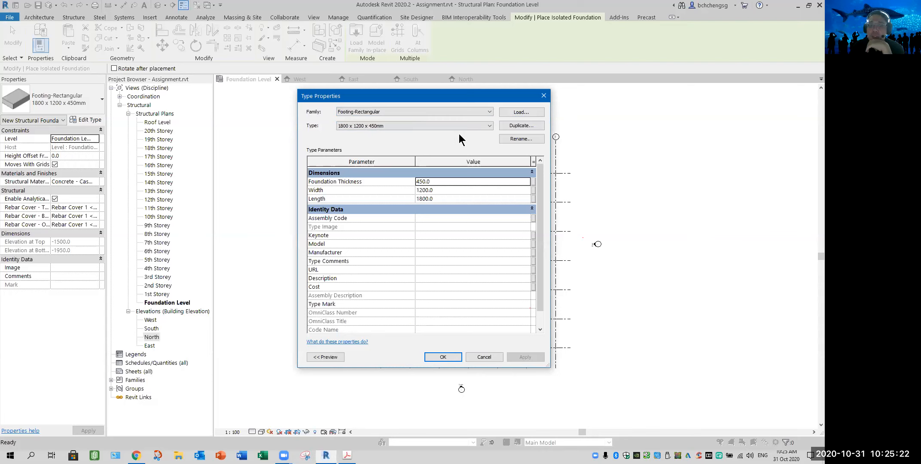
# Browse the loadable families in the Structural Foundations library folder with larger thumbnails, without loading any.
pyautogui.click(533, 114)
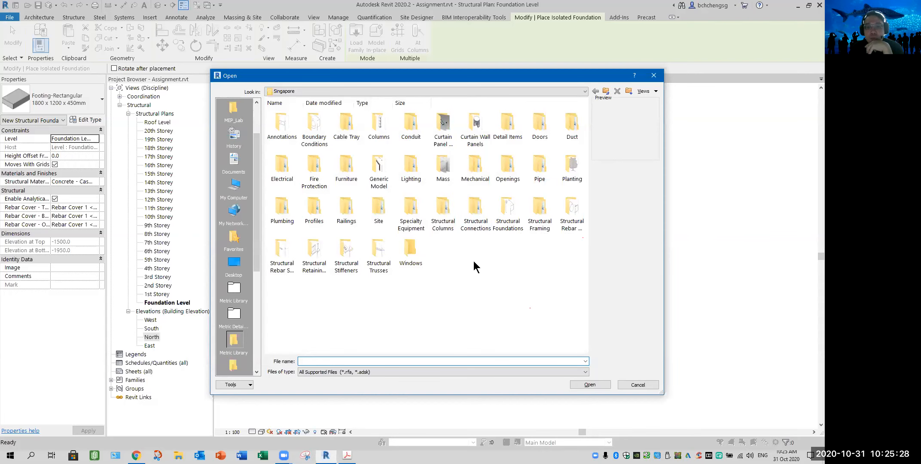
pyautogui.doubleClick(505, 212)
pyautogui.rightClick(439, 212)
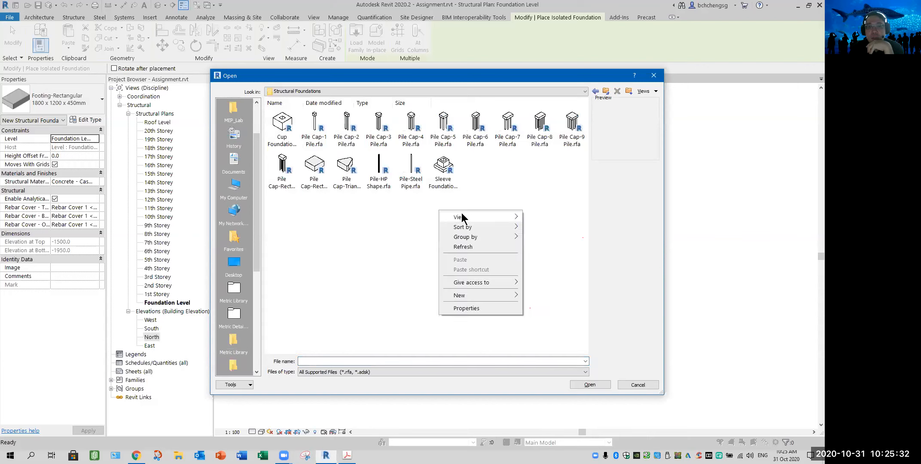
pyautogui.moveTo(462, 213)
pyautogui.click(548, 224)
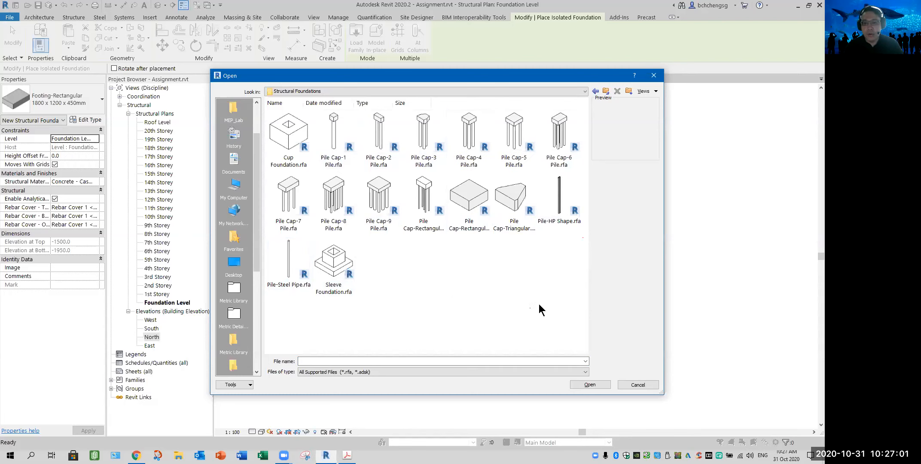
pyautogui.click(630, 385)
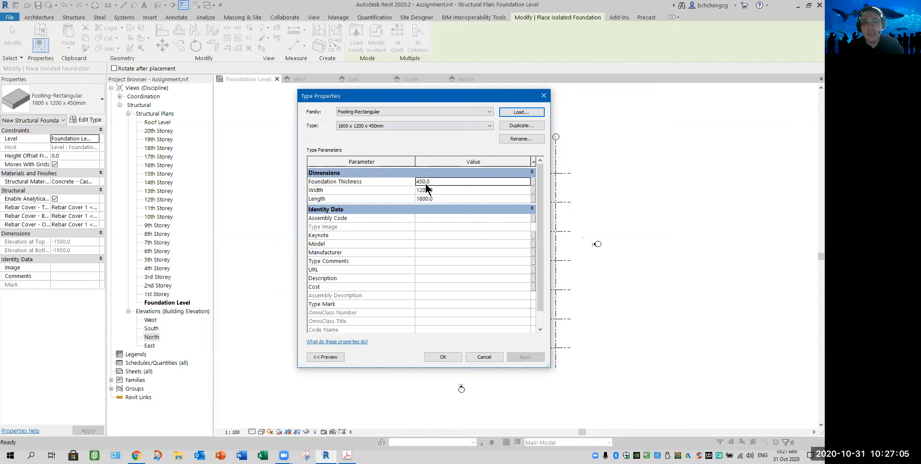
# Rename the 1800 x 1200 x 450mm footing type as 800 x 800 x 300.
pyautogui.click(510, 138)
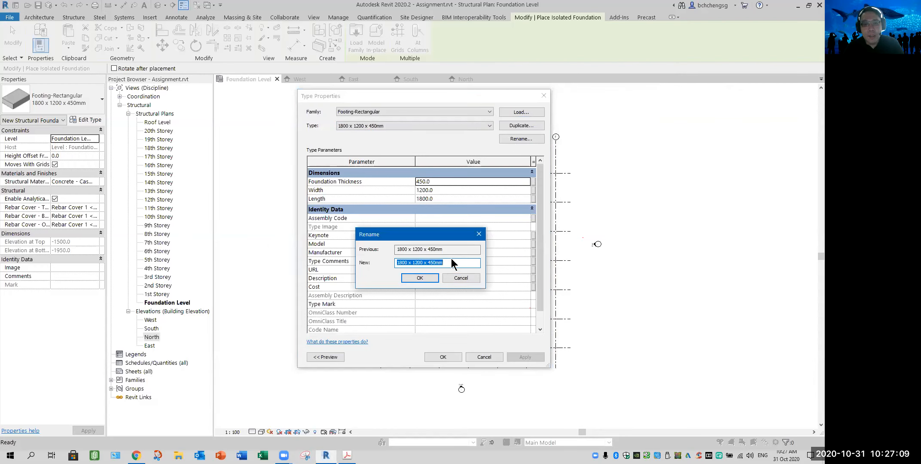
pyautogui.write('800')
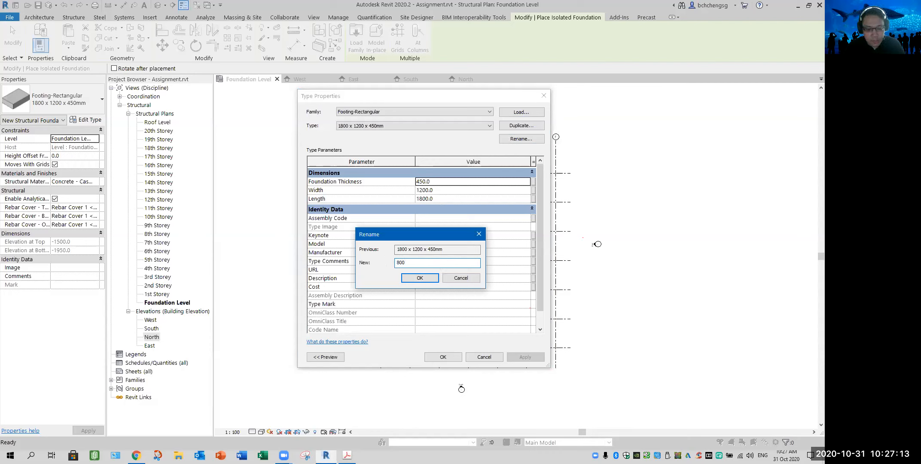
pyautogui.write(' x 800 x')
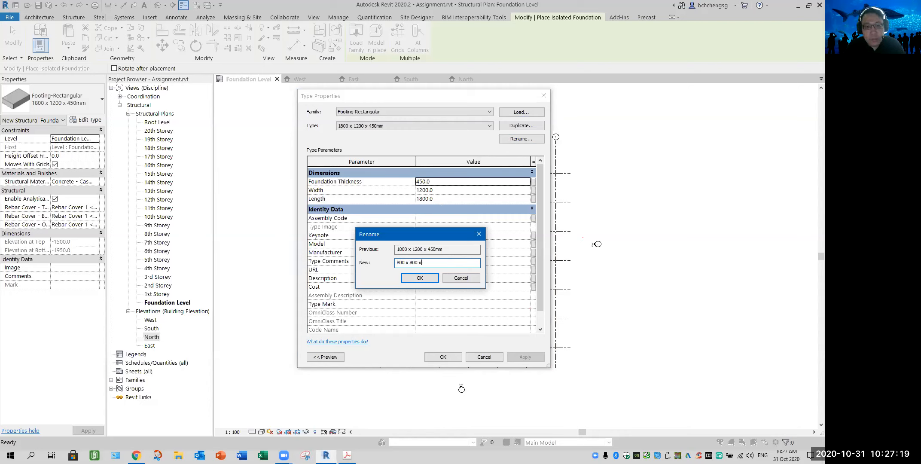
pyautogui.write(' 300')
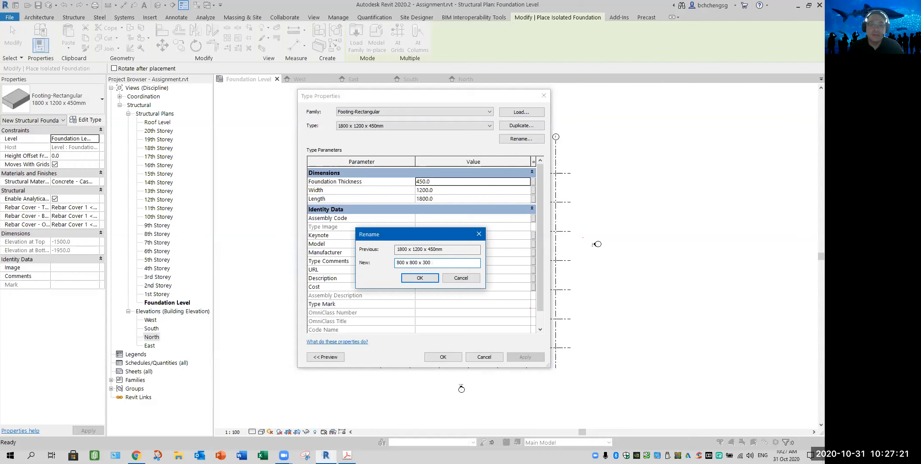
pyautogui.click(422, 277)
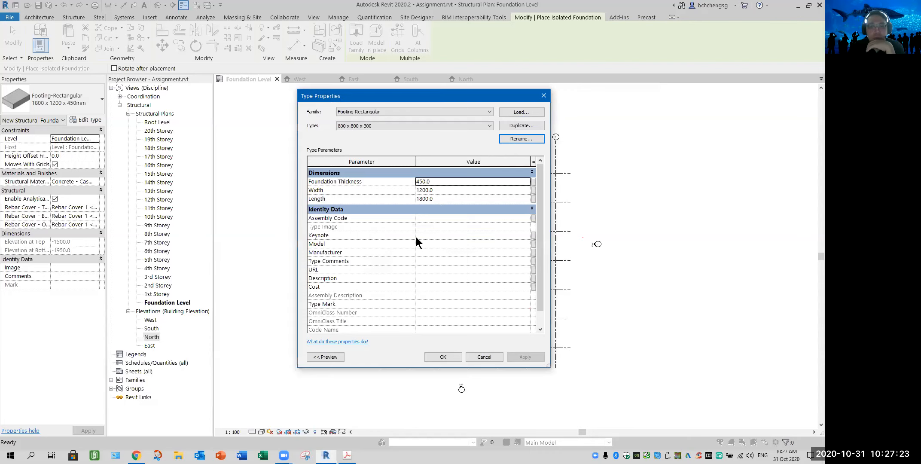
# Set the footing type's foundation thickness to 300, width to 800 and length to 800, and accept the type properties.
pyautogui.click(441, 181)
pyautogui.write('300')
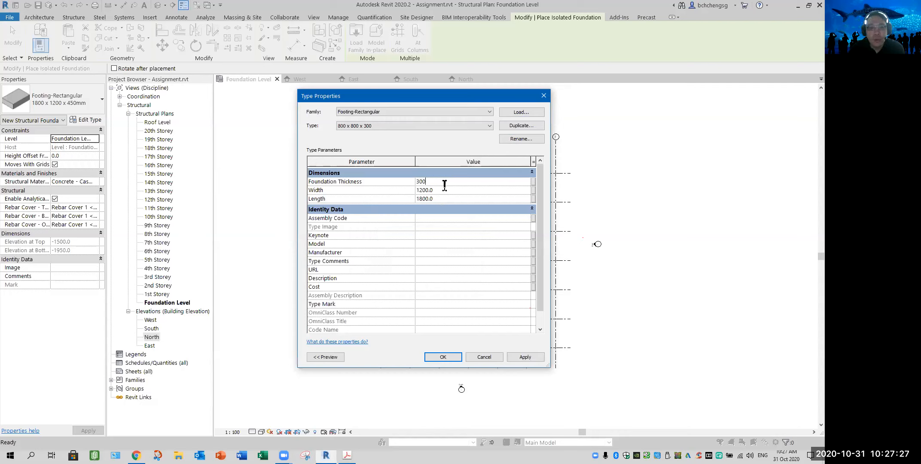
pyautogui.click(446, 190)
pyautogui.write('800')
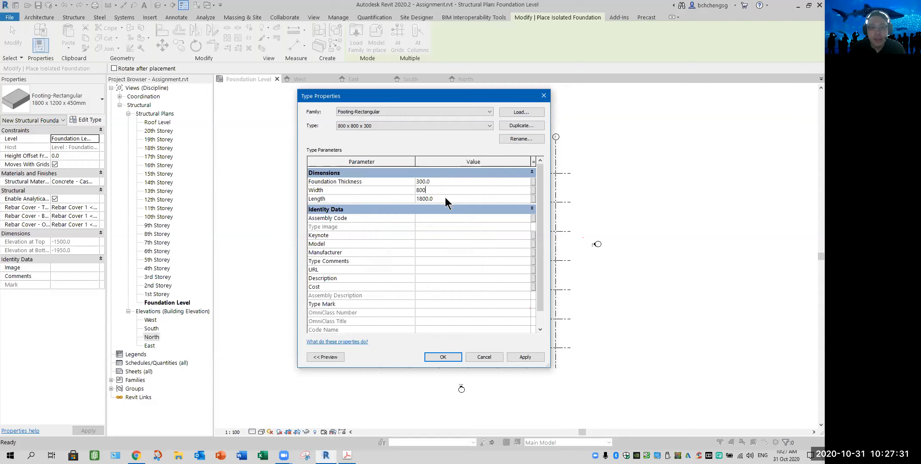
pyautogui.write('800')
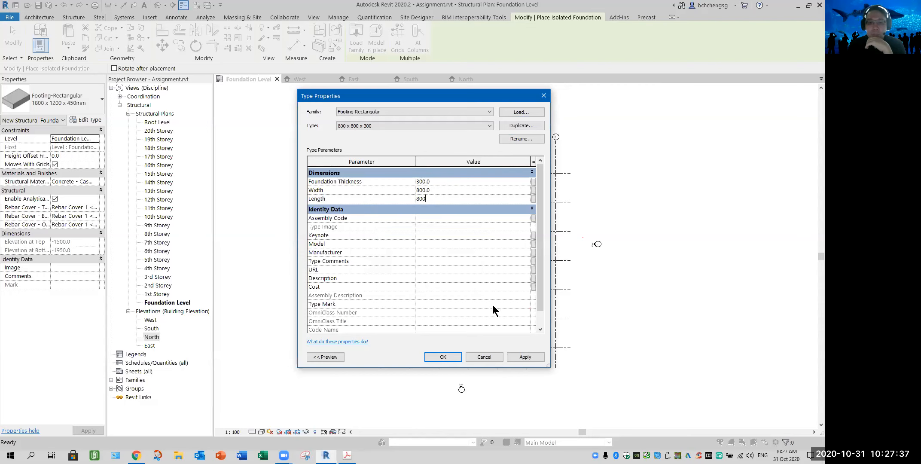
pyautogui.click(525, 357)
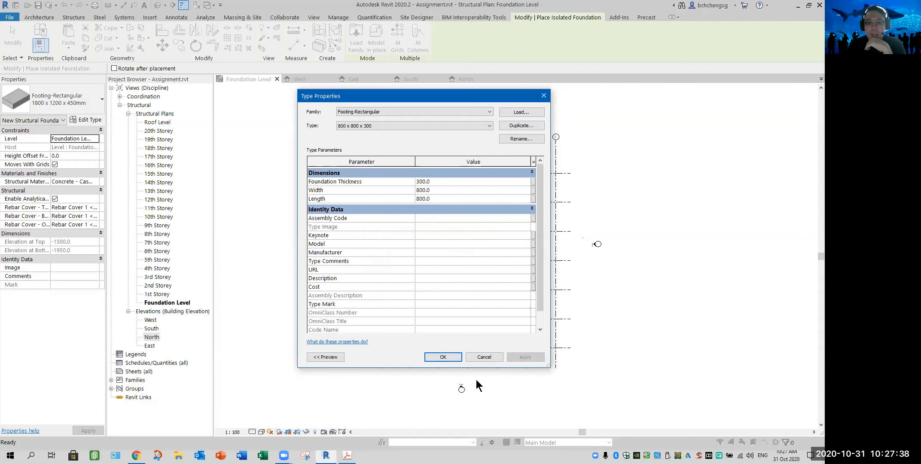
pyautogui.click(441, 357)
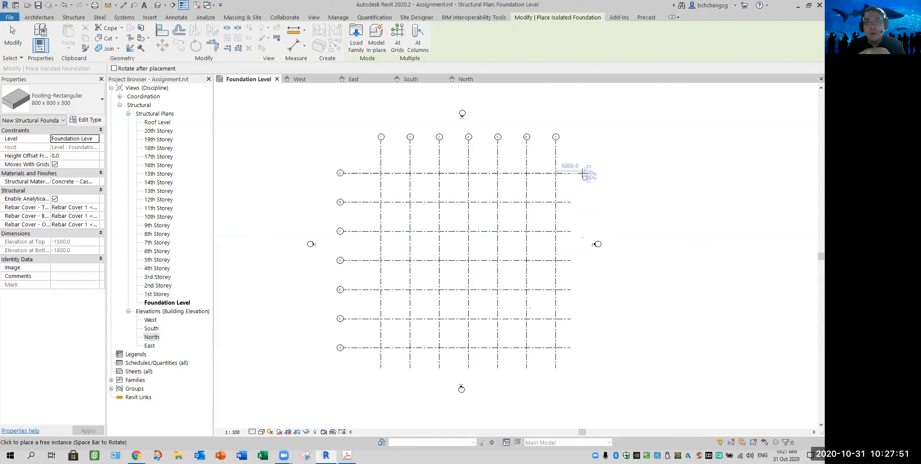
# Place the 800 x 800 x 300 footings at all intersections of grids A to G and 1 to 7, and finish the command.
pyautogui.scroll(1, 537, 187)
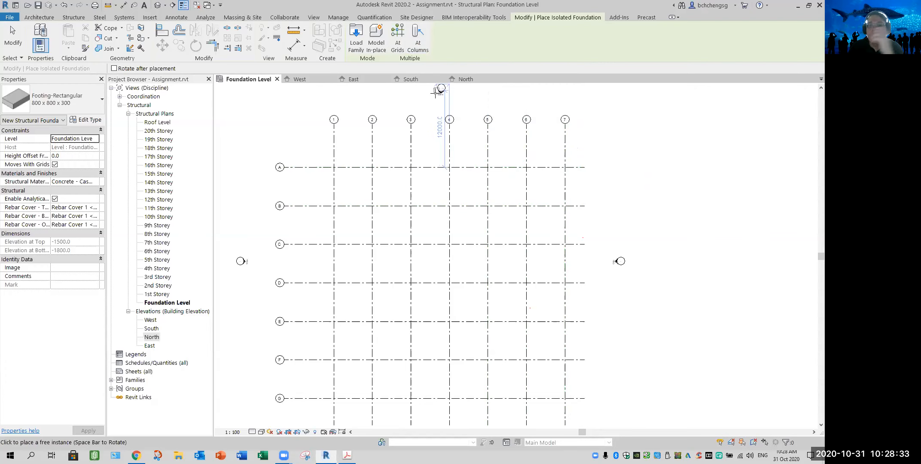
pyautogui.click(396, 47)
pyautogui.moveTo(459, 198); pyautogui.dragTo(519, 172, button='middle')
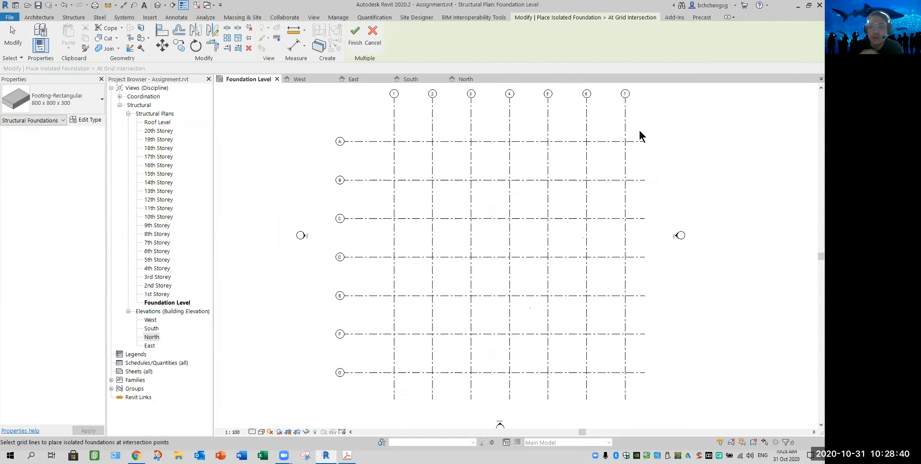
pyautogui.scroll(-1, 640, 131)
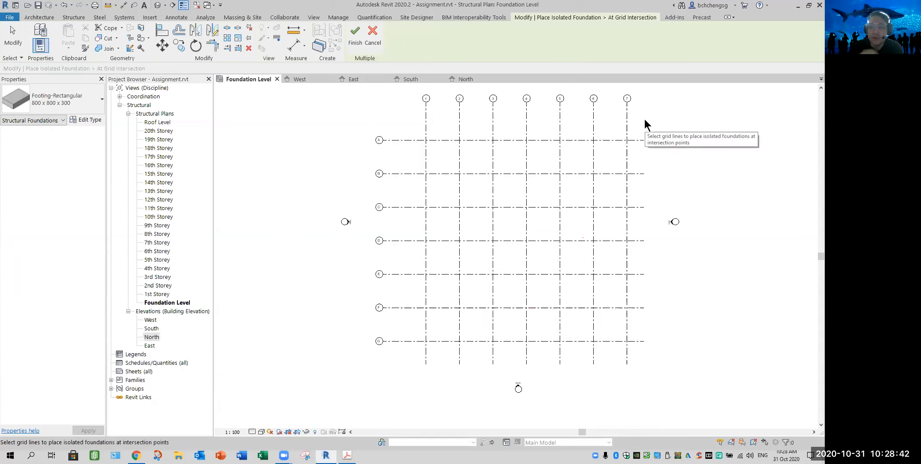
pyautogui.moveTo(645, 120); pyautogui.dragTo(472, 286)
pyautogui.moveTo(455, 313); pyautogui.dragTo(404, 351)
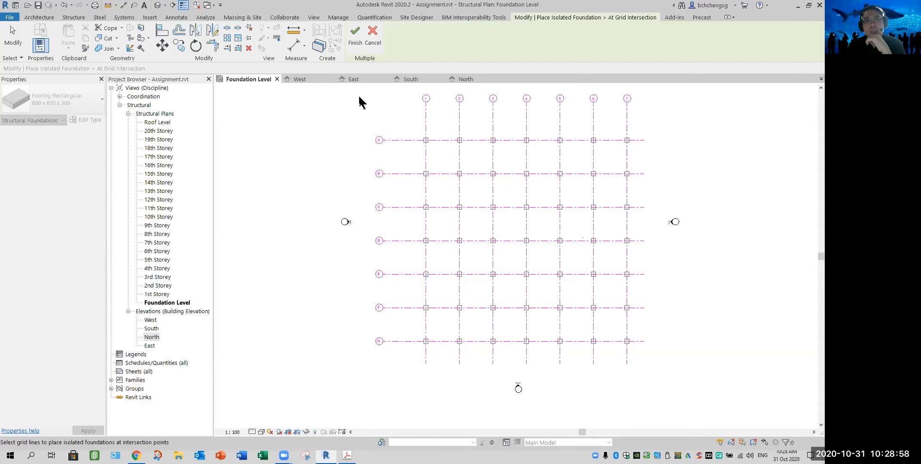
pyautogui.click(355, 42)
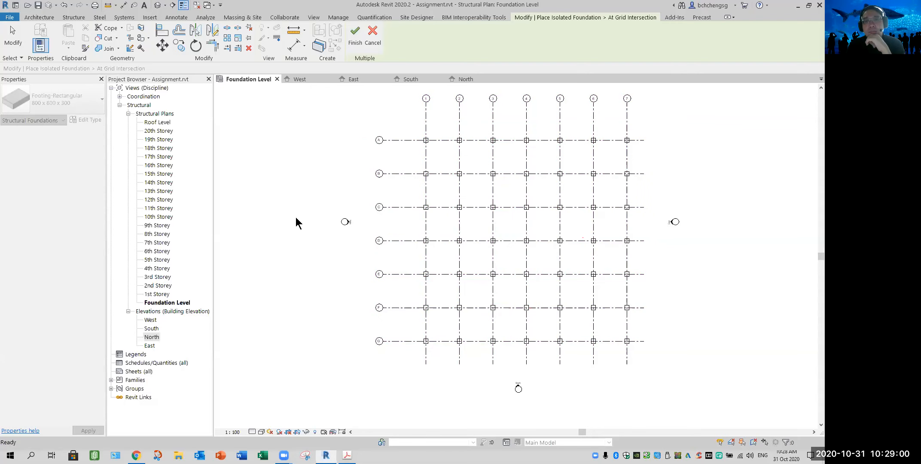
pyautogui.click(13, 37)
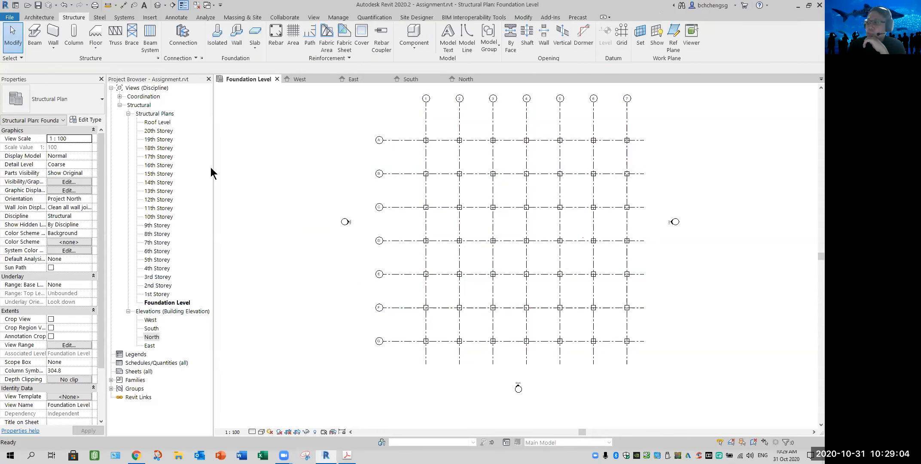
# Close the North, South and West elevation views and open the default 3D view.
pyautogui.click(497, 78)
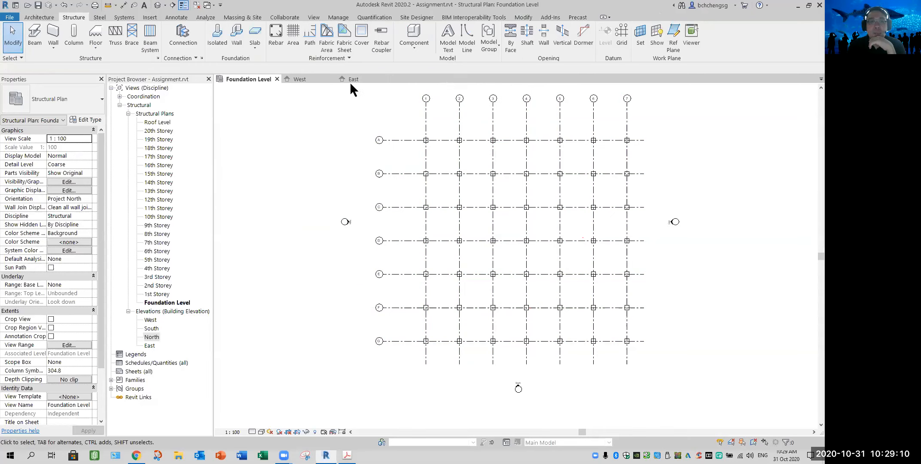
pyautogui.click(332, 79)
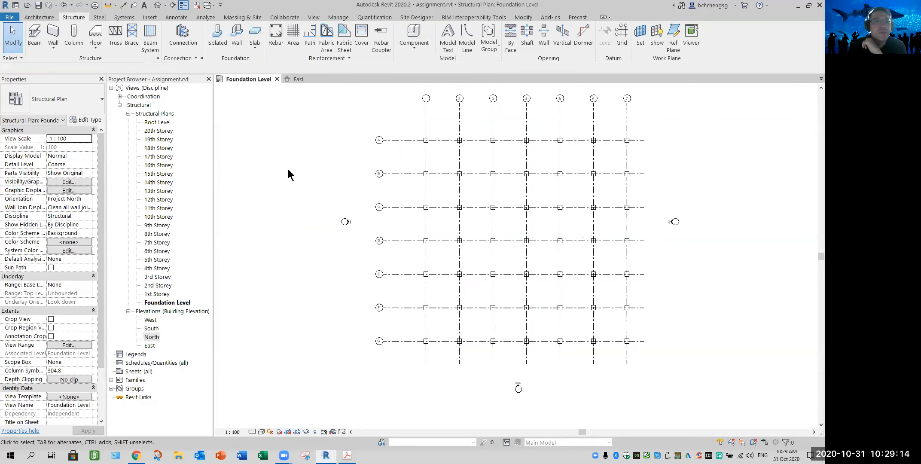
pyautogui.click(157, 8)
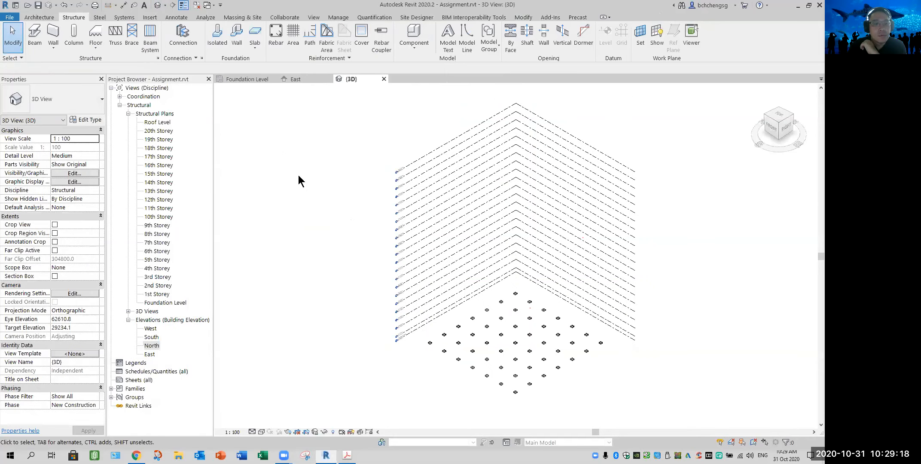
# Rename the default 3D view as 3D view.
pyautogui.click(128, 311)
pyautogui.rightClick(151, 320)
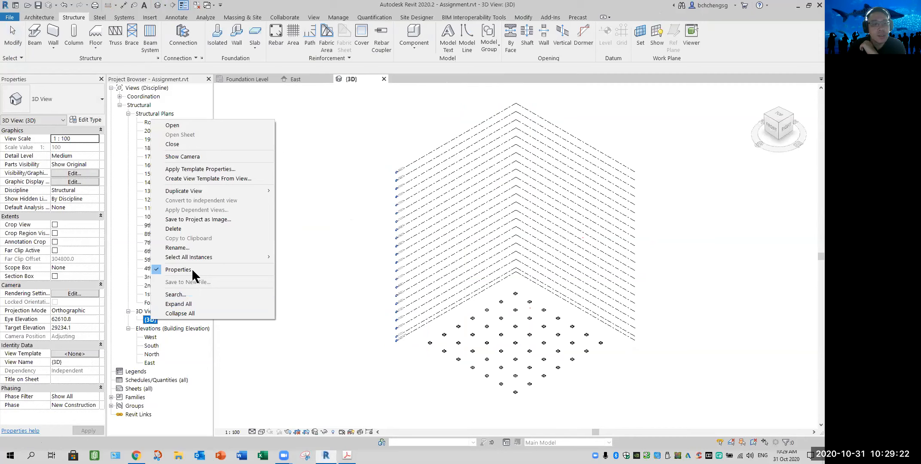
pyautogui.click(185, 247)
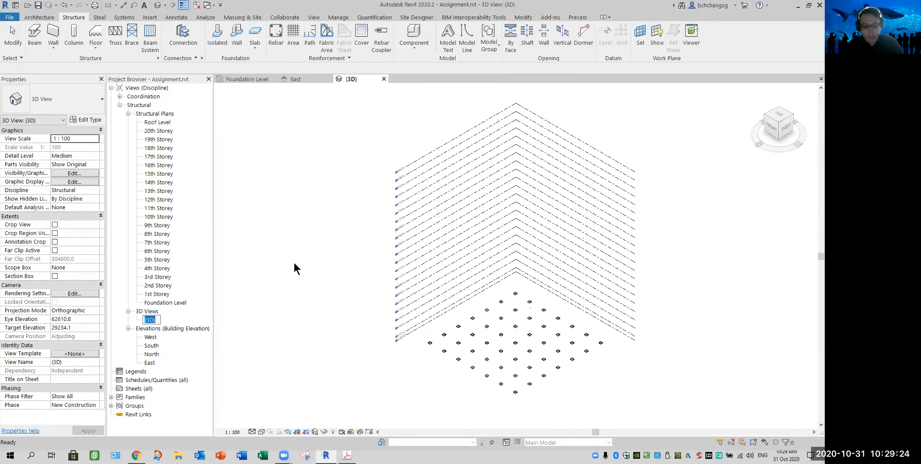
pyautogui.write('3')
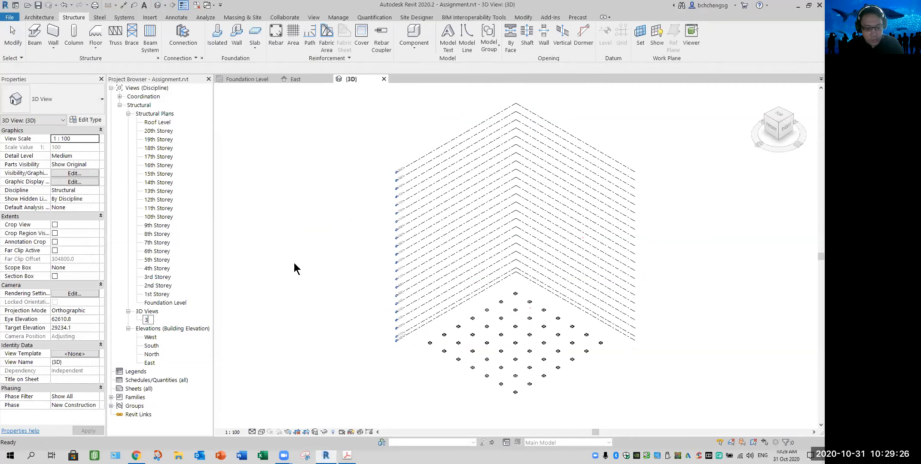
pyautogui.write('D view')
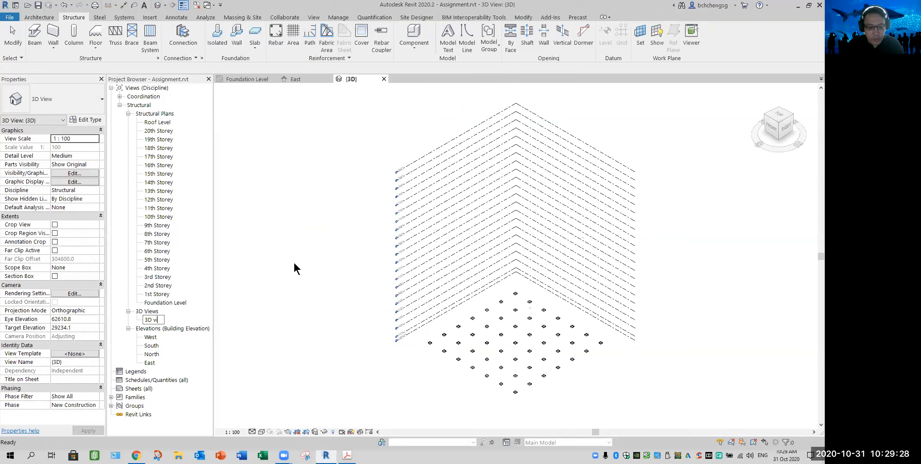
pyautogui.press('Return')
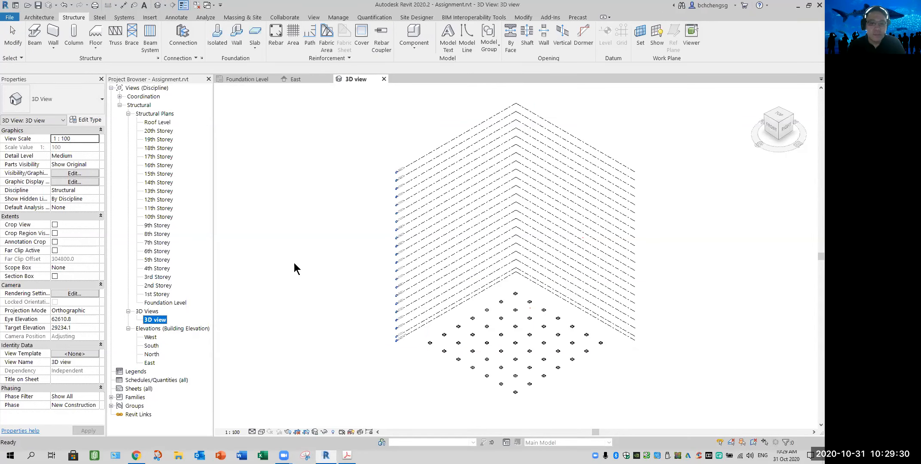
pyautogui.click(318, 274)
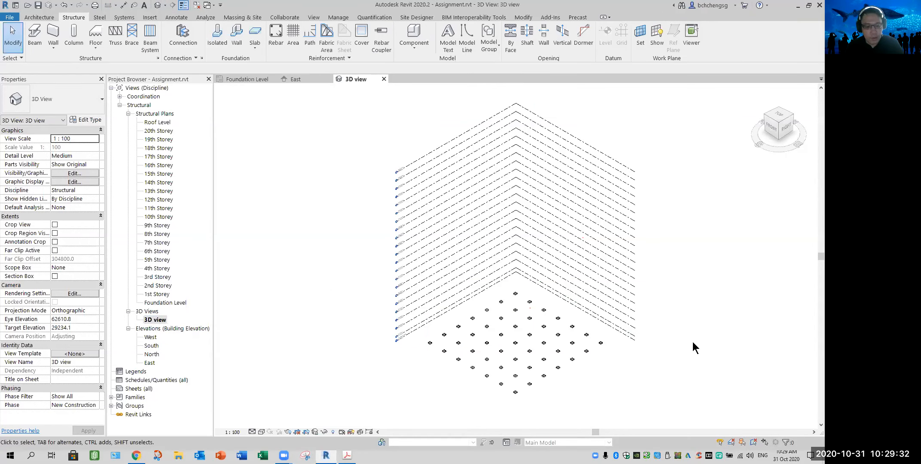
# Tile the 3D, Foundation Level and East views and fit the whole East elevation in its window.
pyautogui.press('w')
pyautogui.press('t')
pyautogui.moveTo(639, 196); pyautogui.dragTo(626, 312, button='middle')
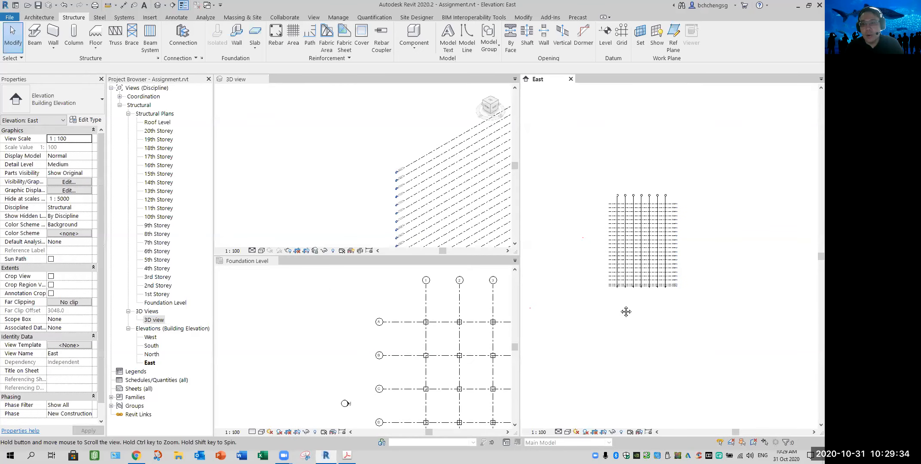
pyautogui.press('z')
pyautogui.press('f')
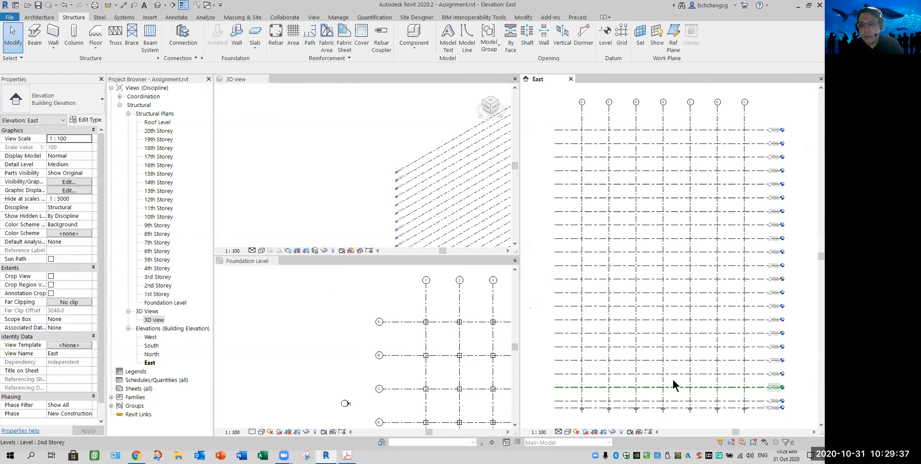
# Examine the placed footings in the East elevation, the 3D view and the Foundation Level plan.
pyautogui.scroll(5, 729, 351)
pyautogui.scroll(2, 734, 364)
pyautogui.moveTo(301, 168); pyautogui.dragTo(372, 181, button='middle')
pyautogui.scroll(6, 376, 193)
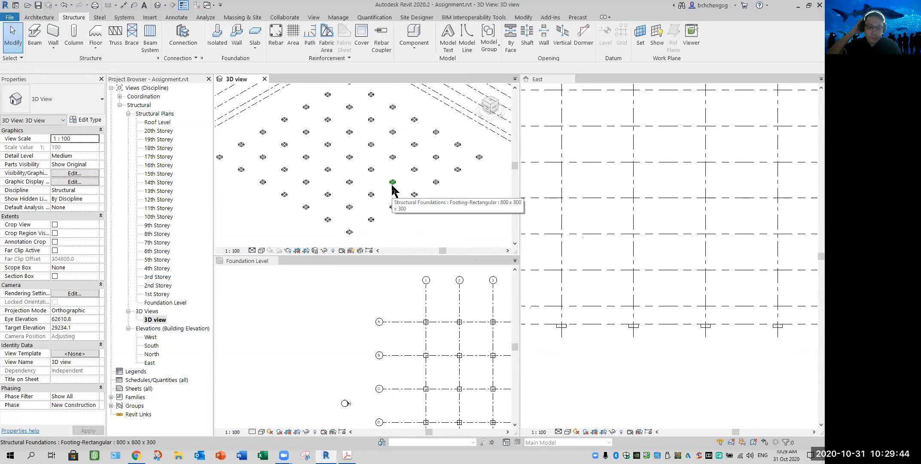
pyautogui.click(345, 335)
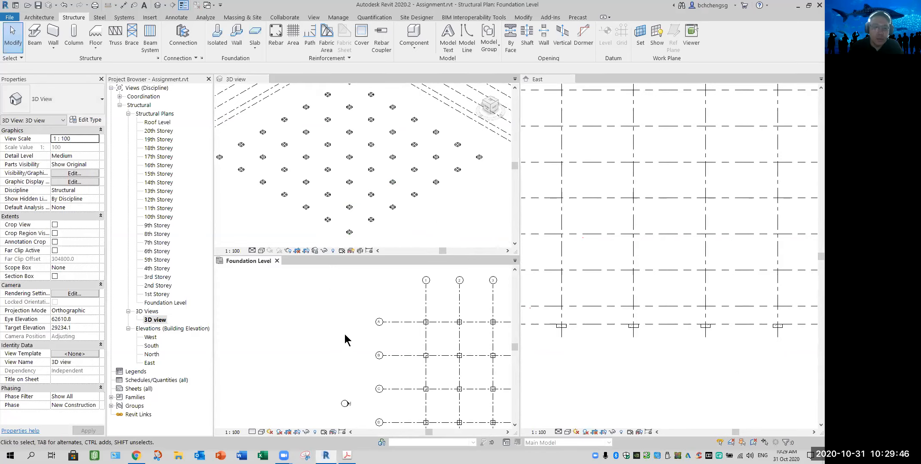
pyautogui.scroll(-3, 397, 342)
pyautogui.moveTo(426, 361); pyautogui.dragTo(350, 340, button='middle')
pyautogui.scroll(-1, 318, 344)
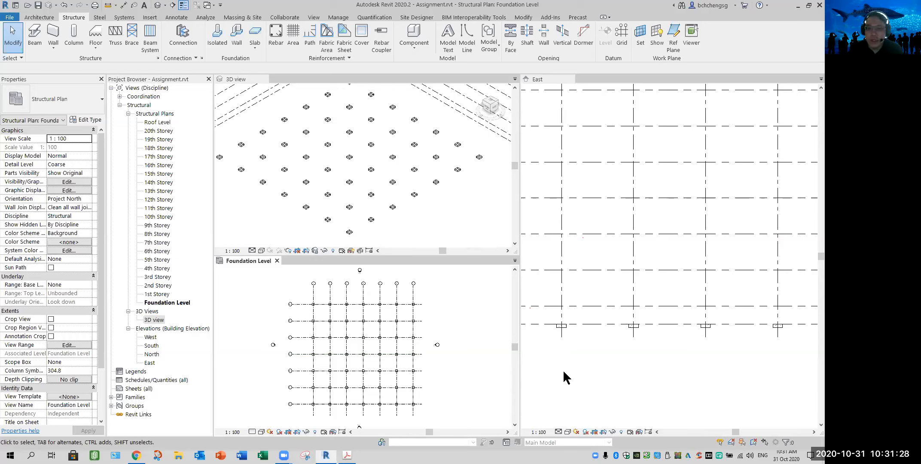
# Return the tiled views to tabs with the 3D view active, and frame the footings and the lower levels.
pyautogui.click(448, 205)
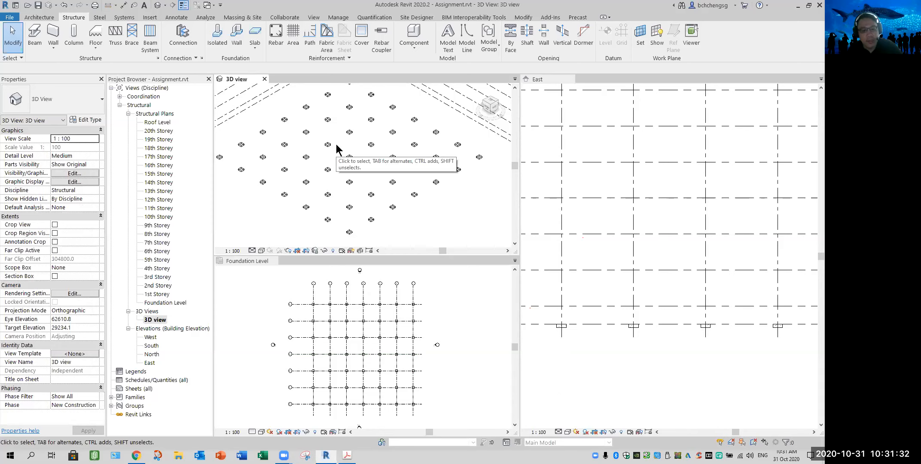
pyautogui.press('t')
pyautogui.press('w')
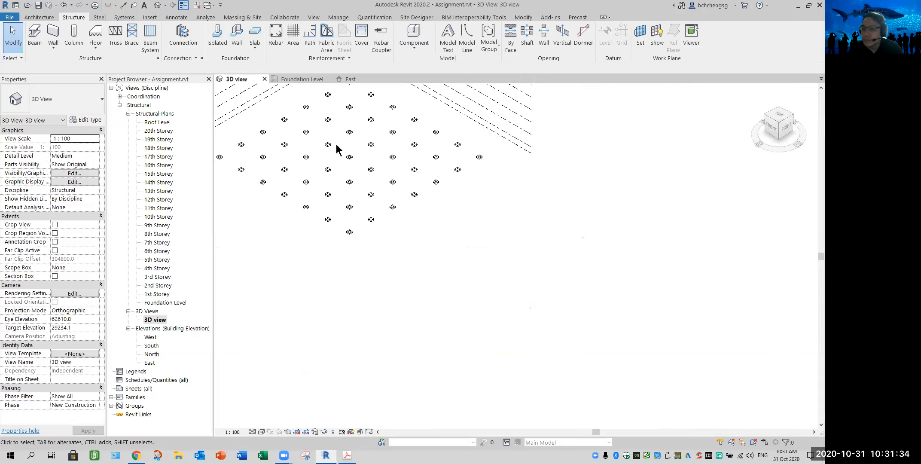
pyautogui.moveTo(442, 225); pyautogui.dragTo(588, 390, button='middle')
pyautogui.scroll(-1, 494, 308)
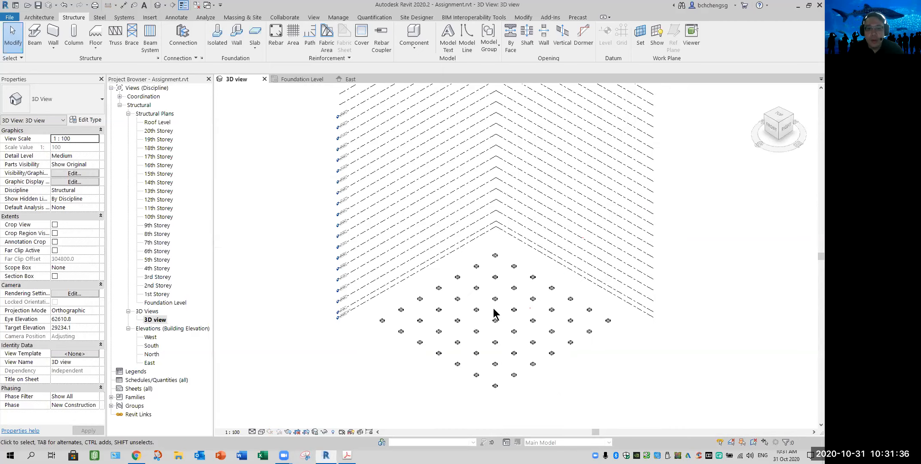
pyautogui.scroll(-1, 494, 314)
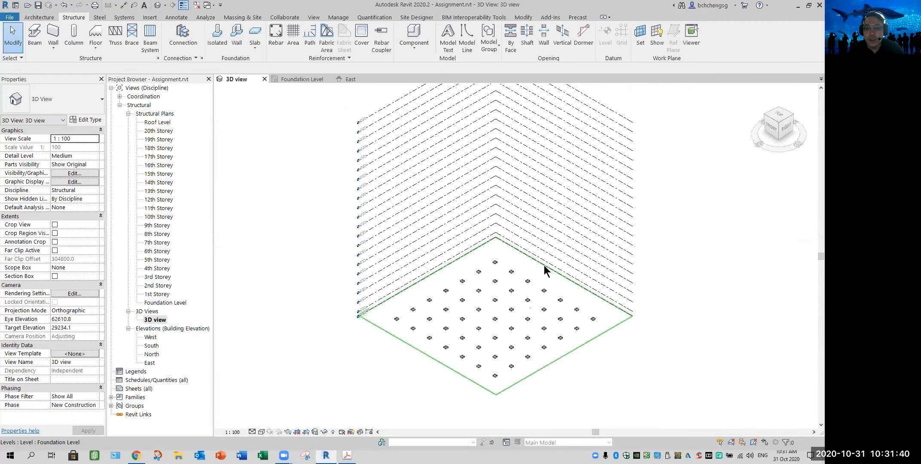
# Select the 16th Storey level to examine its extents in 3D, and clear the selection.
pyautogui.click(575, 133)
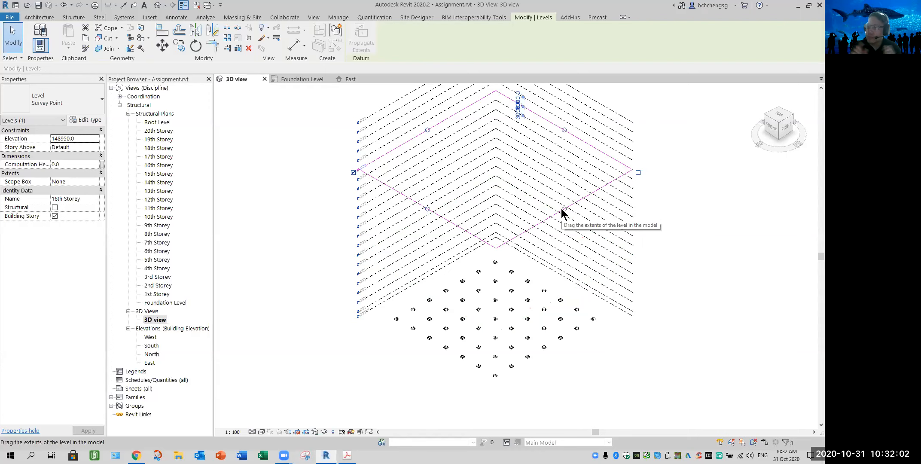
pyautogui.click(637, 352)
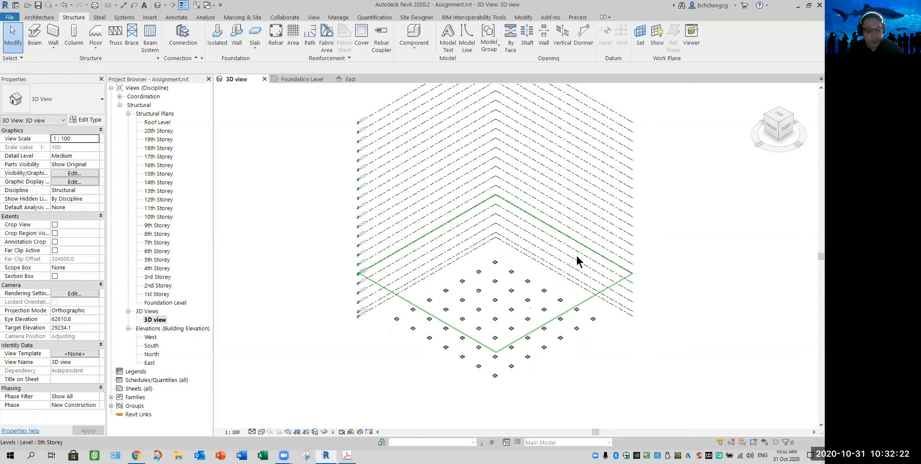
pyautogui.keyDown('shift'); pyautogui.moveTo(389, 372); pyautogui.dragTo(487, 267, button='middle'); pyautogui.keyUp('shift')
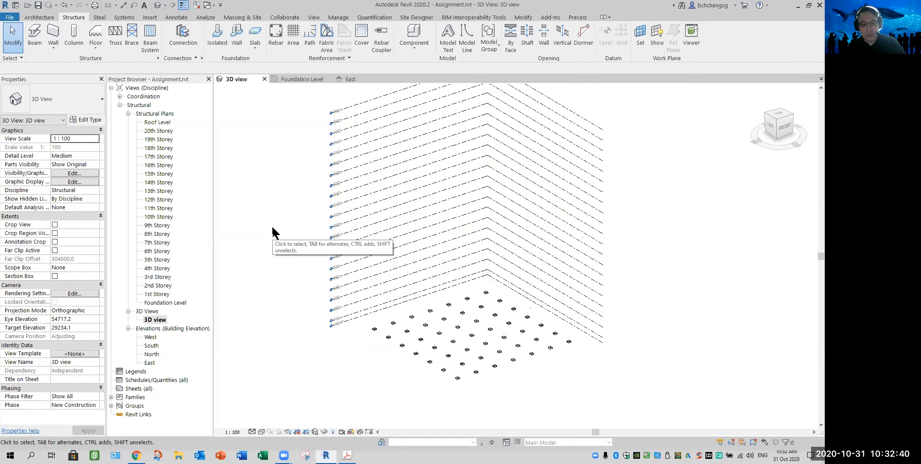
# Hide the Levels annotation category in the 3D view through its Visibility/Graphic Overrides.
pyautogui.press('v')
pyautogui.press('g')
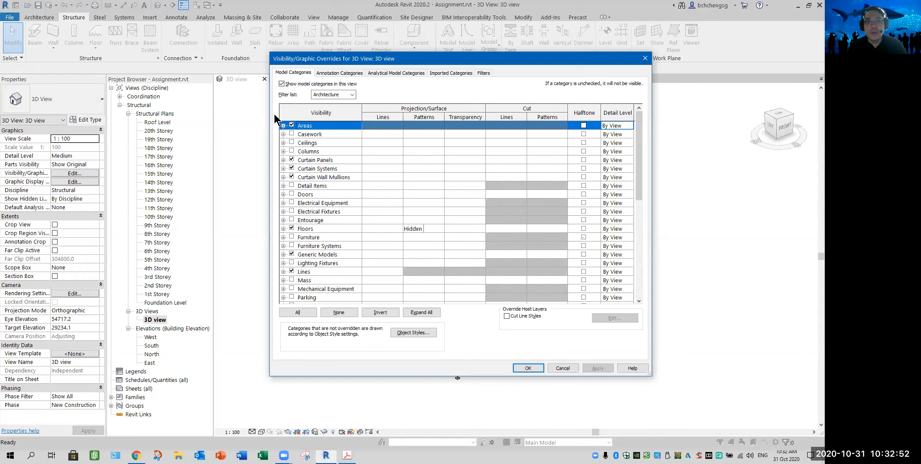
pyautogui.click(335, 76)
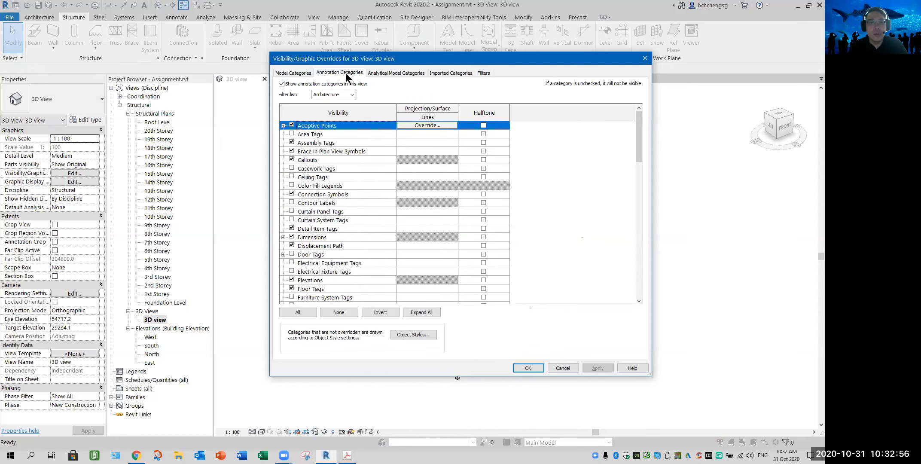
pyautogui.moveTo(640, 143)
pyautogui.mouseDown()
pyautogui.moveTo(637, 197)
pyautogui.moveTo(637, 188)
pyautogui.mouseUp()
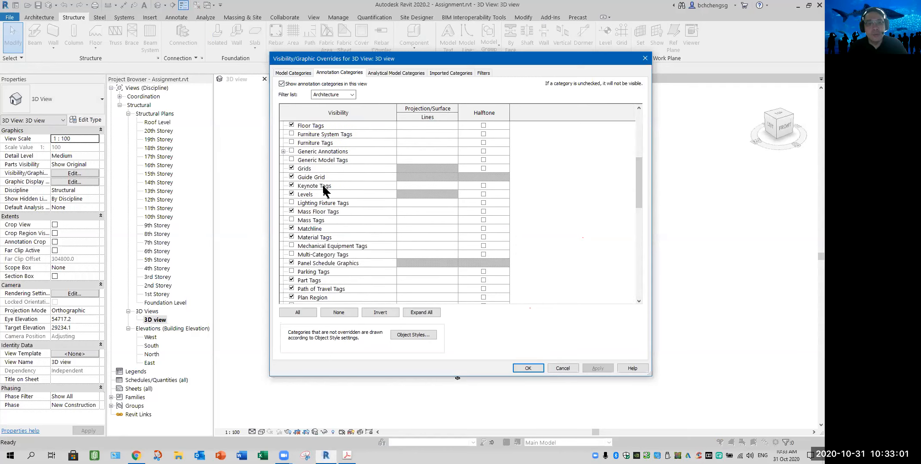
pyautogui.click(292, 194)
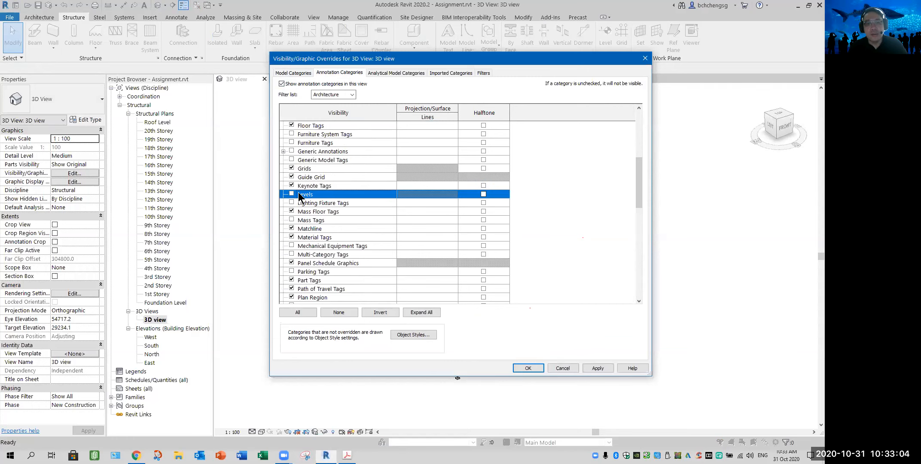
pyautogui.click(596, 368)
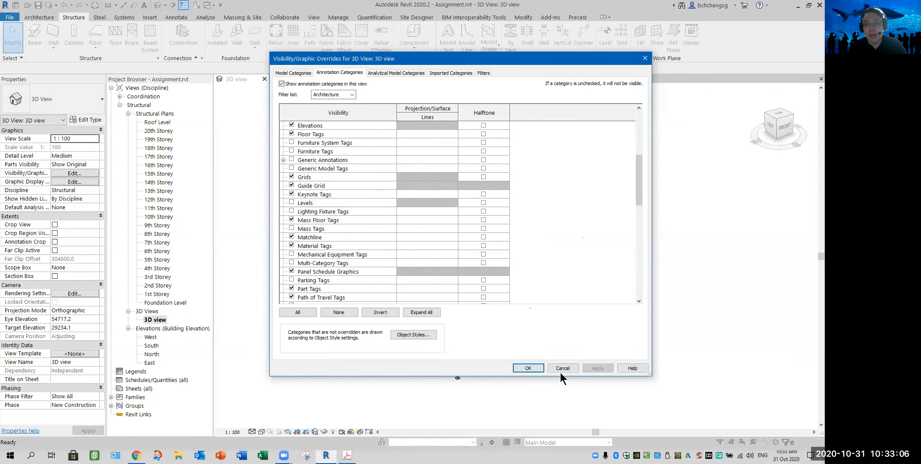
pyautogui.click(531, 368)
pyautogui.keyDown('shift'); pyautogui.moveTo(569, 371); pyautogui.dragTo(556, 346, button='middle'); pyautogui.keyUp('shift')
pyautogui.scroll(5, 548, 342)
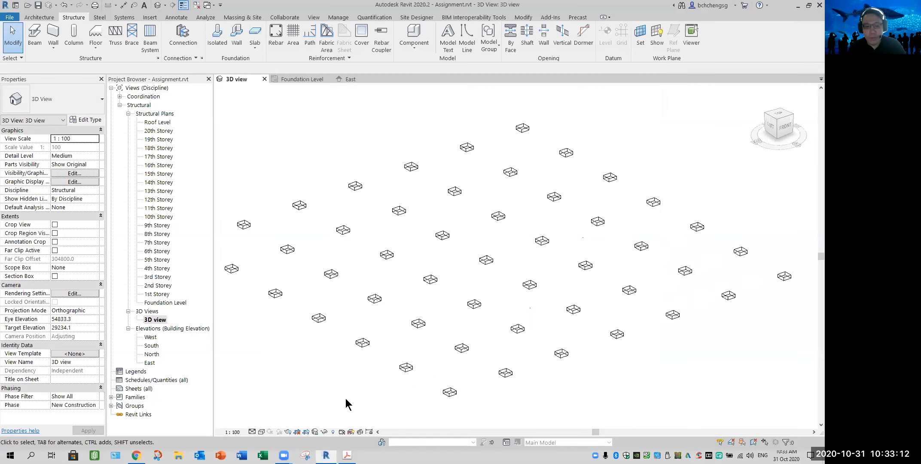
# Try the Shaded visual style in the 3D view and settle on Consistent Colors.
pyautogui.click(262, 431)
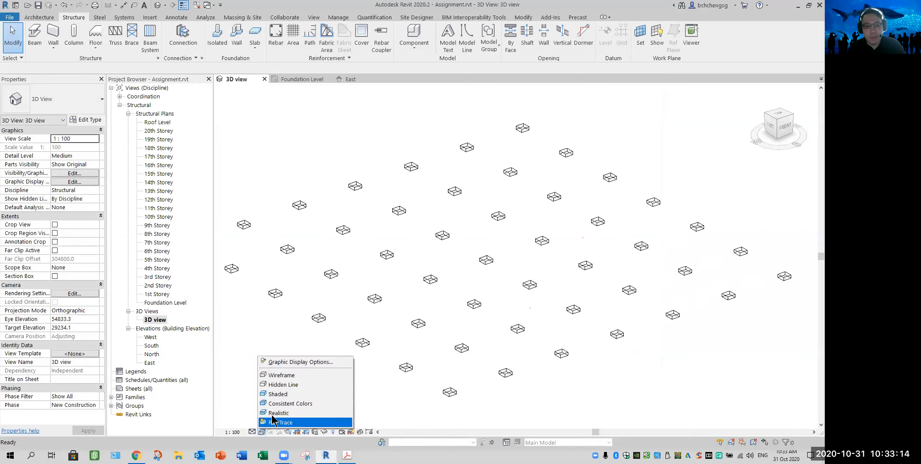
pyautogui.click(280, 394)
pyautogui.keyDown('shift'); pyautogui.moveTo(363, 359); pyautogui.dragTo(373, 425, button='middle'); pyautogui.keyUp('shift')
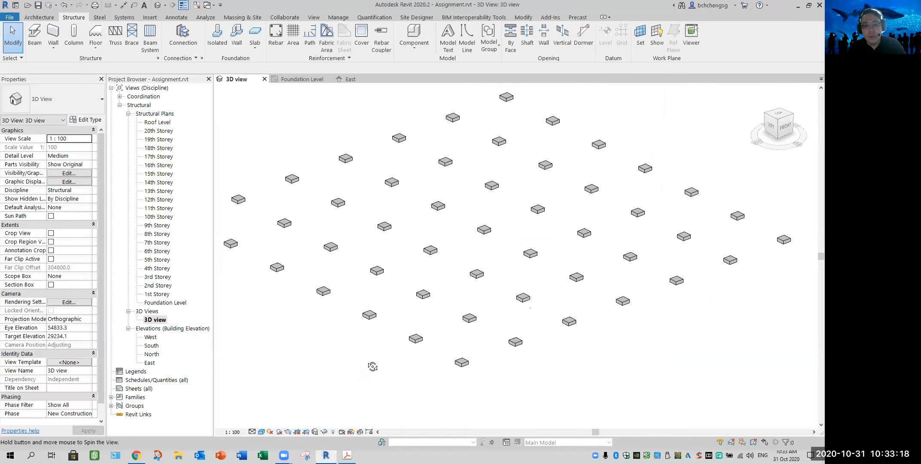
pyautogui.click(261, 432)
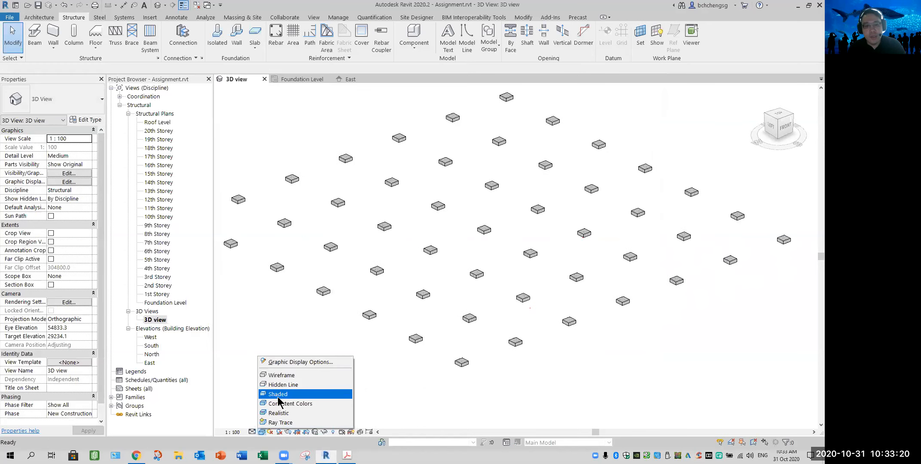
pyautogui.click(278, 397)
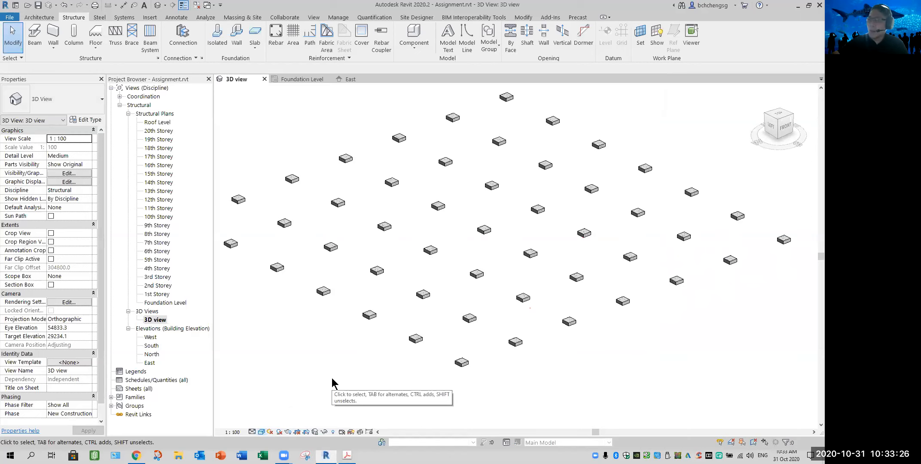
pyautogui.click(262, 432)
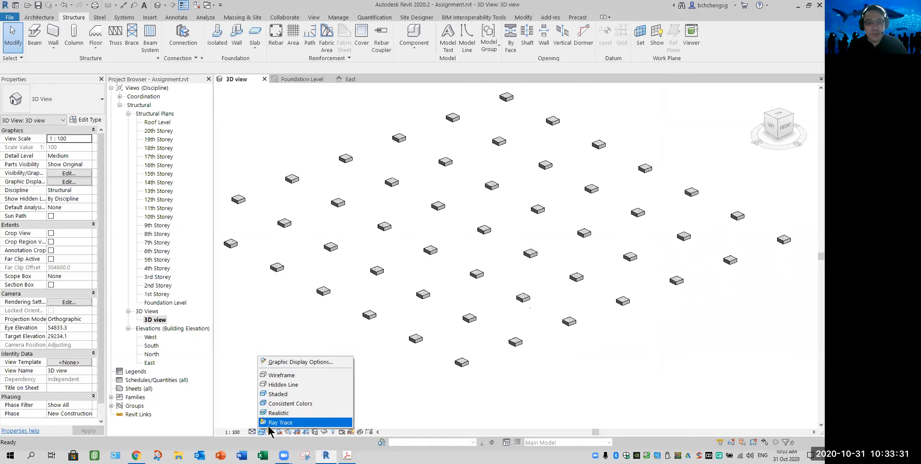
pyautogui.click(276, 405)
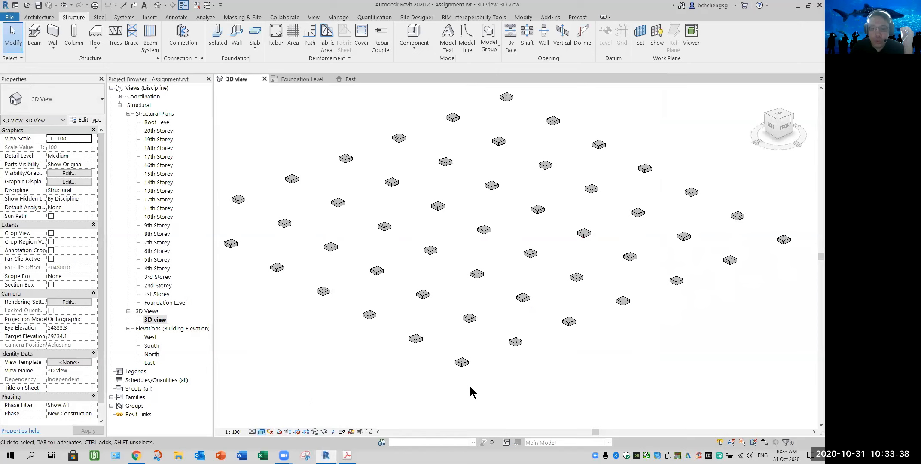
# Examine the footings up close in the 3D view and frame the whole foundation grid.
pyautogui.scroll(5, 468, 369)
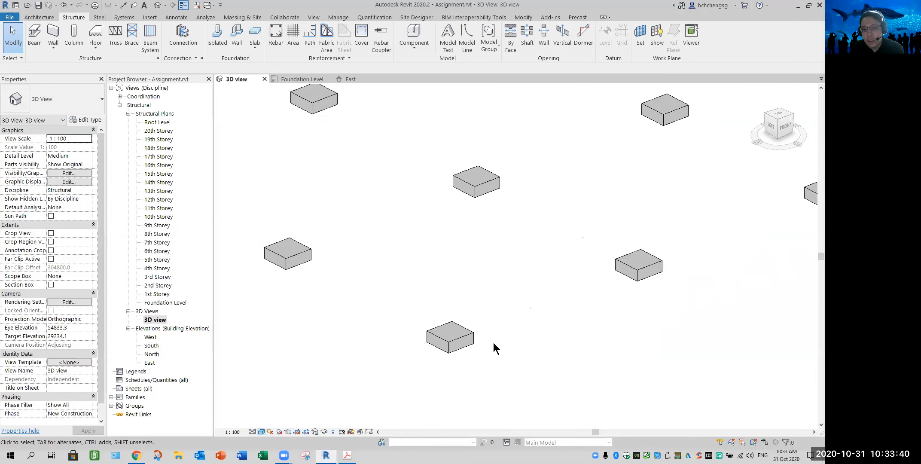
pyautogui.scroll(-5, 492, 343)
pyautogui.scroll(2, 485, 357)
pyautogui.scroll(5, 474, 347)
pyautogui.scroll(-5, 595, 344)
pyautogui.moveTo(623, 319)
pyautogui.keyDown('shift'); pyautogui.mouseDown(button='middle')
pyautogui.moveTo(589, 329)
pyautogui.moveTo(461, 300)
pyautogui.moveTo(444, 274)
pyautogui.moveTo(456, 199)
pyautogui.moveTo(529, 323)
pyautogui.moveTo(637, 329)
pyautogui.mouseUp(button='middle'); pyautogui.keyUp('shift')
pyautogui.moveTo(561, 323); pyautogui.dragTo(508, 329, button='middle')
pyautogui.scroll(-4, 506, 337)
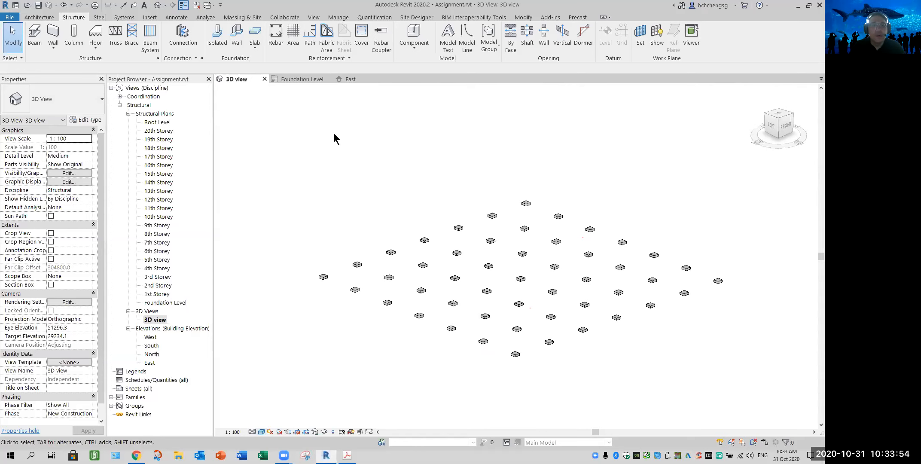
# Set the Foundation Level plan to Fine detail level with the Hidden Line visual style.
pyautogui.click(304, 79)
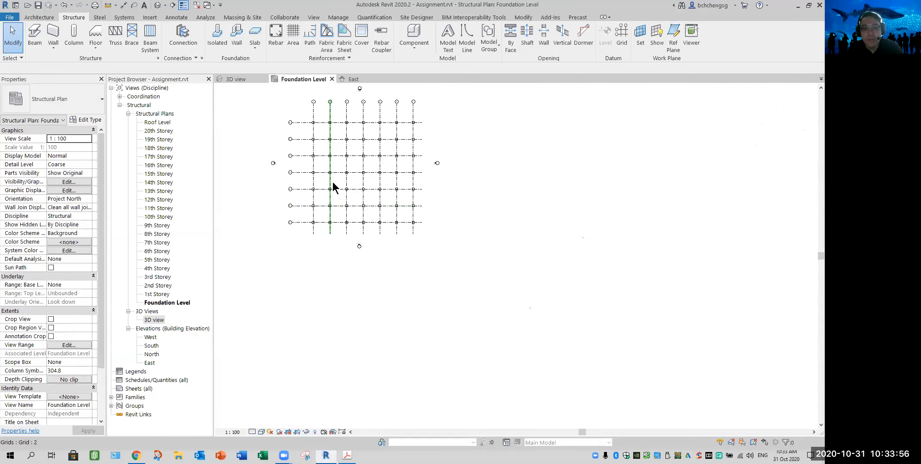
pyautogui.scroll(6, 430, 280)
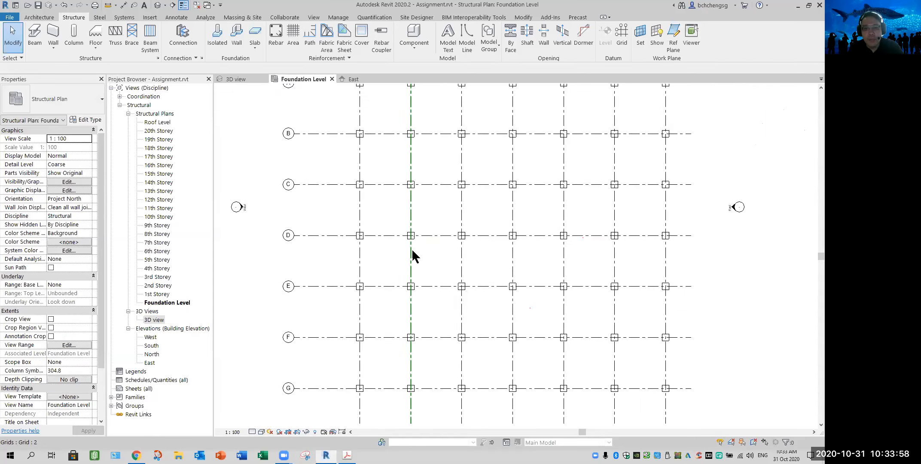
pyautogui.scroll(-2, 412, 248)
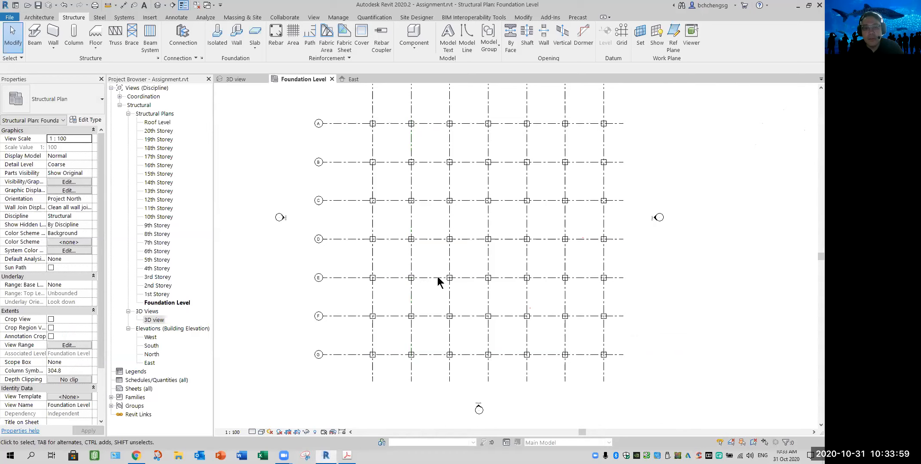
pyautogui.click(247, 431)
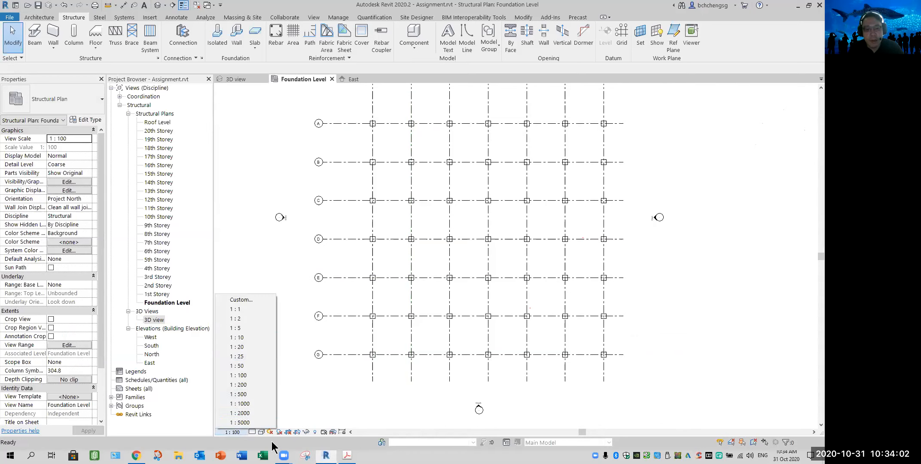
pyautogui.click(291, 413)
pyautogui.click(251, 431)
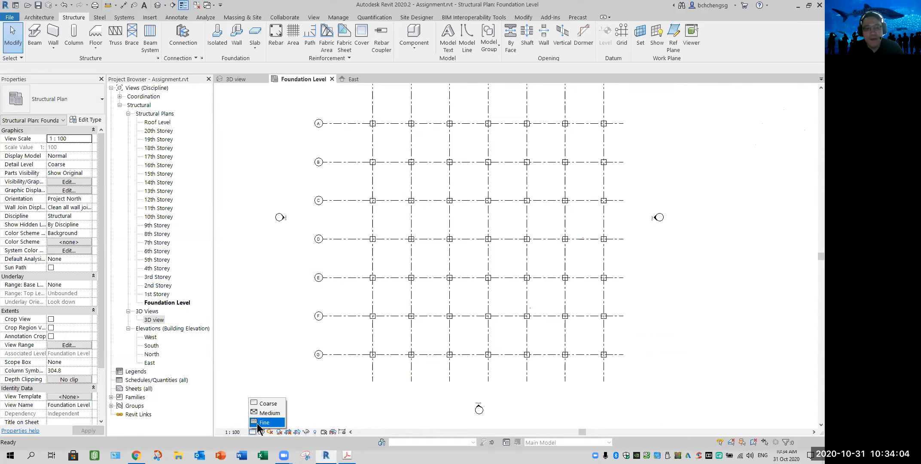
pyautogui.click(258, 423)
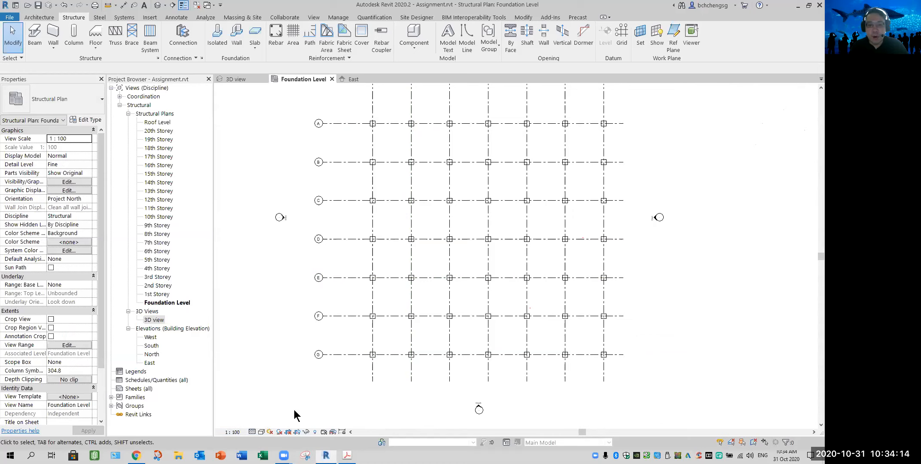
pyautogui.click(252, 431)
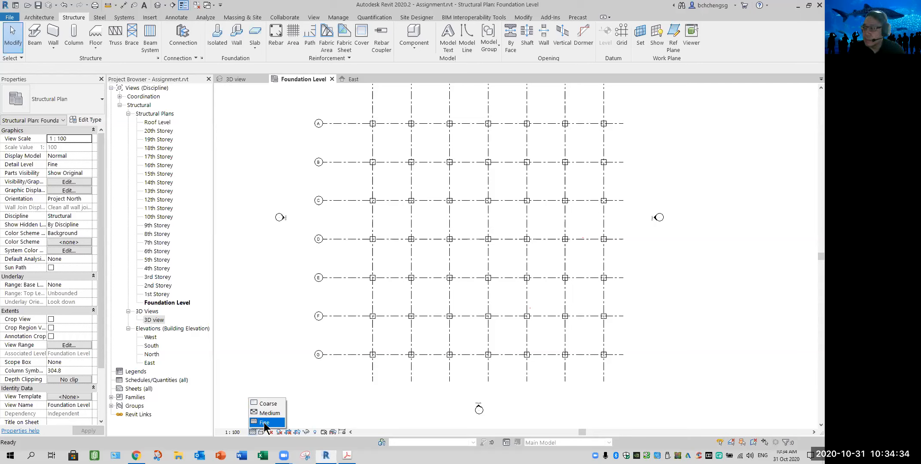
pyautogui.click(325, 399)
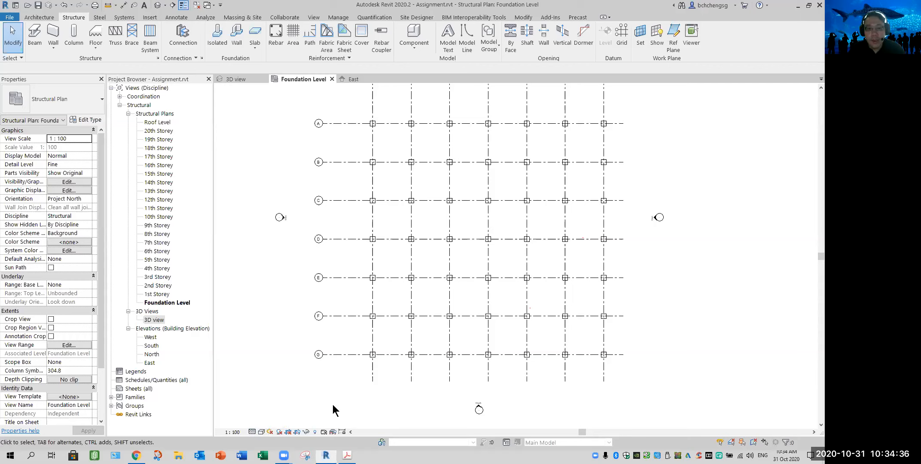
pyautogui.click(260, 432)
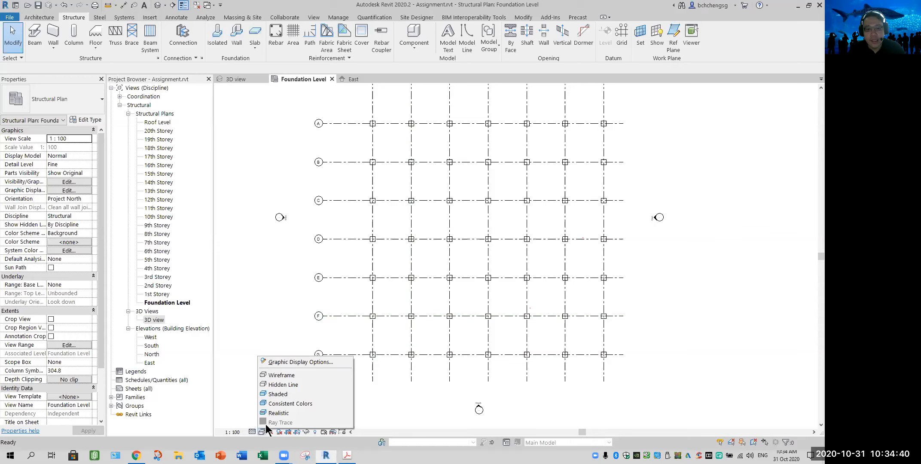
pyautogui.click(287, 384)
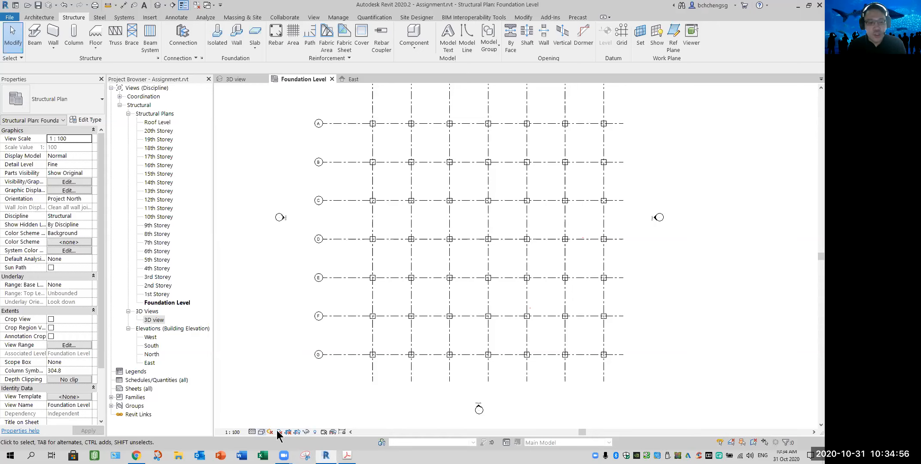
# Examine in the East elevation how the footings sit against the Foundation Level.
pyautogui.click(344, 79)
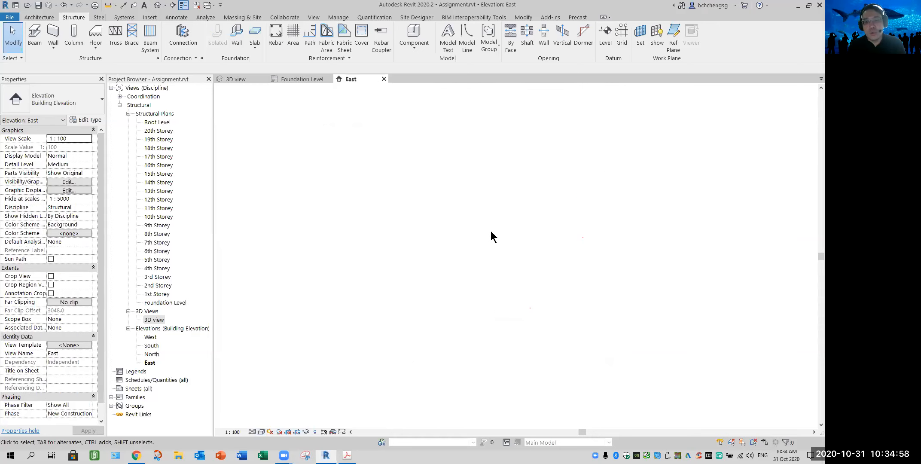
pyautogui.scroll(-3, 507, 360)
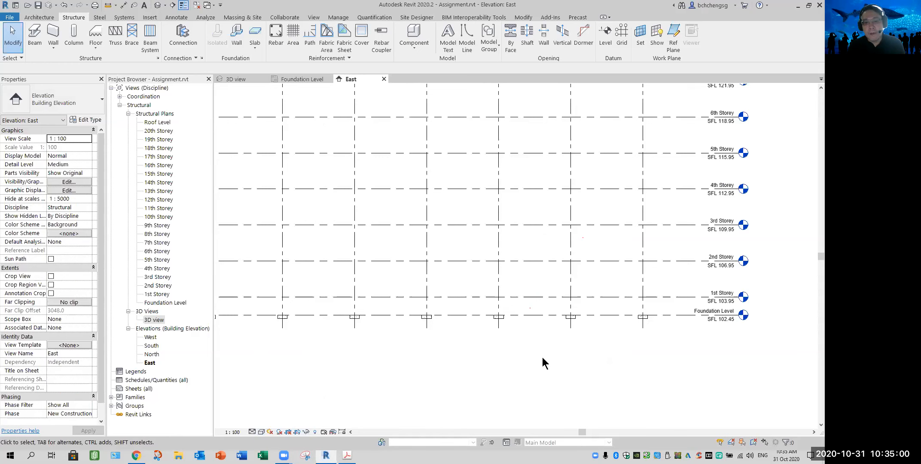
pyautogui.moveTo(384, 357); pyautogui.dragTo(439, 341, button='middle')
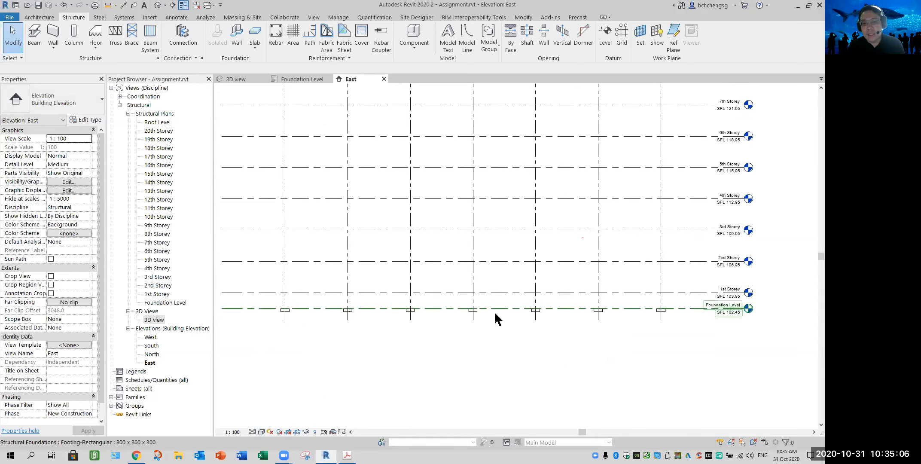
pyautogui.scroll(3, 686, 313)
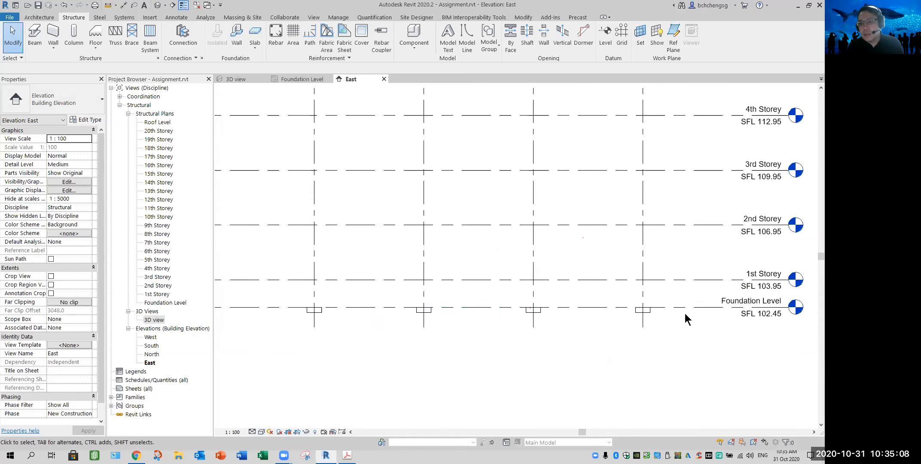
pyautogui.scroll(1, 685, 313)
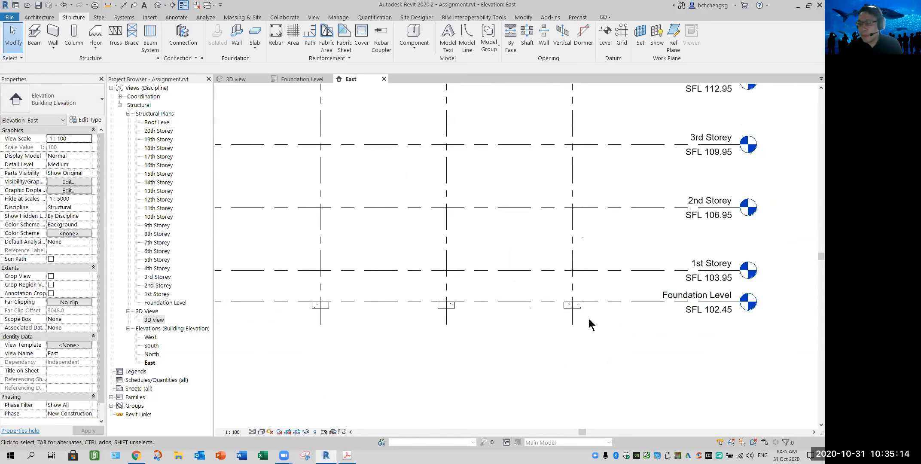
# Tile the open views side by side and fit the whole footing grid in the 3D view.
pyautogui.press('w')
pyautogui.press('t')
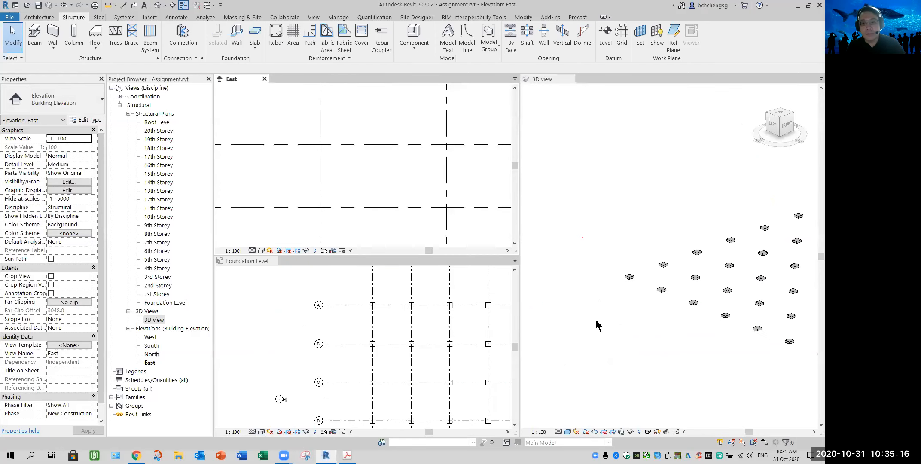
pyautogui.click(623, 327)
pyautogui.scroll(-2, 669, 341)
pyautogui.moveTo(682, 350); pyautogui.dragTo(625, 301, button='middle')
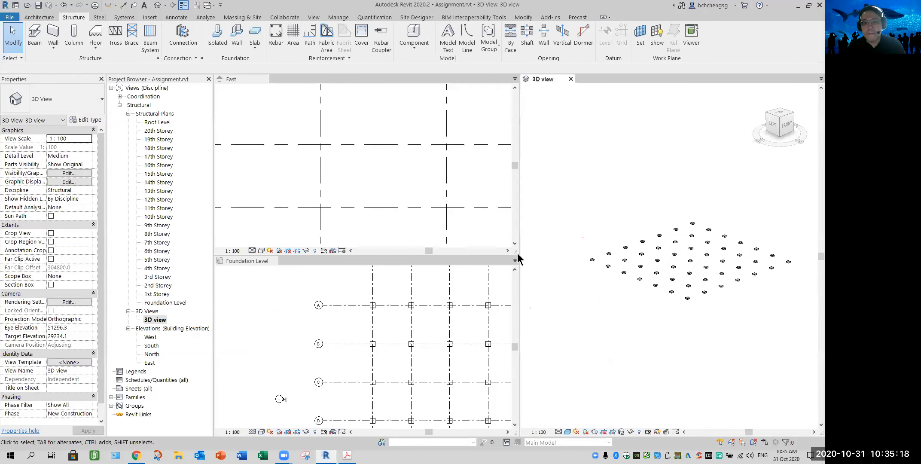
# Fit the lower storeys in the tiled East elevation and the column grid in the tiled Foundation Level plan.
pyautogui.click(394, 176)
pyautogui.scroll(-3, 397, 176)
pyautogui.scroll(-2, 405, 183)
pyautogui.moveTo(426, 207); pyautogui.dragTo(419, 164, button='middle')
pyautogui.click(426, 321)
pyautogui.scroll(-2, 429, 323)
pyautogui.moveTo(430, 325); pyautogui.dragTo(365, 314, button='middle')
pyautogui.scroll(-1, 364, 311)
pyautogui.moveTo(401, 337); pyautogui.dragTo(396, 321, button='middle')
pyautogui.scroll(-1, 392, 321)
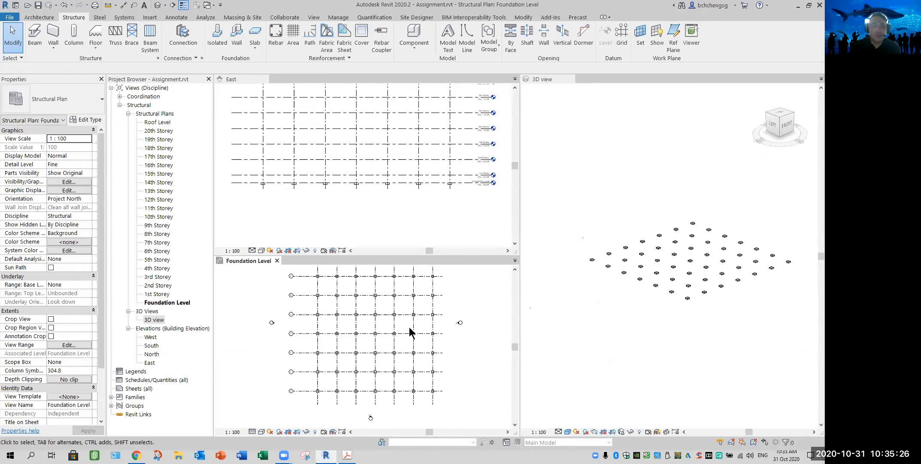
pyautogui.moveTo(406, 337); pyautogui.dragTo(397, 350, button='middle')
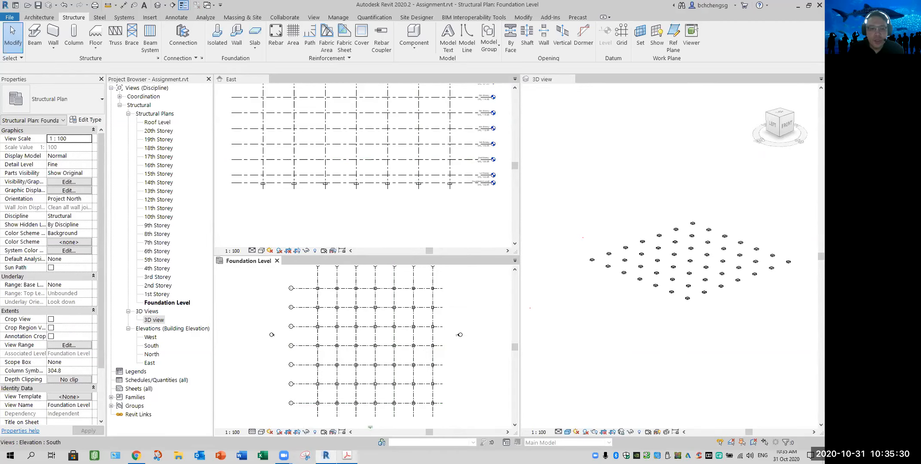
# Review the sample structural models in BIM FOR STRUCTURE_ASSIGNMENT 1.pdf in Adobe Acrobat and return to Revit.
pyautogui.click(347, 456)
pyautogui.scroll(-20, 469, 346)
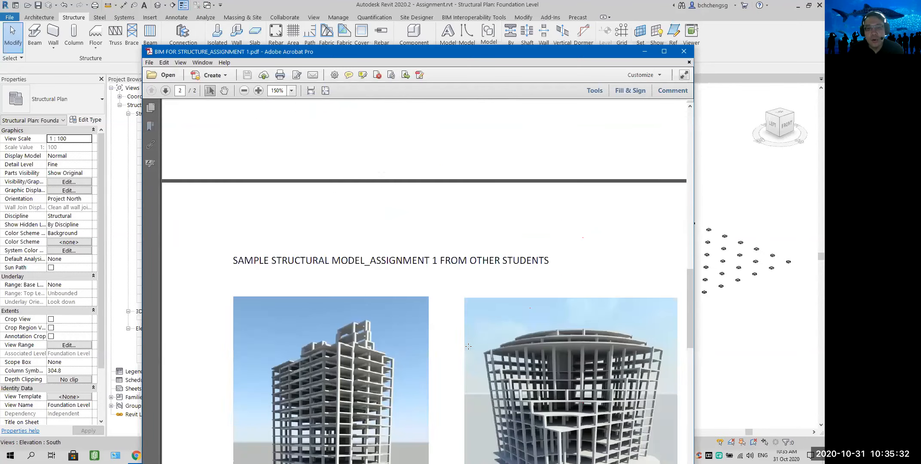
pyautogui.scroll(-6, 469, 346)
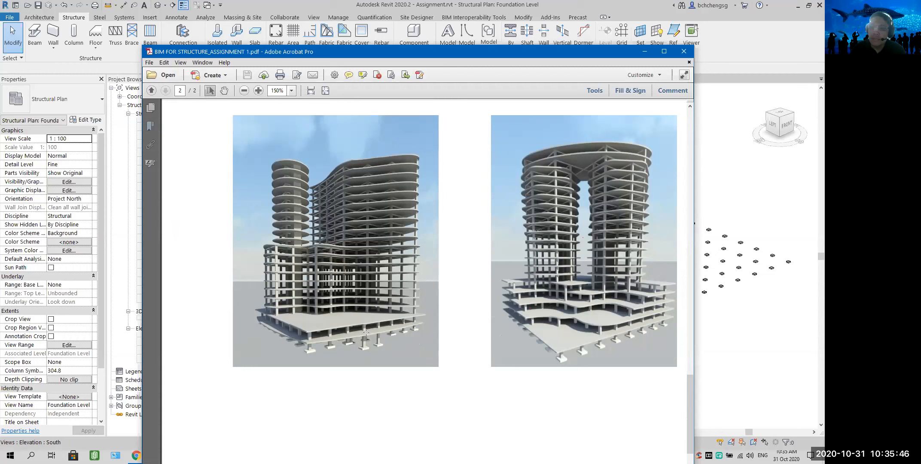
pyautogui.click(644, 51)
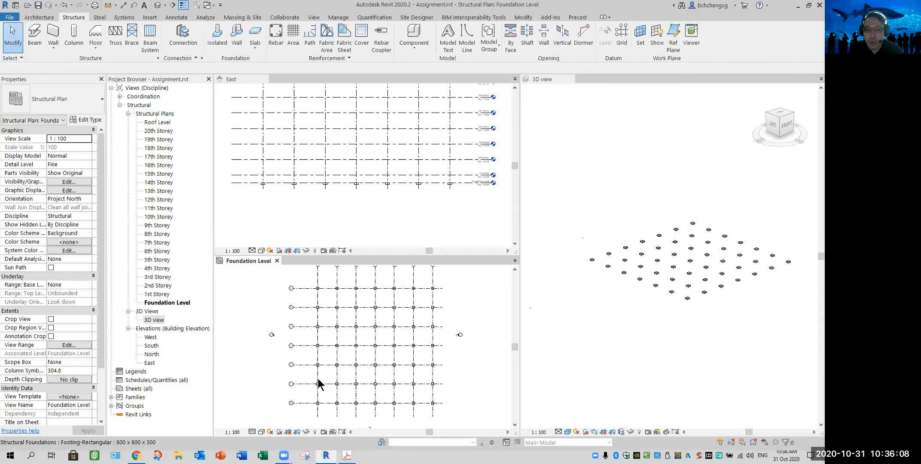
# Select the footing at grid D-1 in plan to locate it in 3D, clear the selection, and inspect the 3D footings closer.
pyautogui.click(323, 353)
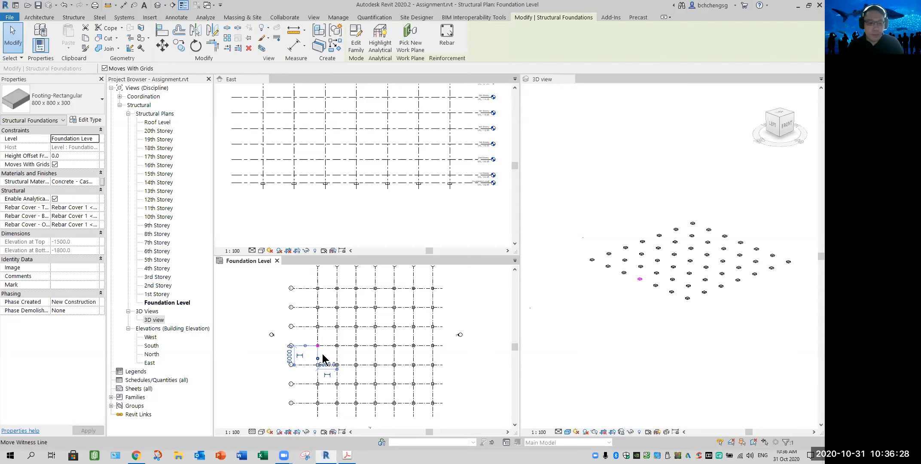
pyautogui.click(463, 363)
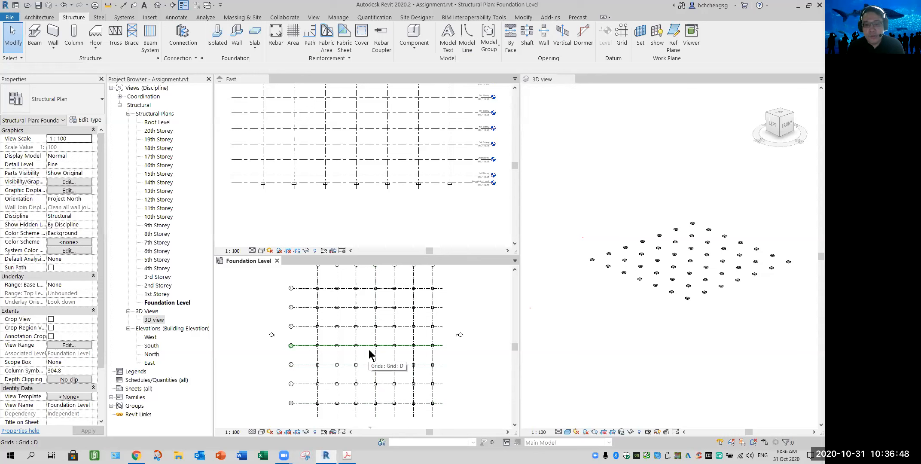
pyautogui.click(658, 343)
pyautogui.scroll(3, 641, 338)
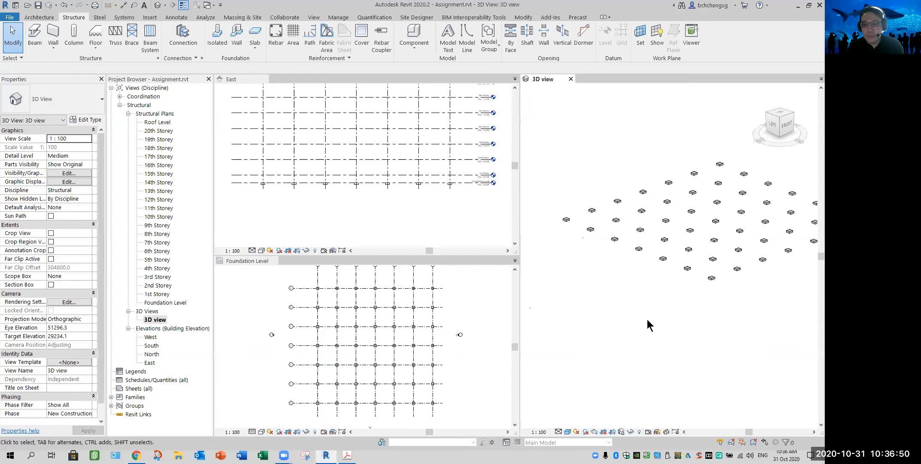
pyautogui.scroll(3, 381, 349)
# Select the footing at grid D-4 in the Foundation Level plan, examine its available types, and clear the selection without changing it.
pyautogui.click(376, 353)
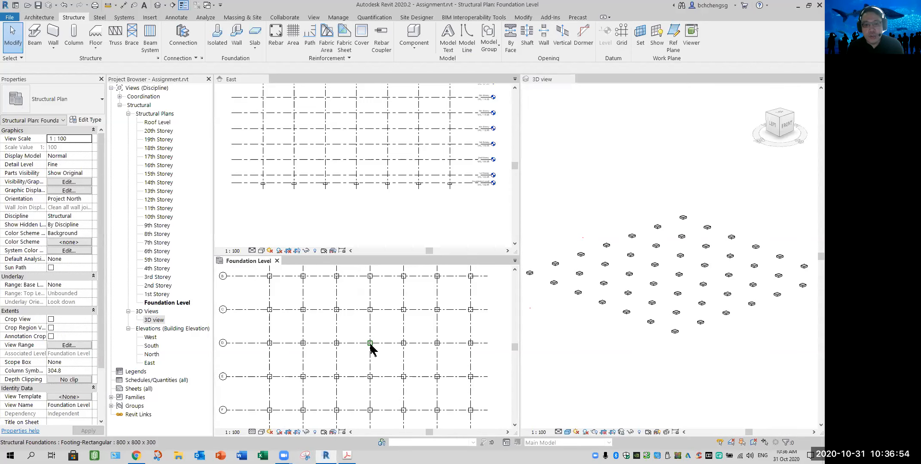
pyautogui.click(370, 343)
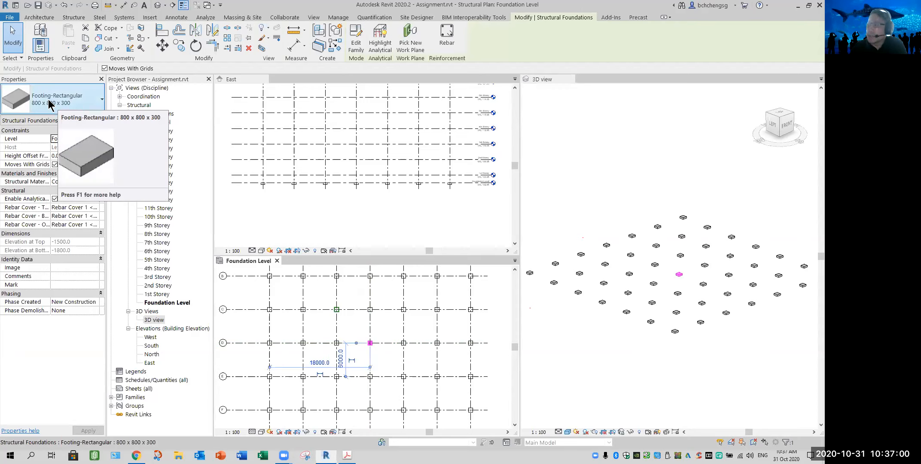
pyautogui.click(84, 101)
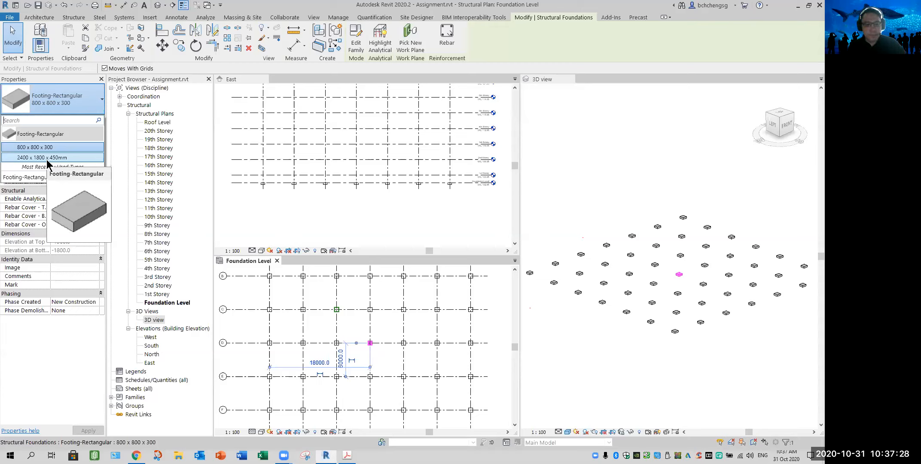
pyautogui.press('Escape')
pyautogui.press('Escape')
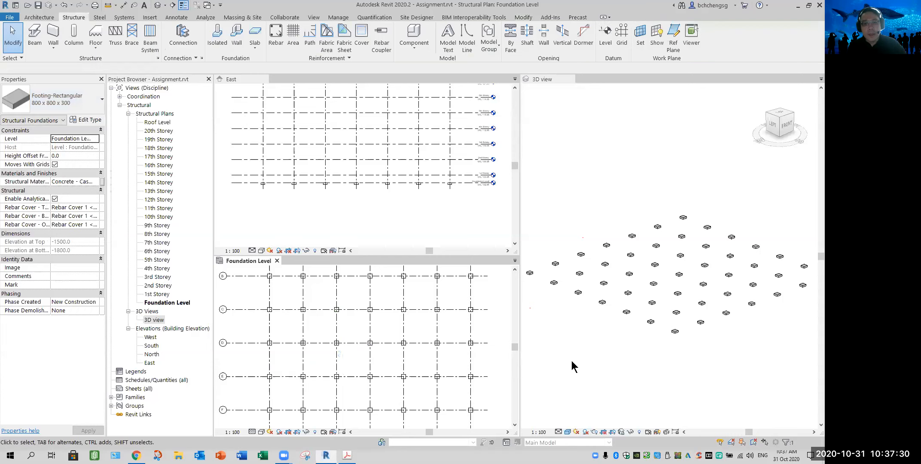
# Switch to the assignment PDF in Adobe Acrobat and review its notes on creating columns, walls, beams and stairs.
pyautogui.click(572, 356)
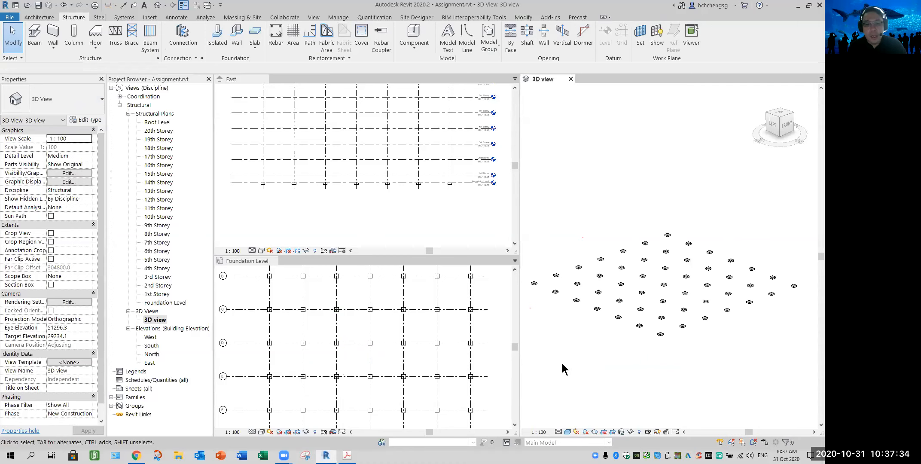
pyautogui.hotkey('alt', 'Tab')
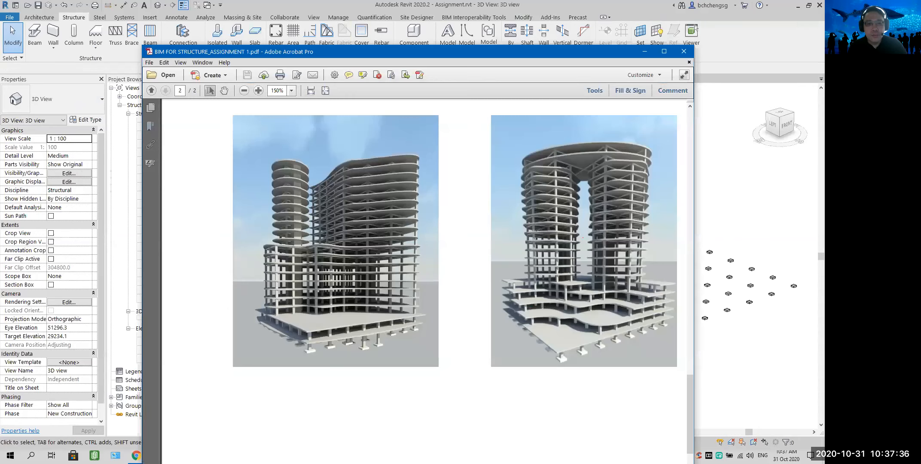
pyautogui.scroll(-5, 435, 233)
pyautogui.scroll(8, 435, 233)
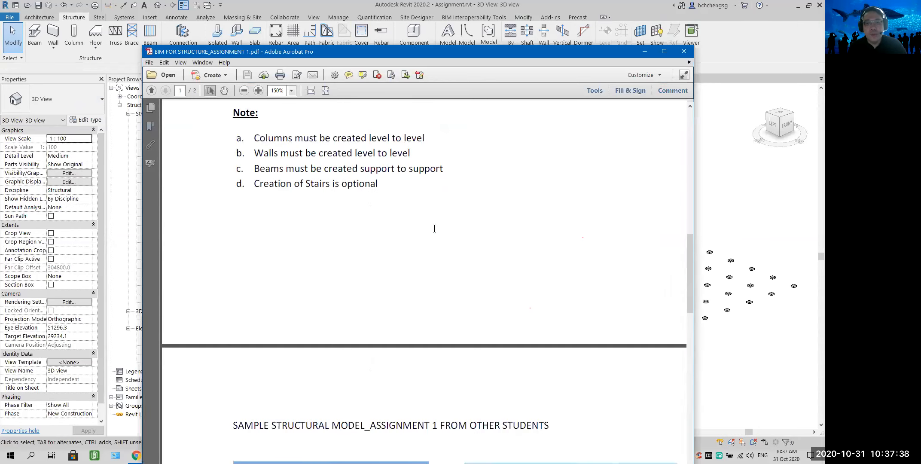
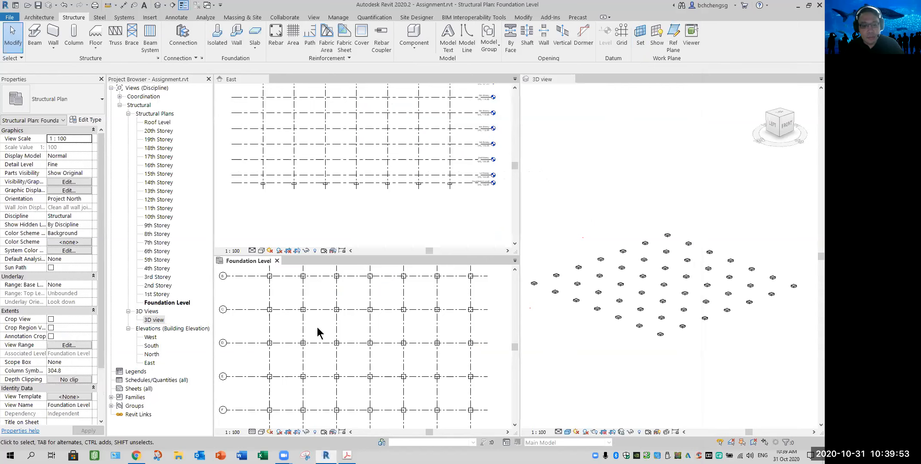
# Return the tiled views to tabbed windows and show the full grid in the Foundation Level plan.
pyautogui.press('t')
pyautogui.press('w')
pyautogui.moveTo(400, 310); pyautogui.dragTo(521, 409, button='middle')
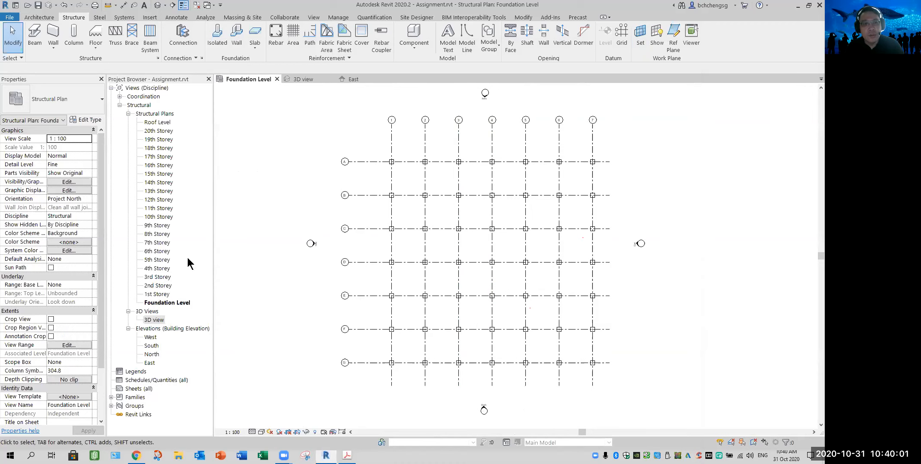
pyautogui.moveTo(258, 174); pyautogui.dragTo(265, 188, button='middle')
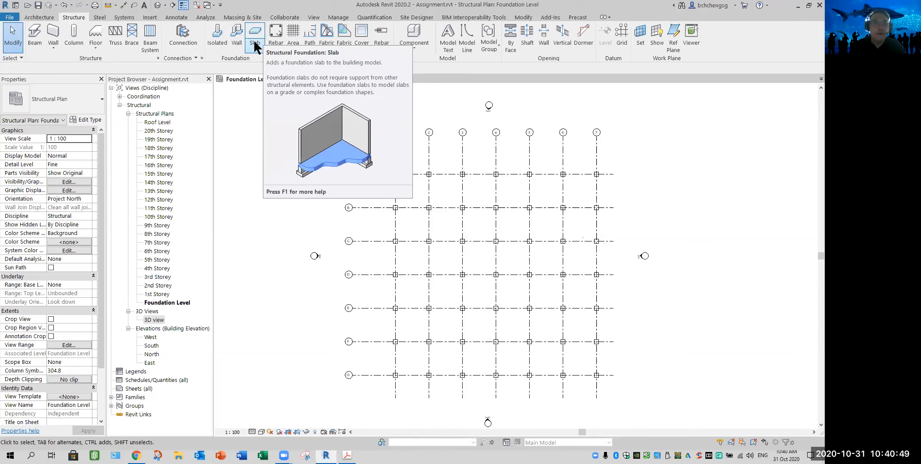
# Start placing a structural column and select the Concrete-Rectangular-Column family in its type properties.
pyautogui.click(75, 46)
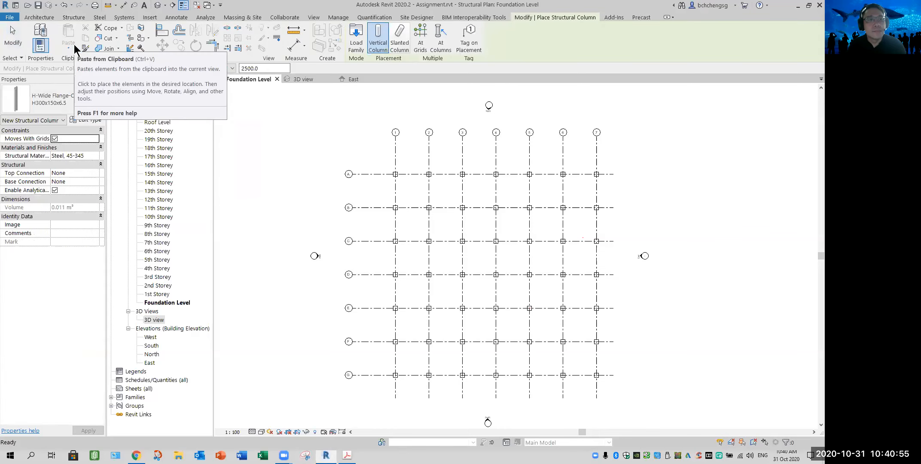
pyautogui.click(90, 105)
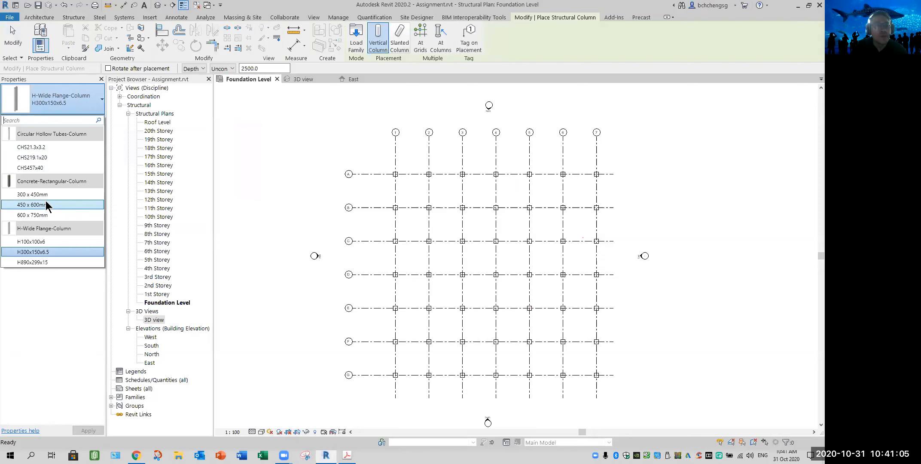
pyautogui.click(79, 103)
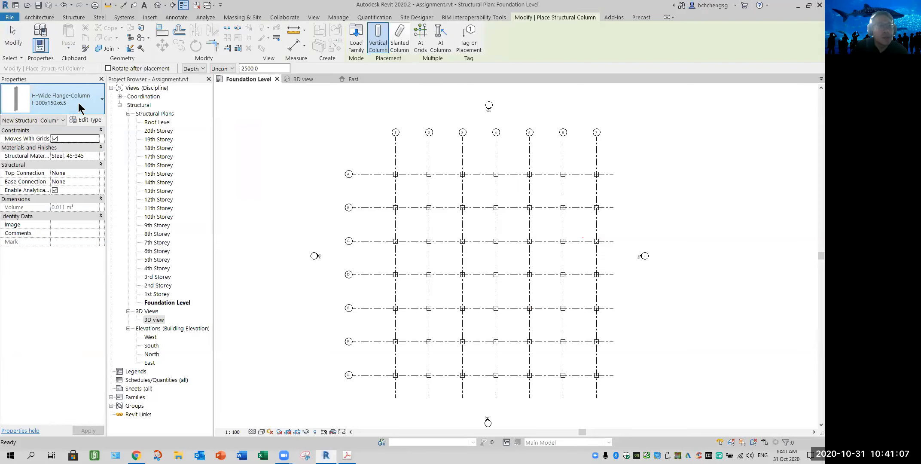
pyautogui.click(84, 120)
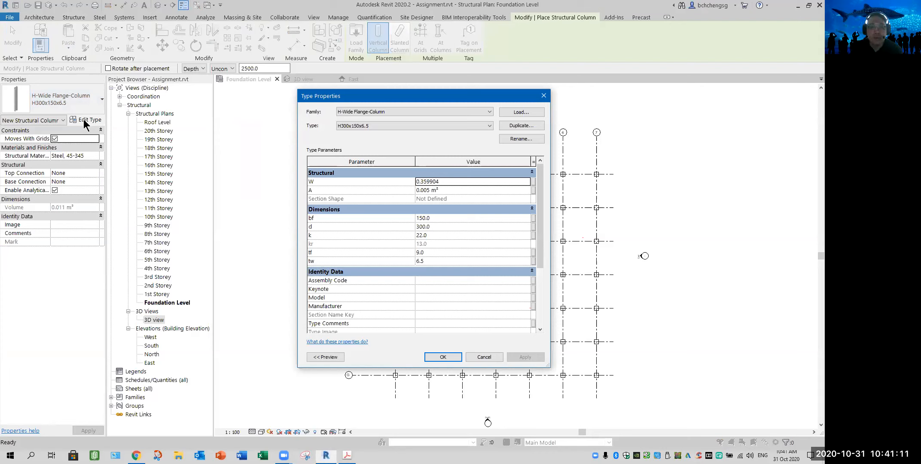
pyautogui.click(456, 110)
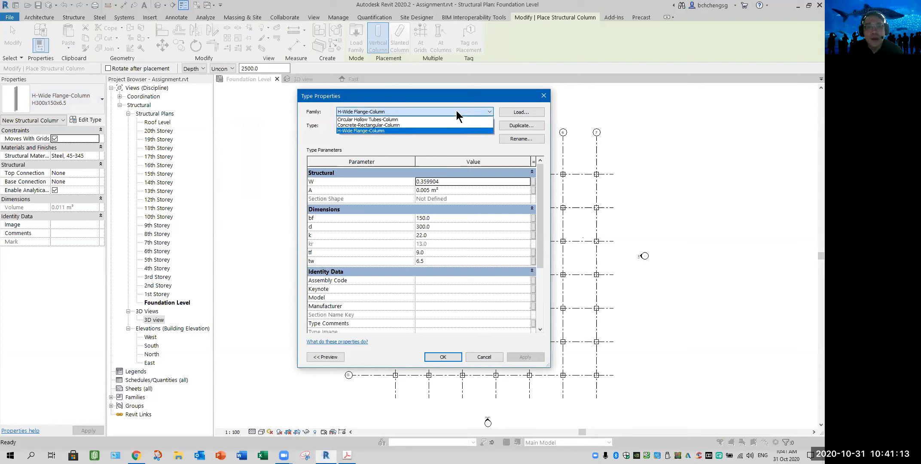
pyautogui.click(400, 125)
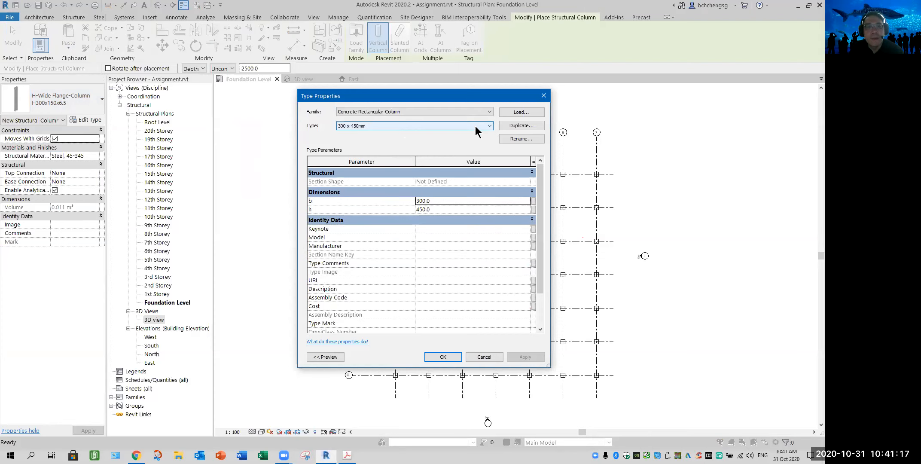
# Rename the 300 x 450mm concrete column type as 800 x 800mm.
pyautogui.click(488, 127)
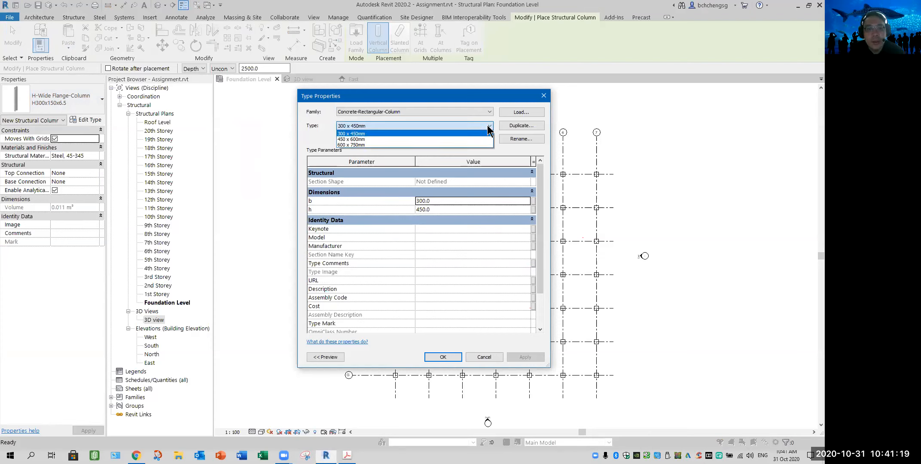
pyautogui.click(489, 127)
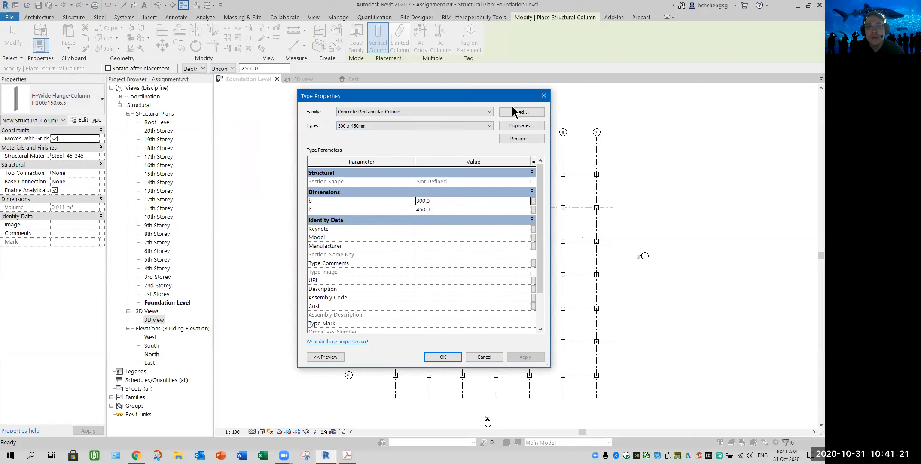
pyautogui.click(488, 124)
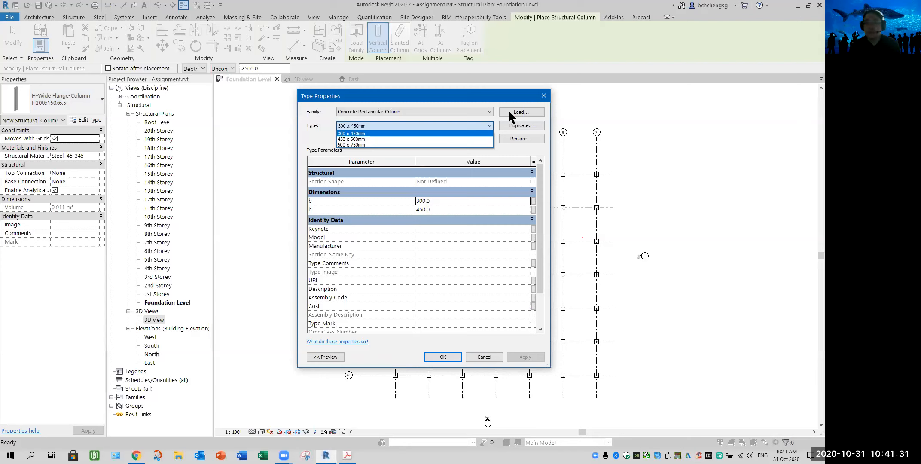
pyautogui.click(408, 134)
pyautogui.click(514, 139)
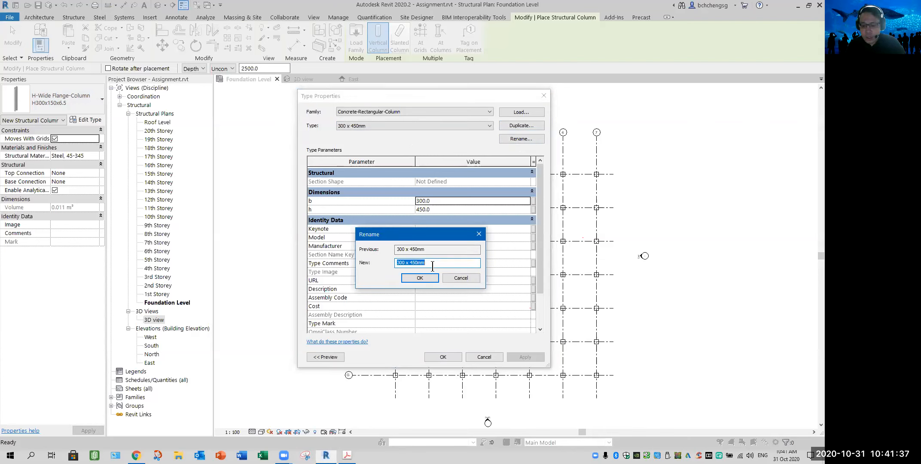
pyautogui.write('800 x')
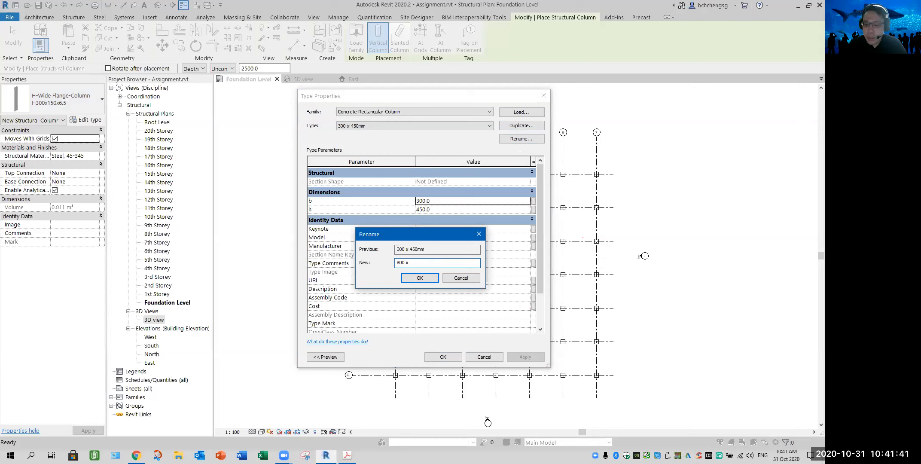
pyautogui.write(' 8')
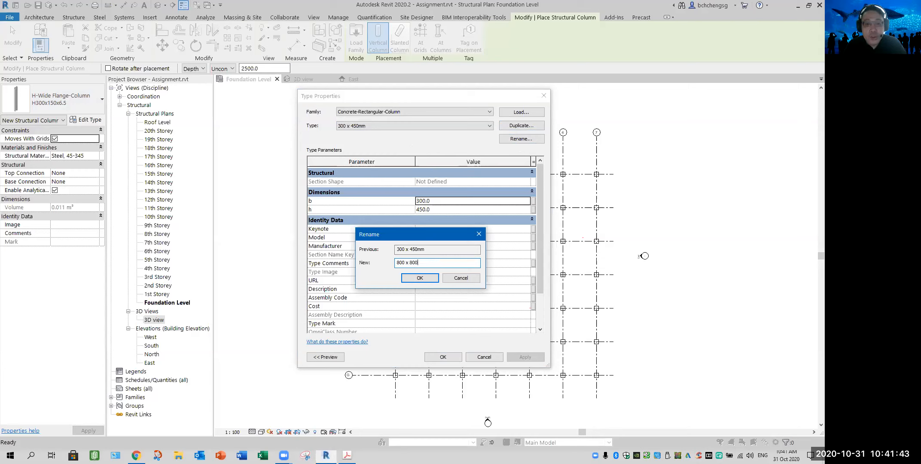
pyautogui.write('00mm')
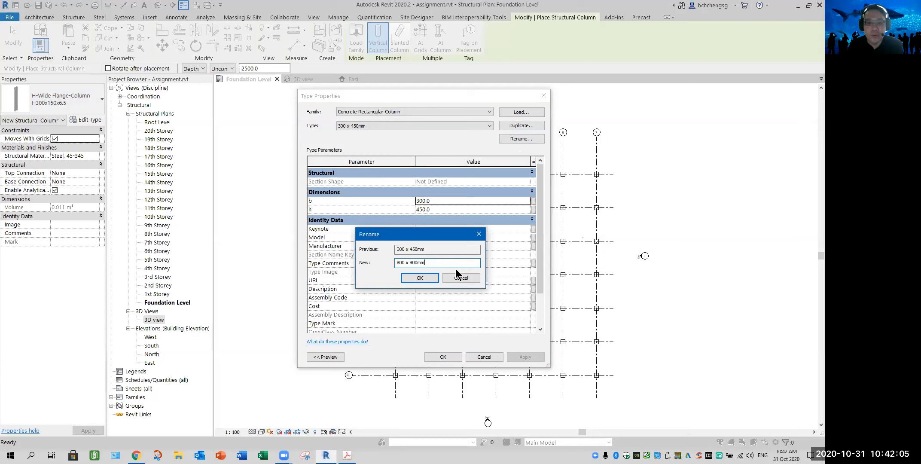
pyautogui.click(428, 278)
# Set the column type's b and h dimensions to 800 and accept the type properties.
pyautogui.click(445, 200)
pyautogui.write('80')
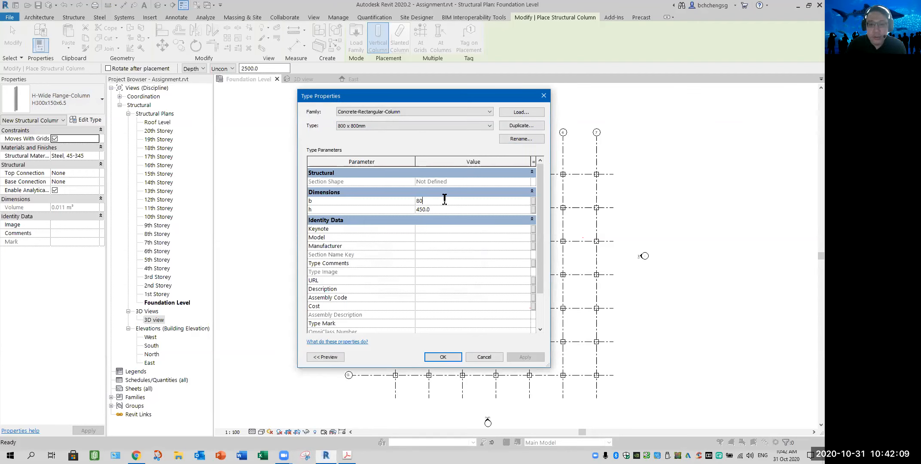
pyautogui.click(442, 209)
pyautogui.write('800')
pyautogui.click(443, 357)
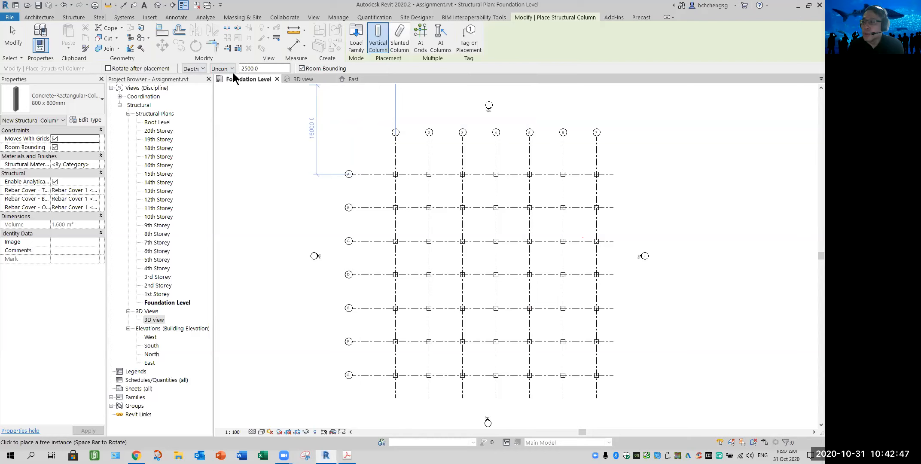
# Set the columns to vertical placement by height, from the Foundation Level up to the 1st Storey.
pyautogui.click(400, 41)
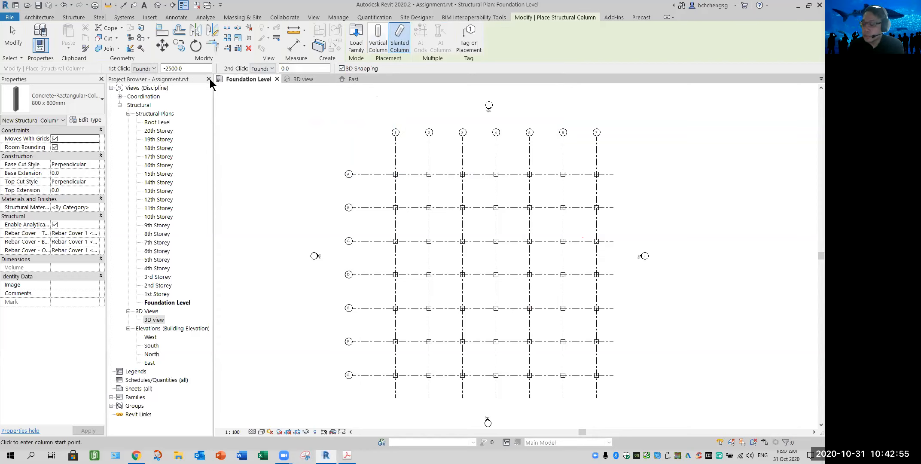
pyautogui.click(379, 43)
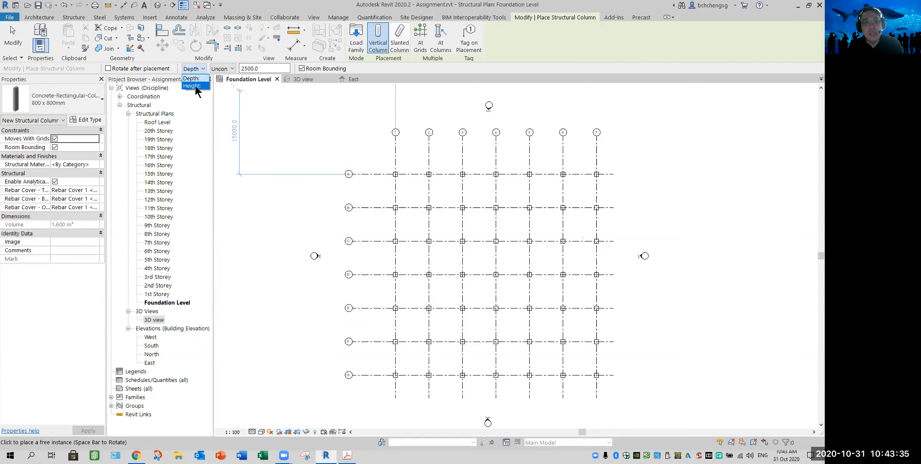
pyautogui.click(195, 85)
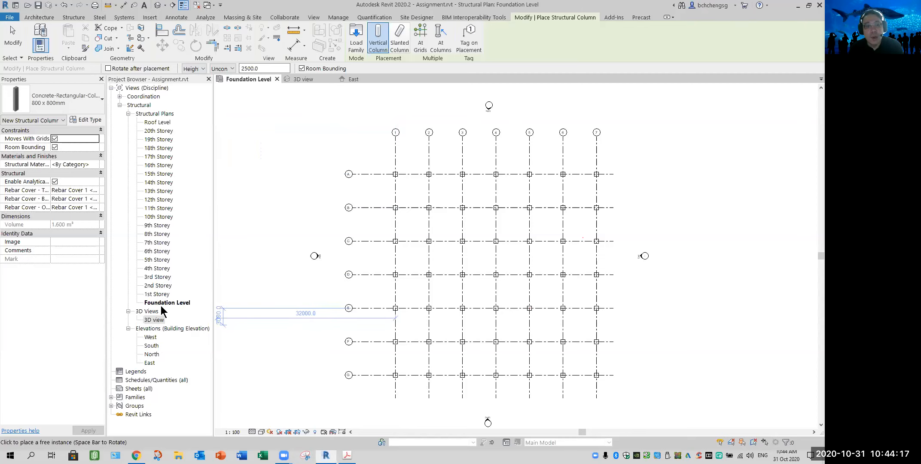
pyautogui.click(231, 68)
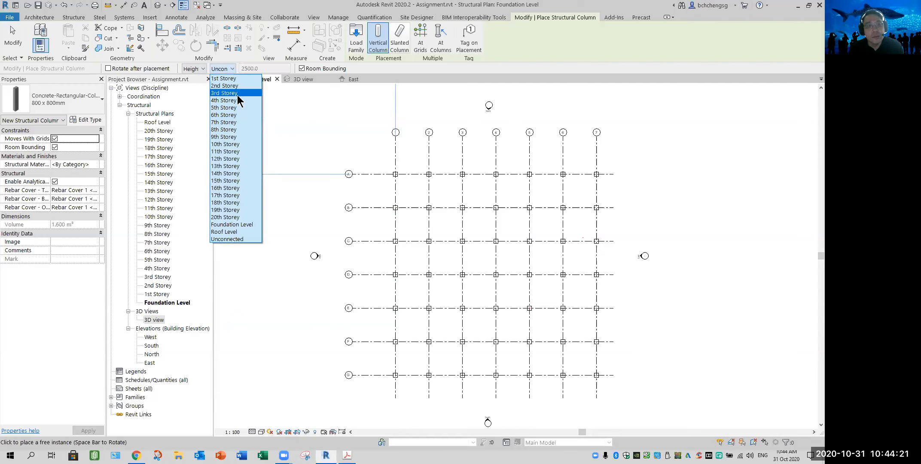
pyautogui.click(234, 79)
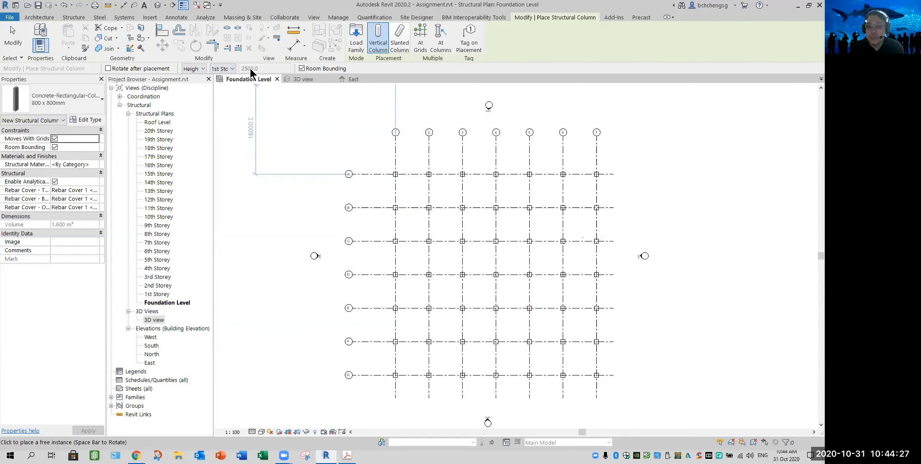
# Place the 800 x 800mm columns at all intersections of grids A to G and 1 to 7, and end the command.
pyautogui.click(421, 43)
pyautogui.moveTo(612, 148); pyautogui.dragTo(376, 393)
pyautogui.click(385, 39)
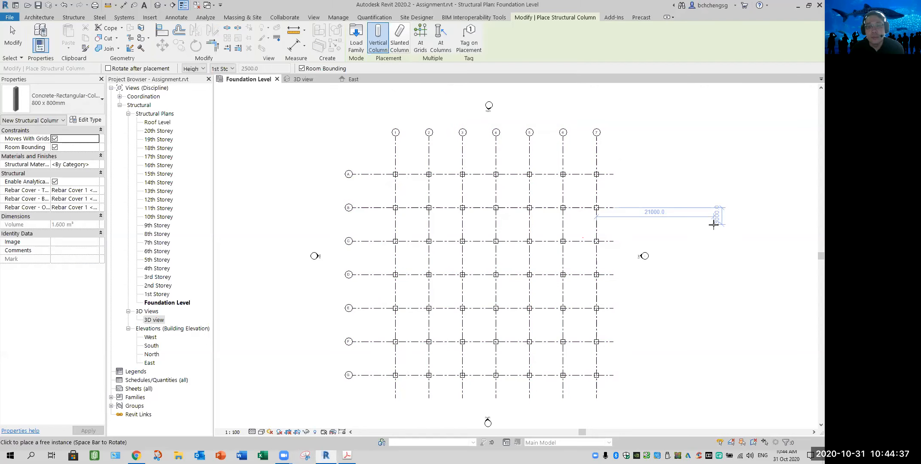
pyautogui.click(13, 41)
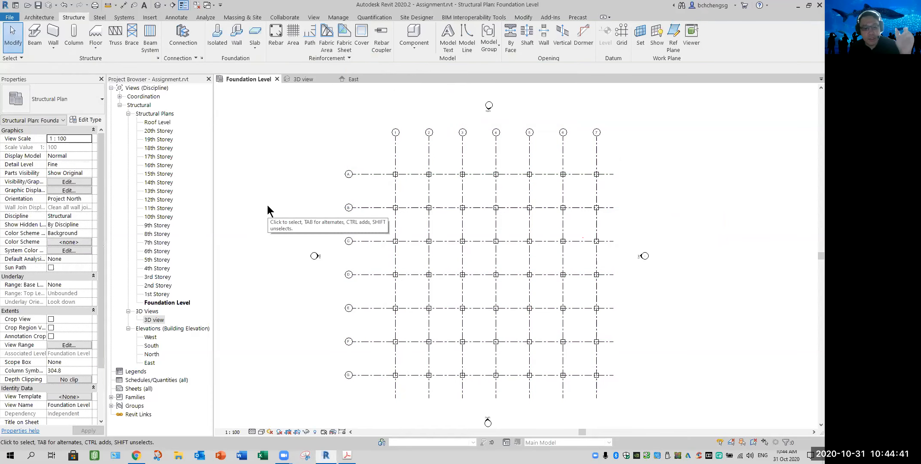
# Tile the open views and fit more of the grid into the Foundation Level plan.
pyautogui.press('w')
pyautogui.press('t')
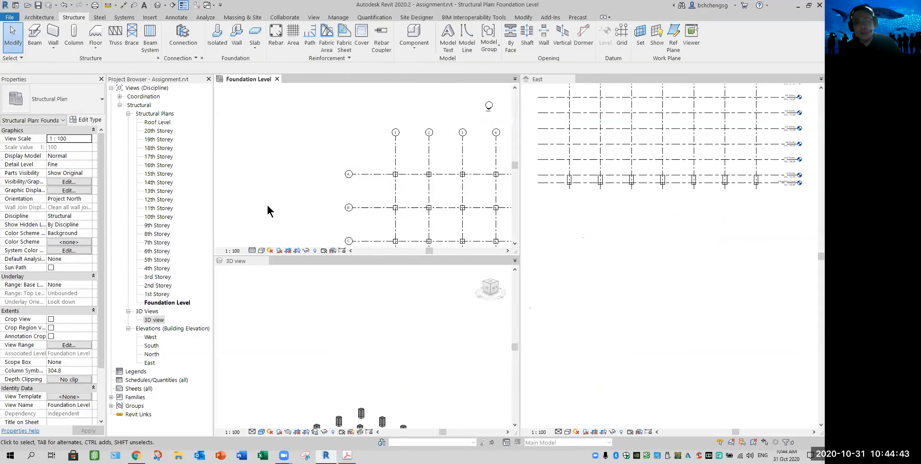
pyautogui.scroll(-1, 429, 196)
pyautogui.moveTo(435, 201); pyautogui.dragTo(365, 173, button='middle')
pyautogui.scroll(-1, 408, 197)
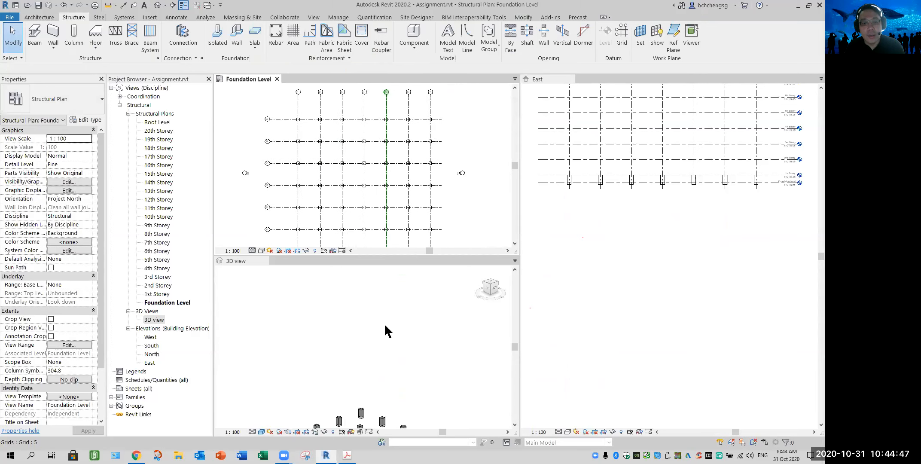
# Inspect the new columns on their footings up close in the 3D view and the East elevation.
pyautogui.scroll(-1, 388, 342)
pyautogui.moveTo(398, 360); pyautogui.dragTo(379, 304, button='middle')
pyautogui.moveTo(381, 352); pyautogui.dragTo(404, 295, button='middle')
pyautogui.scroll(2, 361, 382)
pyautogui.scroll(4, 365, 379)
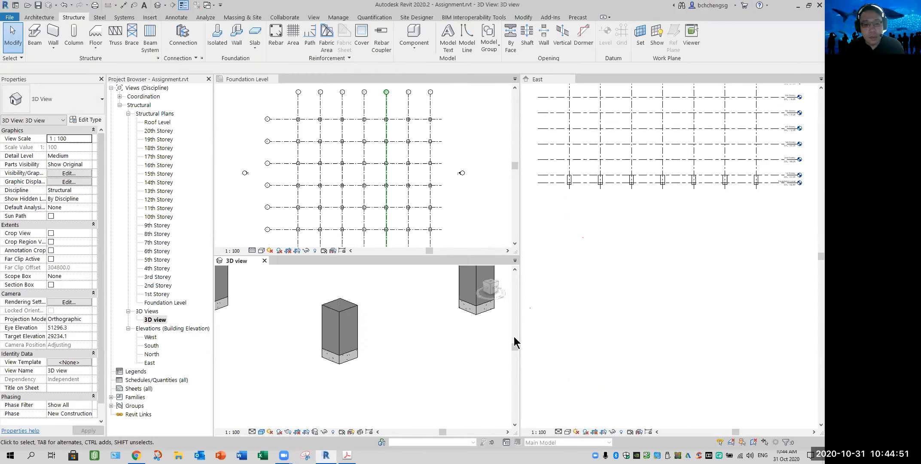
pyautogui.click(614, 250)
pyautogui.scroll(5, 597, 214)
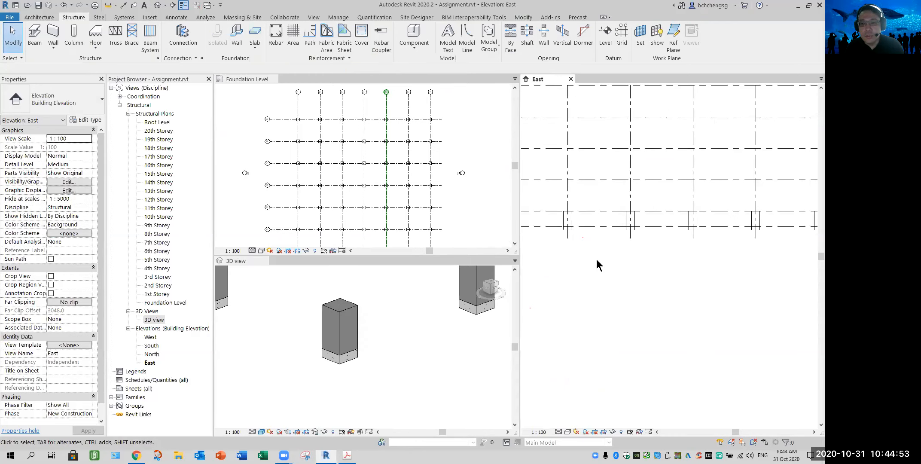
pyautogui.moveTo(593, 258); pyautogui.dragTo(650, 267, button='middle')
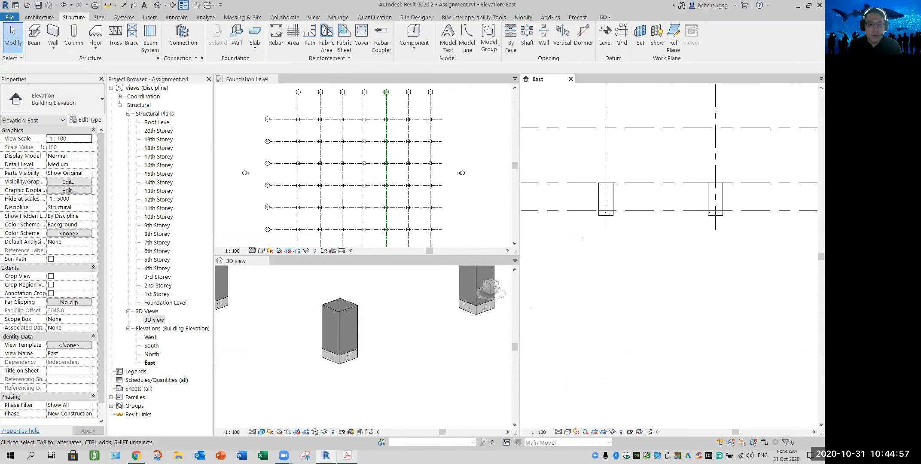
# Switch to the assignment PDF in Adobe Acrobat and review the modelling requirements and the example building images.
pyautogui.click(347, 455)
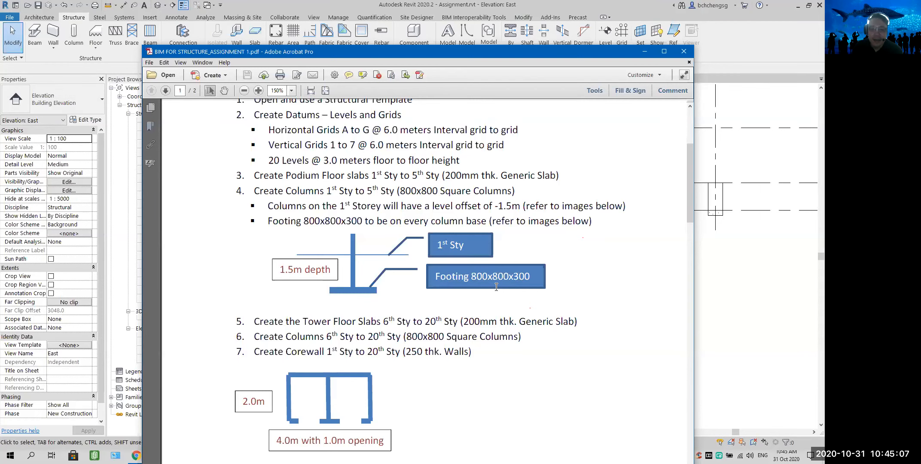
pyautogui.scroll(-10, 557, 353)
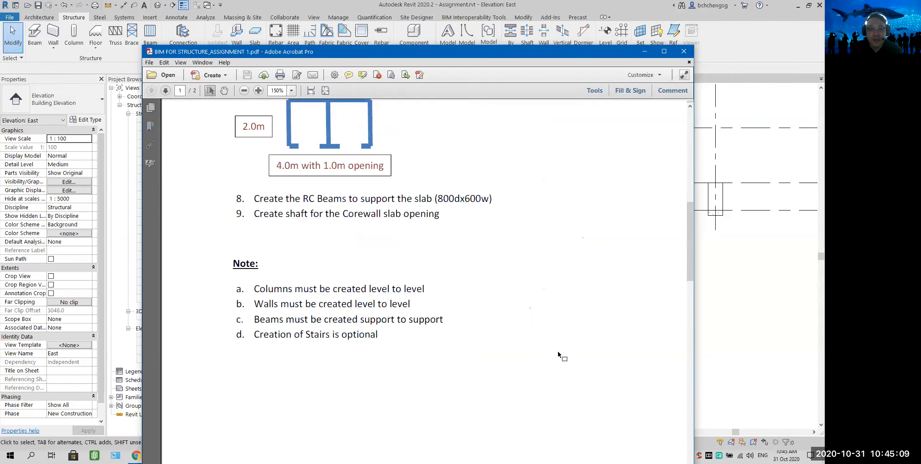
pyautogui.scroll(-7, 558, 353)
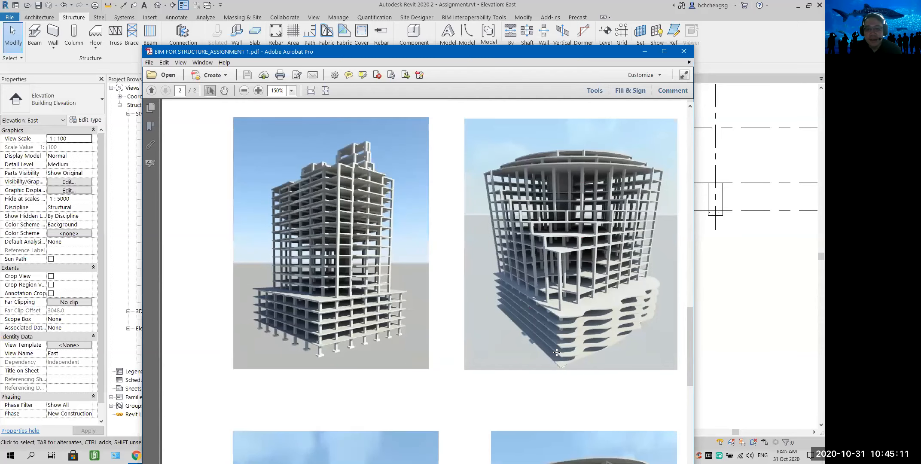
pyautogui.scroll(-5, 312, 356)
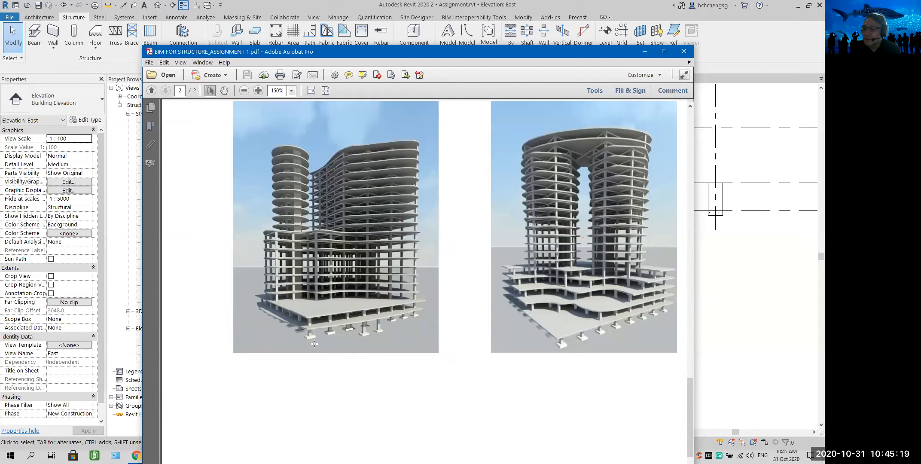
pyautogui.scroll(15, 314, 344)
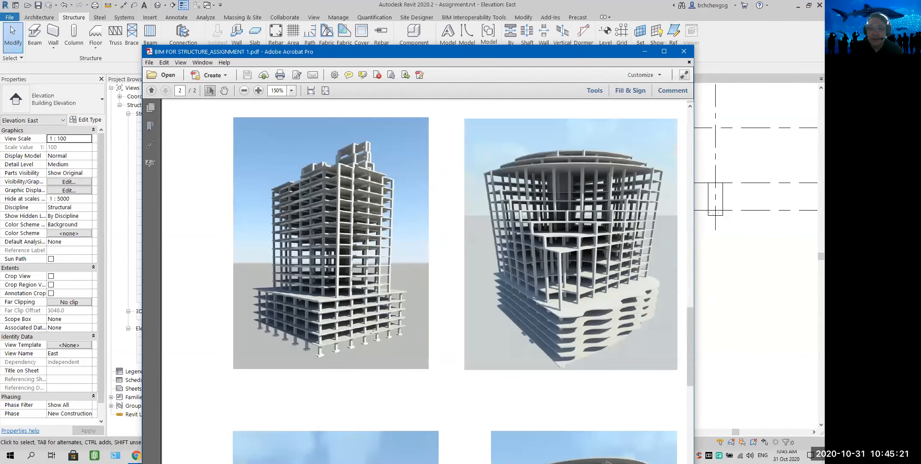
pyautogui.scroll(6, 372, 335)
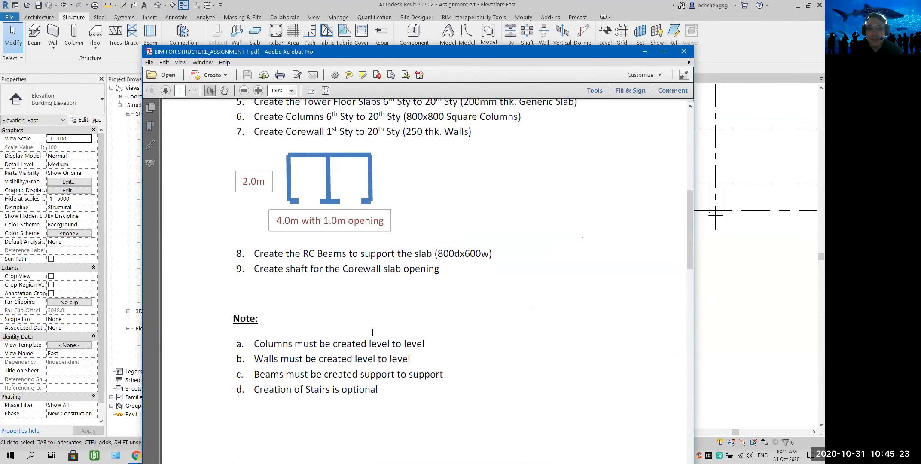
pyautogui.scroll(3, 372, 333)
pyautogui.scroll(6, 373, 334)
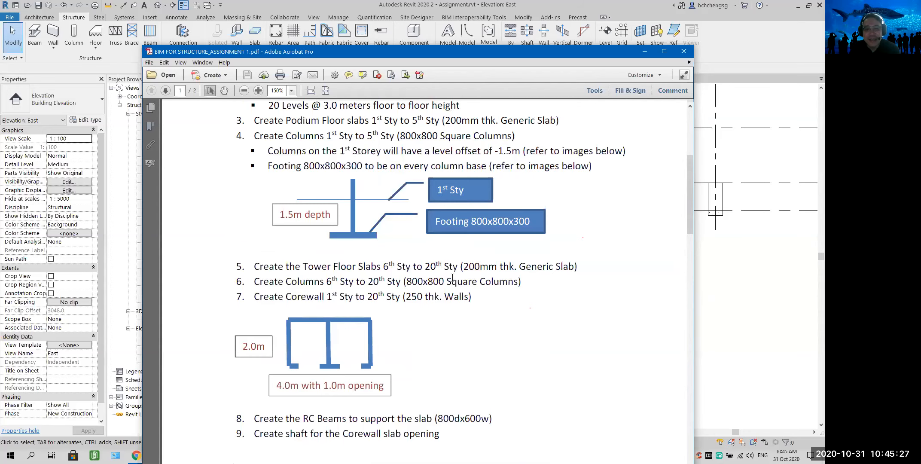
pyautogui.scroll(3, 474, 309)
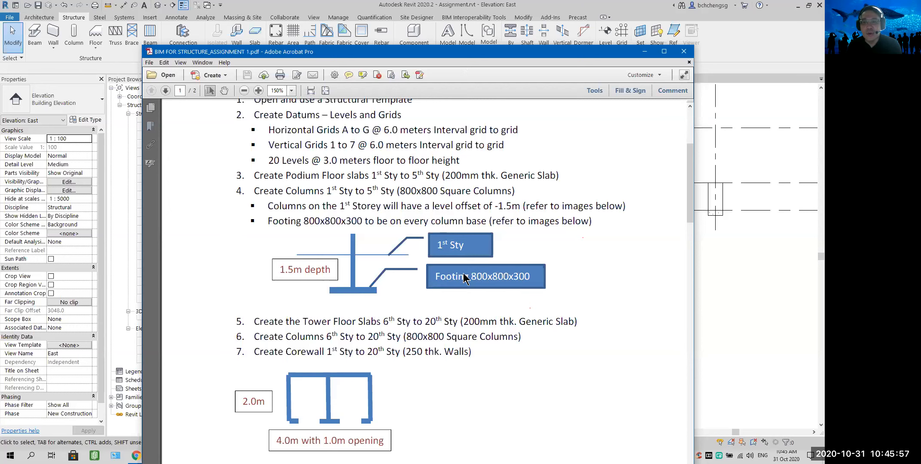
# Compare the column and footing requirements in the assignment PDF with the model views, and return to Revit.
pyautogui.moveTo(448, 51); pyautogui.dragTo(466, 332)
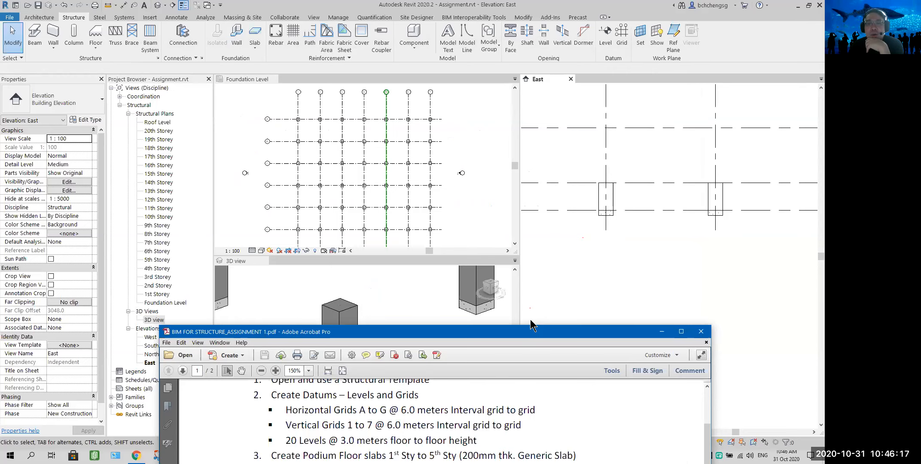
pyautogui.moveTo(531, 330); pyautogui.dragTo(521, 48)
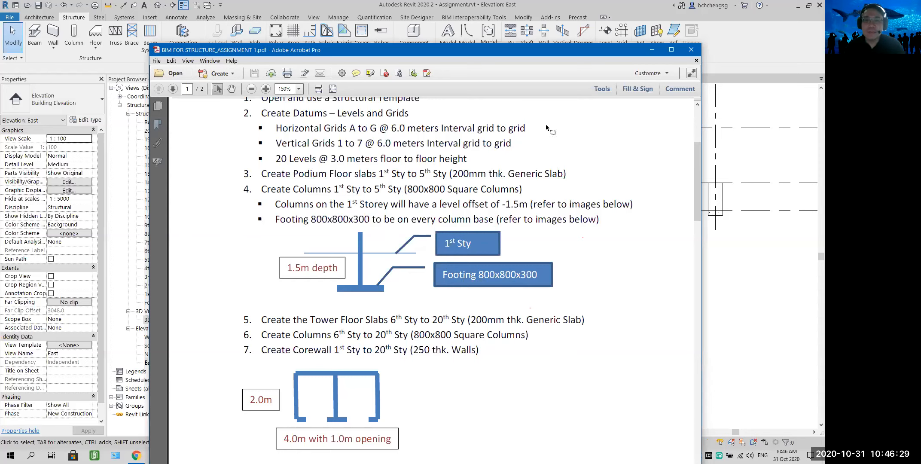
pyautogui.click(651, 50)
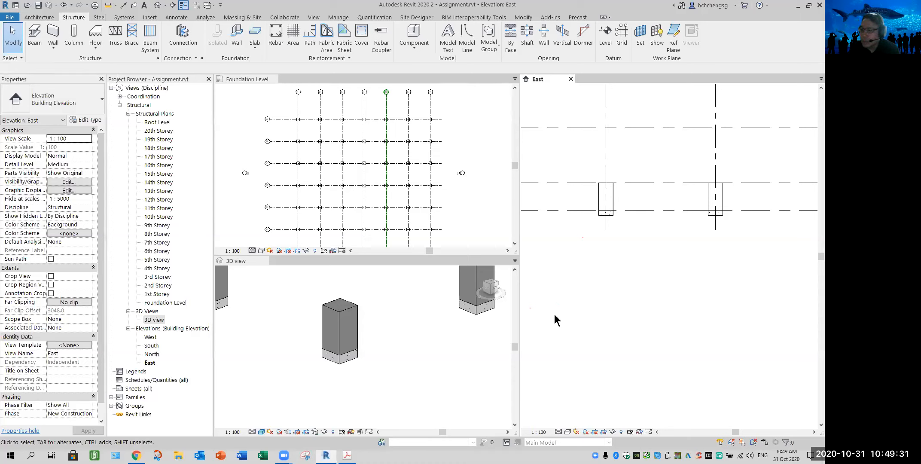
# Switch from tiled to tabbed views with the 3D view in front, and fit all the columns in it.
pyautogui.click(441, 344)
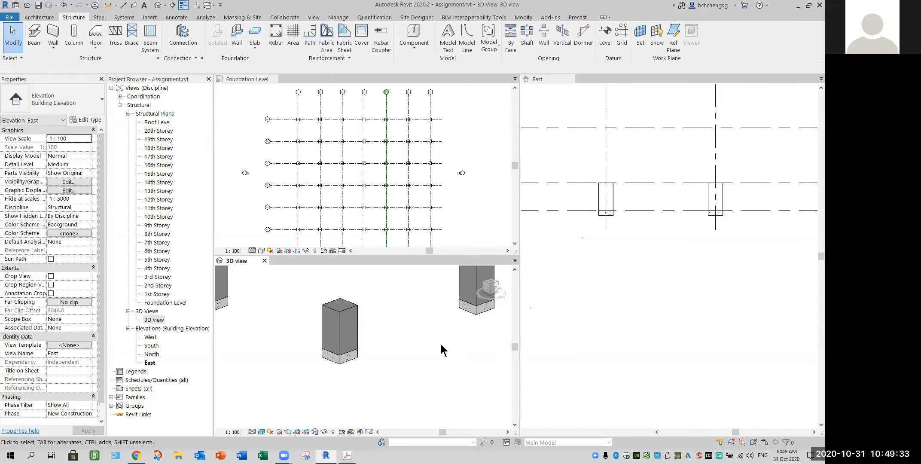
pyautogui.scroll(-4, 442, 344)
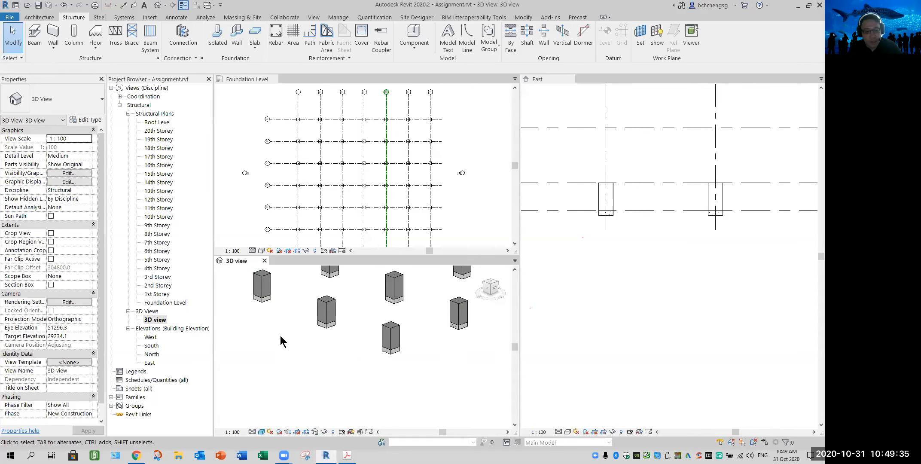
pyautogui.press('t')
pyautogui.press('w')
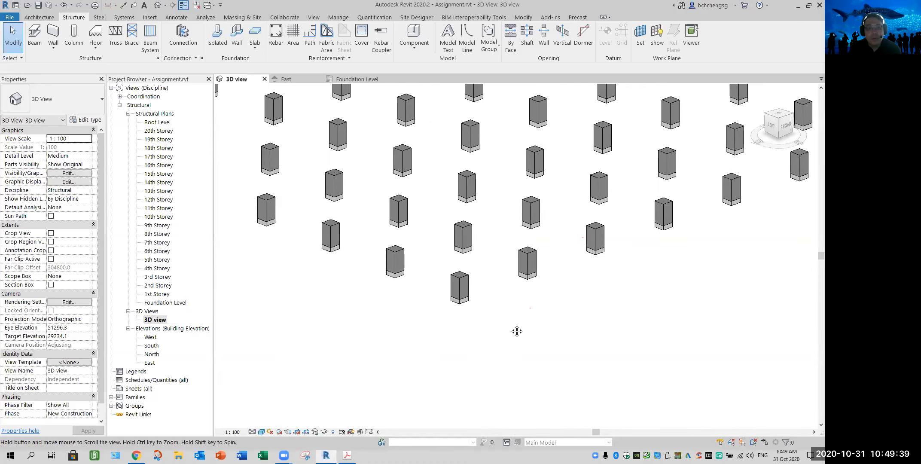
pyautogui.rightClick(411, 295)
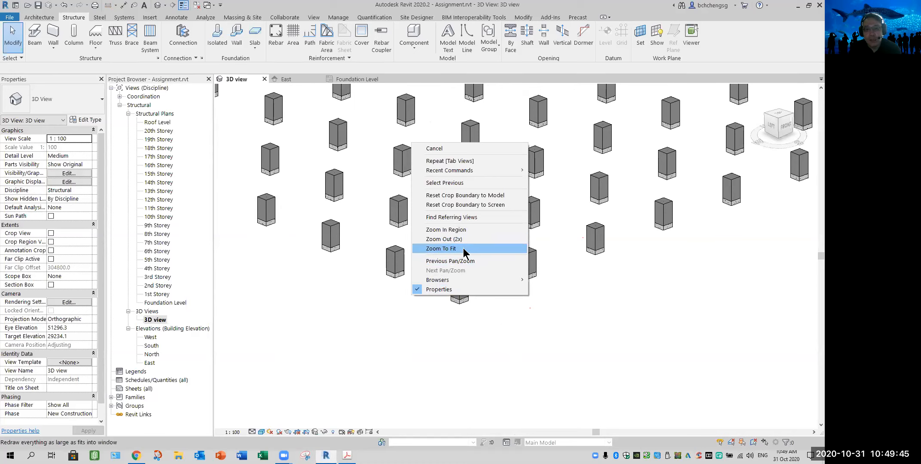
pyautogui.click(389, 344)
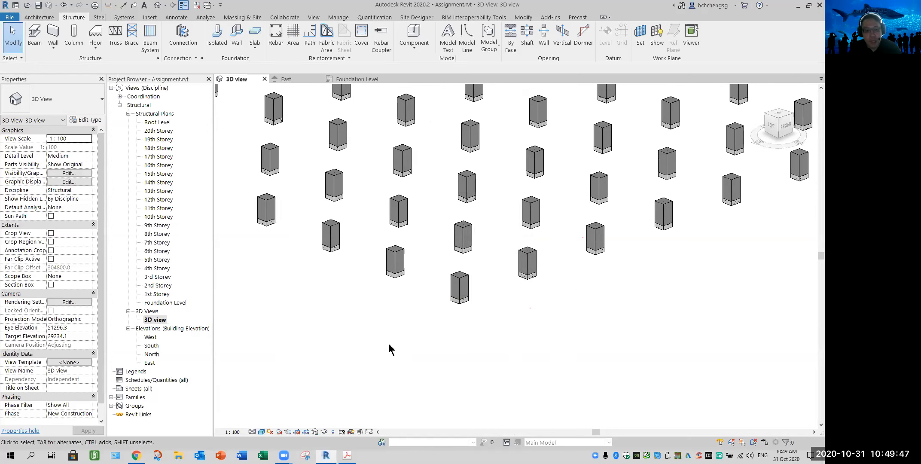
pyautogui.press('z')
pyautogui.press('a')
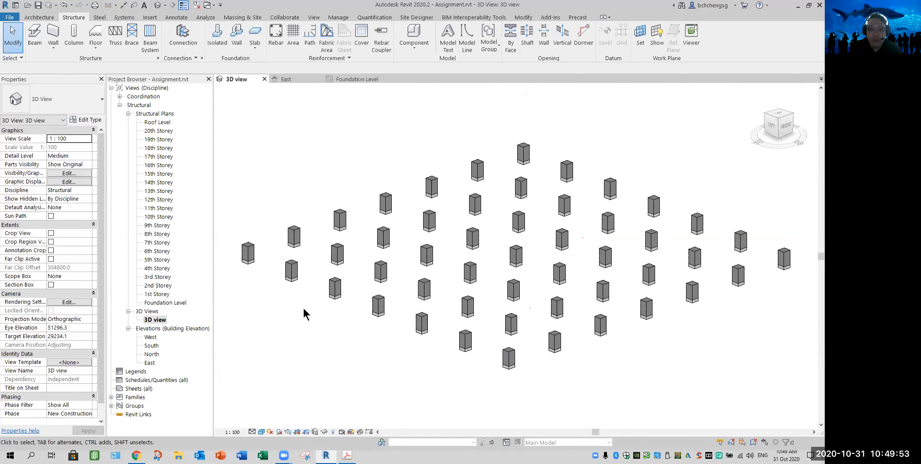
# Move the columns off-centre in the 3D view and refit the whole model with Zoom To Fit.
pyautogui.scroll(-5, 326, 294)
pyautogui.moveTo(445, 306); pyautogui.dragTo(728, 309, button='middle')
pyautogui.rightClick(399, 236)
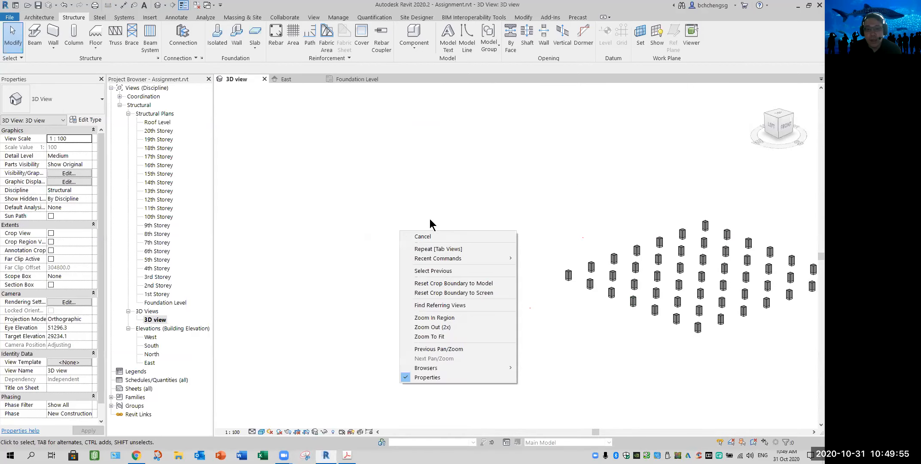
pyautogui.click(441, 336)
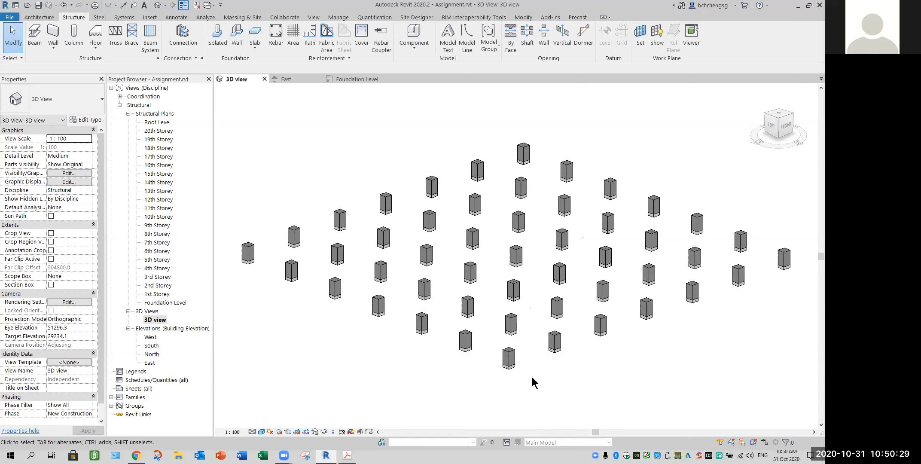
# Tile the open views and inspect the columns on their footings up close in the 3D view and the East elevation.
pyautogui.moveTo(544, 369); pyautogui.dragTo(545, 384, button='middle')
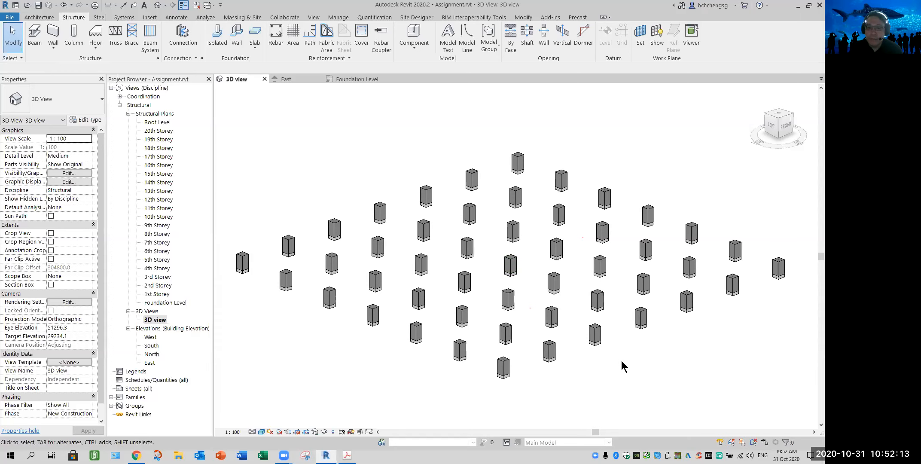
pyautogui.moveTo(622, 361); pyautogui.dragTo(595, 350, button='middle')
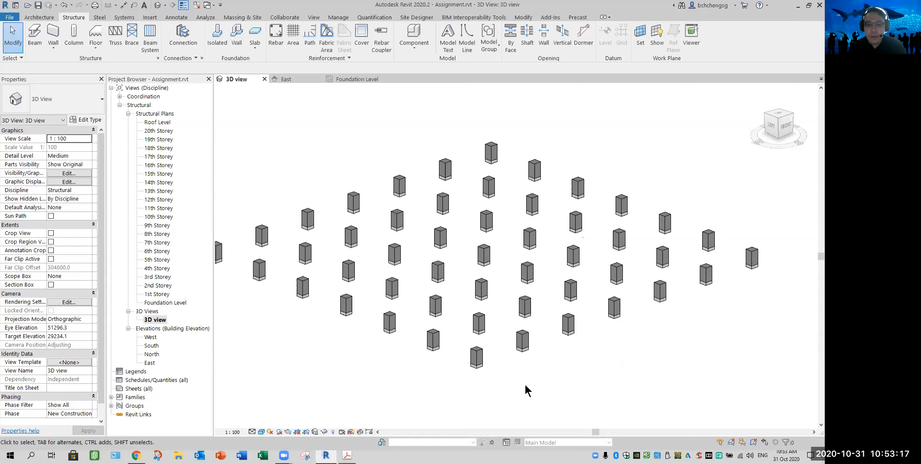
pyautogui.scroll(5, 508, 383)
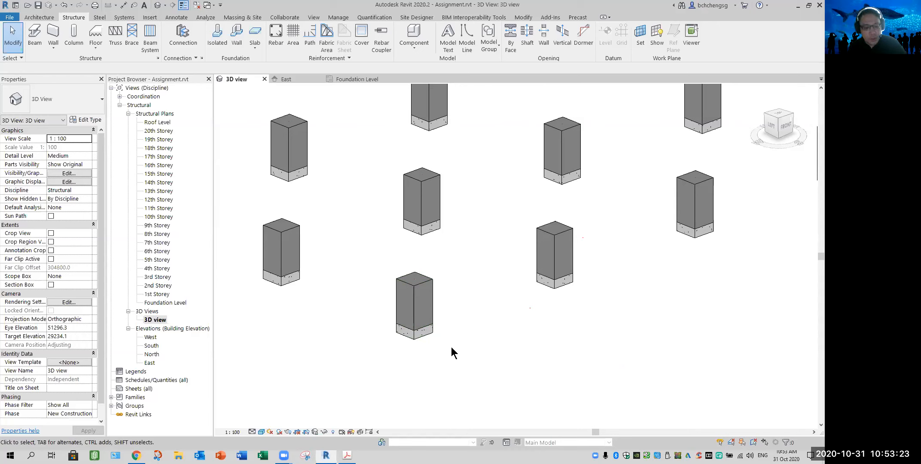
pyautogui.press('w')
pyautogui.press('t')
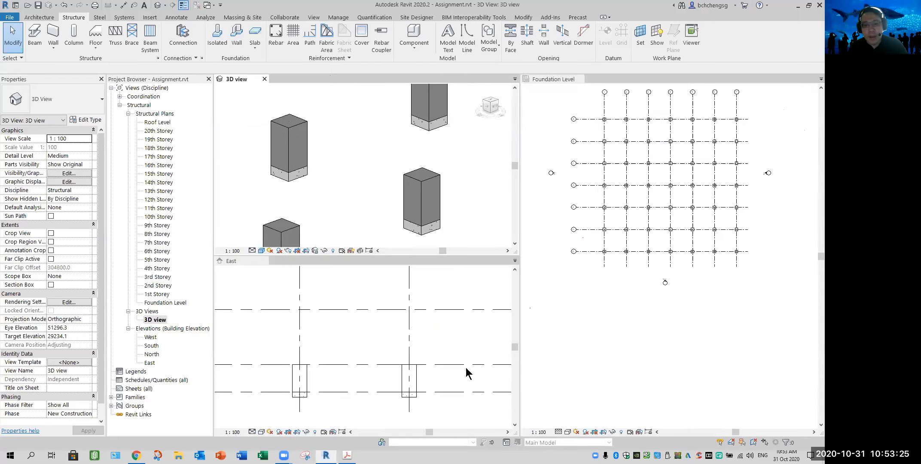
pyautogui.click(440, 326)
pyautogui.scroll(-4, 440, 325)
pyautogui.moveTo(445, 339); pyautogui.dragTo(358, 381, button='middle')
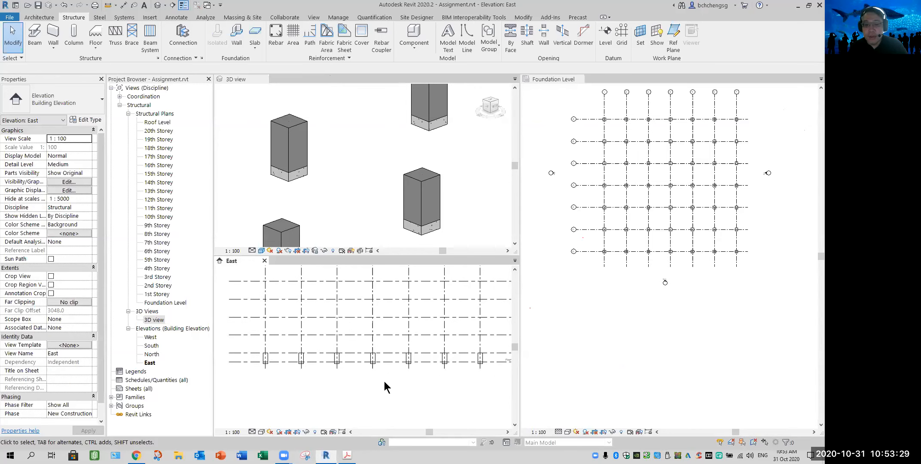
pyautogui.scroll(4, 249, 344)
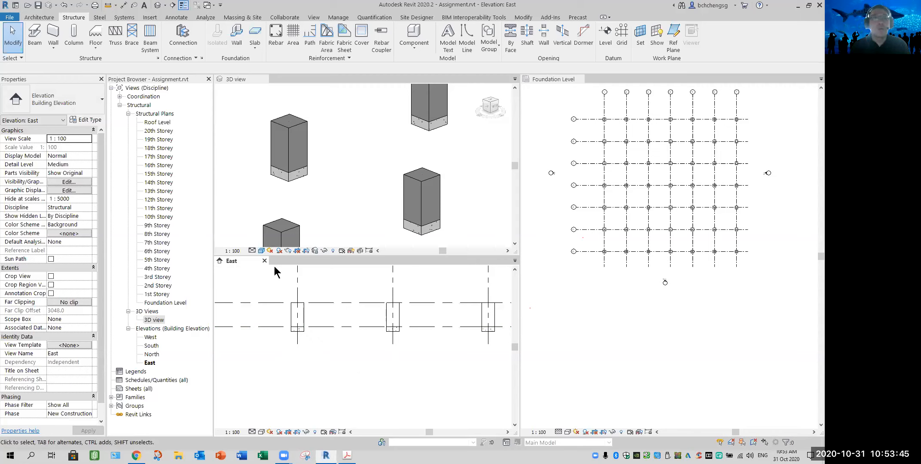
pyautogui.click(78, 43)
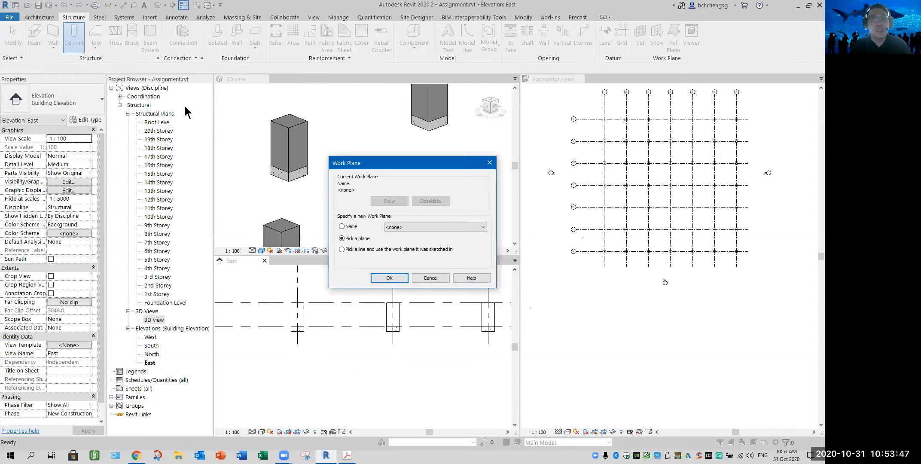
pyautogui.click(430, 278)
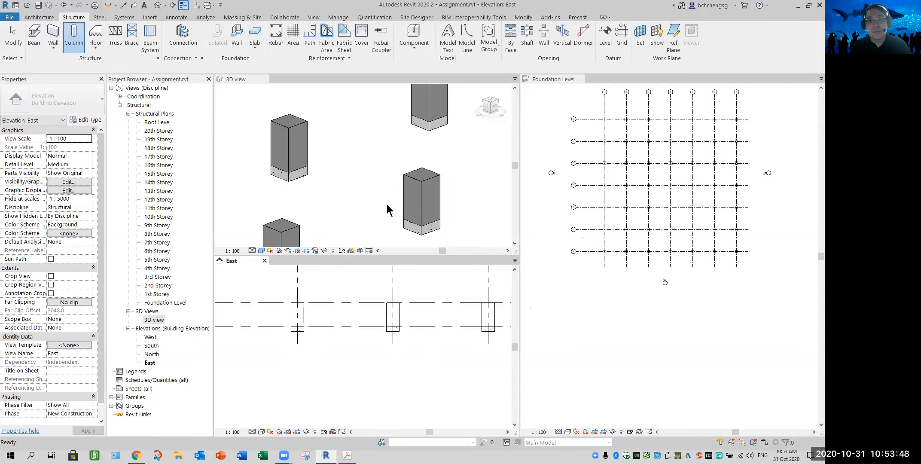
pyautogui.click(588, 322)
pyautogui.click(75, 42)
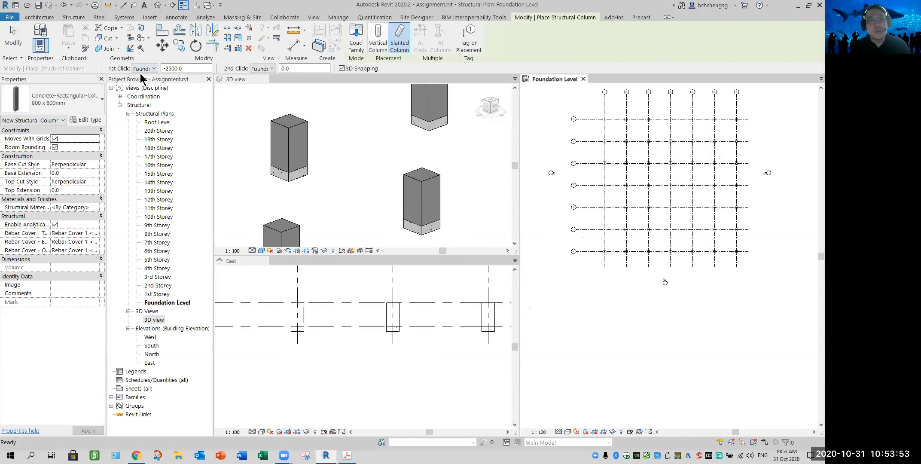
pyautogui.click(380, 43)
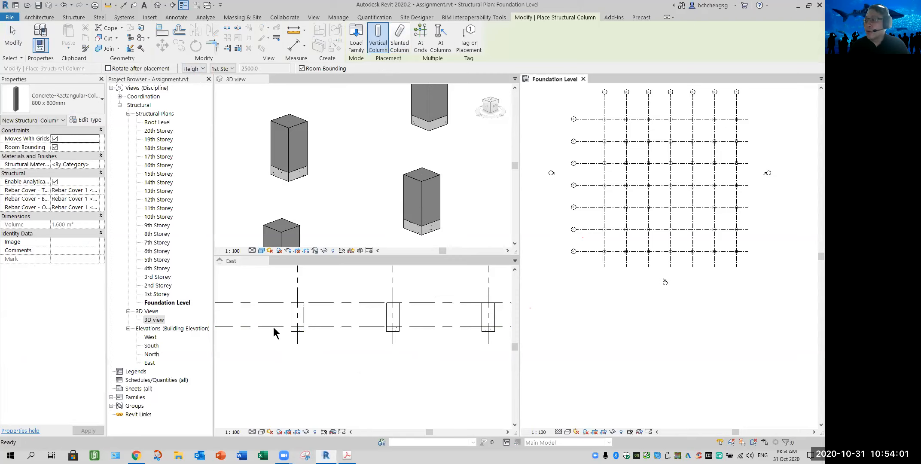
pyautogui.click(392, 371)
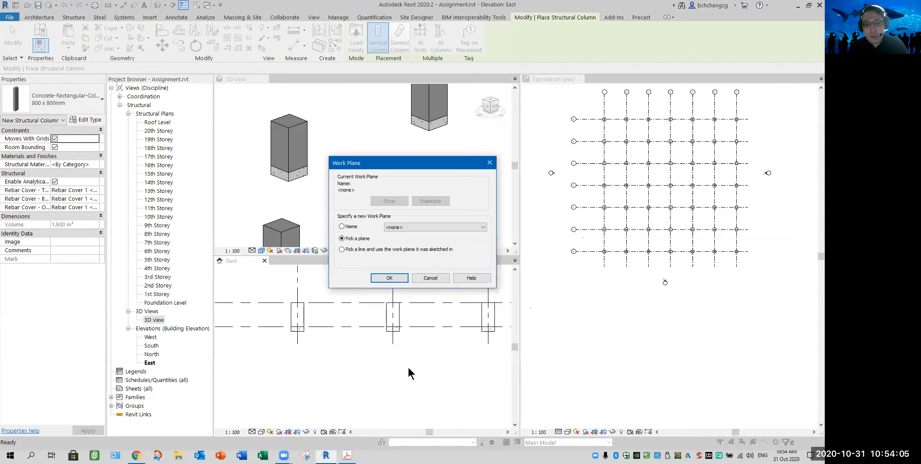
pyautogui.click(430, 277)
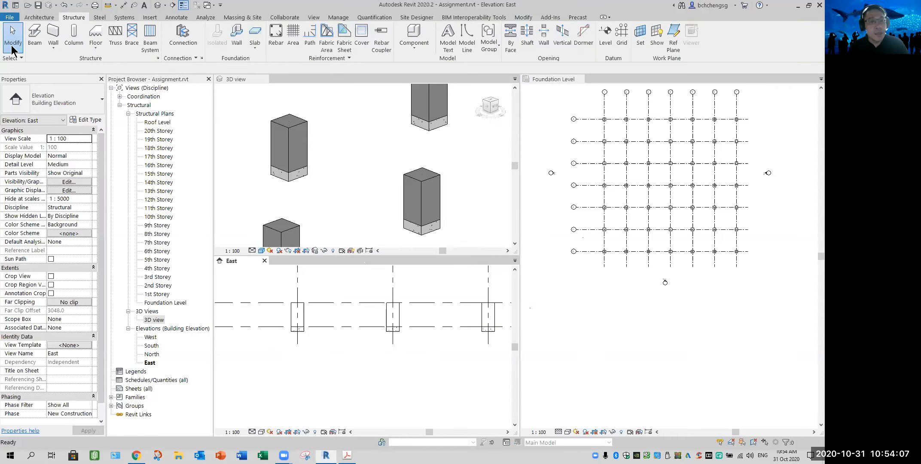
# Reframe the East elevation, the Foundation Level plan and the 3D view to show more of the column grid.
pyautogui.scroll(-3, 426, 366)
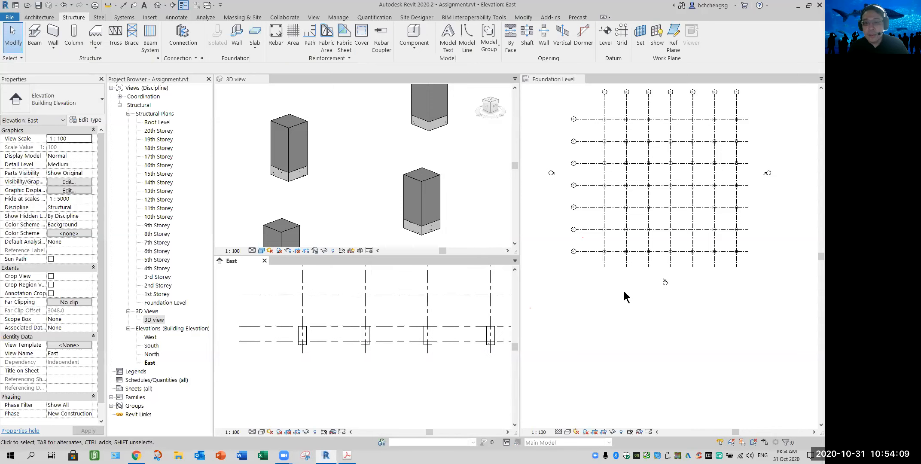
pyautogui.click(612, 297)
pyautogui.moveTo(611, 295); pyautogui.dragTo(605, 355, button='middle')
pyautogui.click(426, 379)
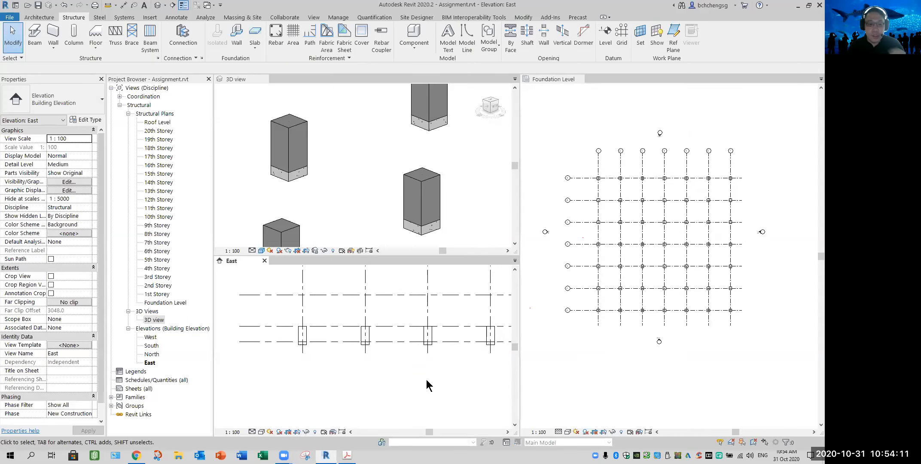
pyautogui.moveTo(426, 385); pyautogui.dragTo(383, 388, button='middle')
pyautogui.click(362, 174)
pyautogui.scroll(-5, 363, 178)
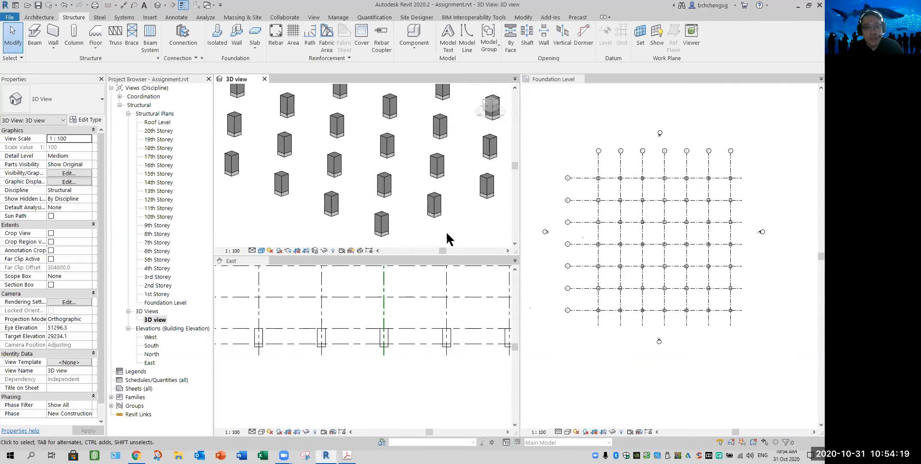
# Return to tabbed views with the 3D view in front and centre the column grid in it.
pyautogui.press('t')
pyautogui.press('w')
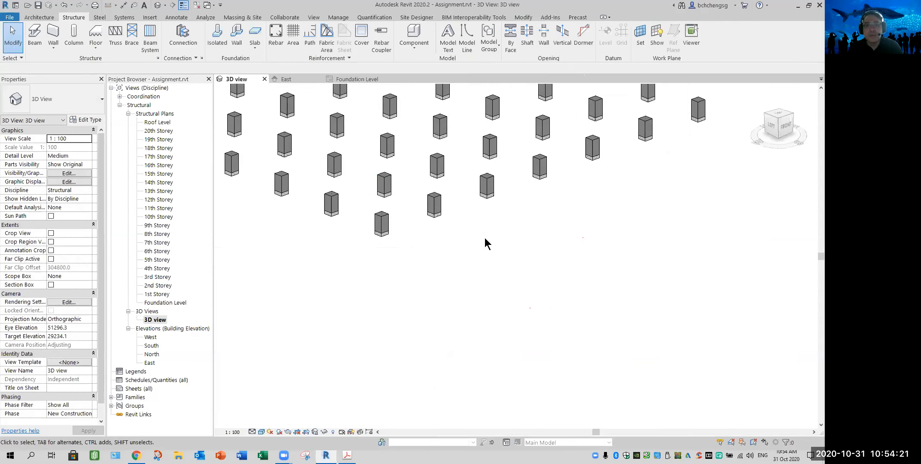
pyautogui.moveTo(529, 198); pyautogui.dragTo(617, 354, button='middle')
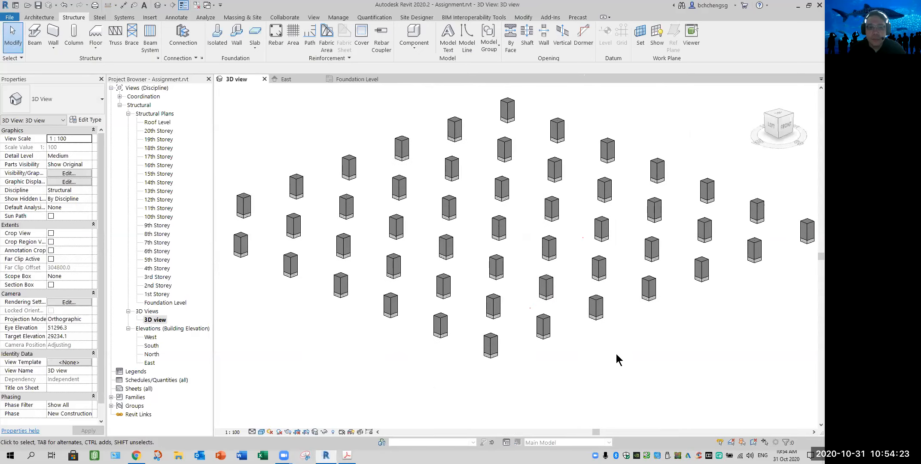
# Select all instances of the 800 x 800 x 300 rectangular footing visible in the 3D view, and clear the selection.
pyautogui.click(495, 365)
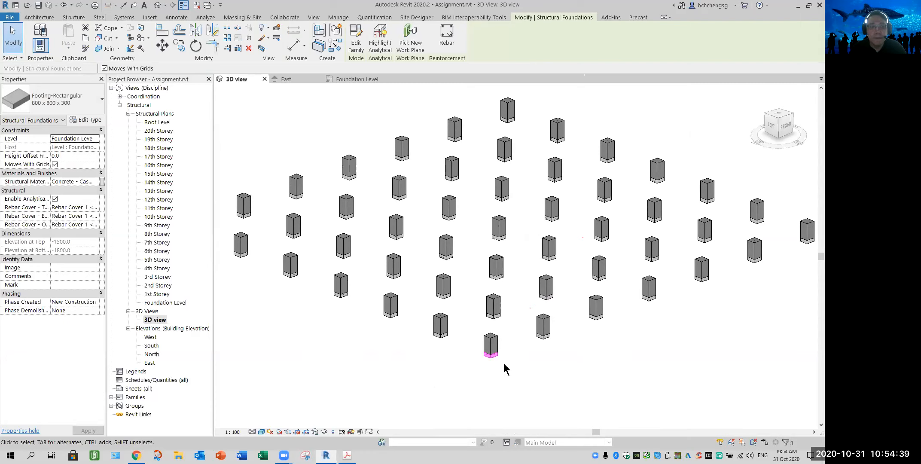
pyautogui.rightClick(527, 364)
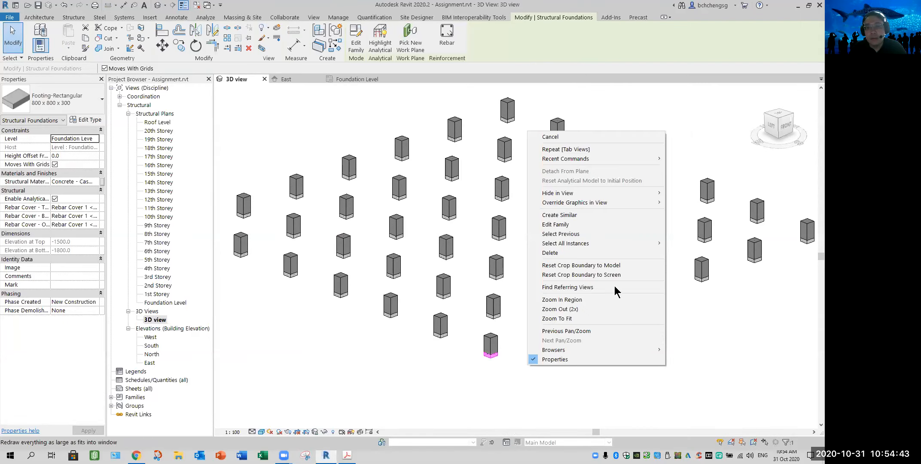
pyautogui.moveTo(628, 205)
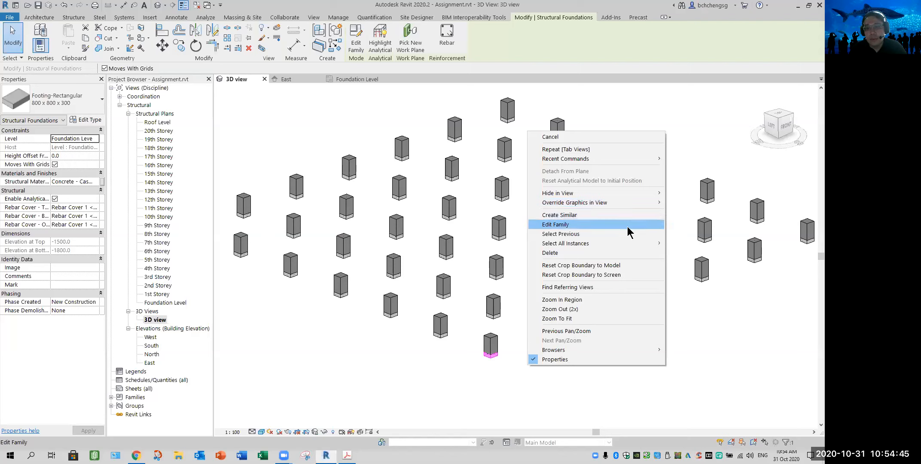
pyautogui.moveTo(626, 243)
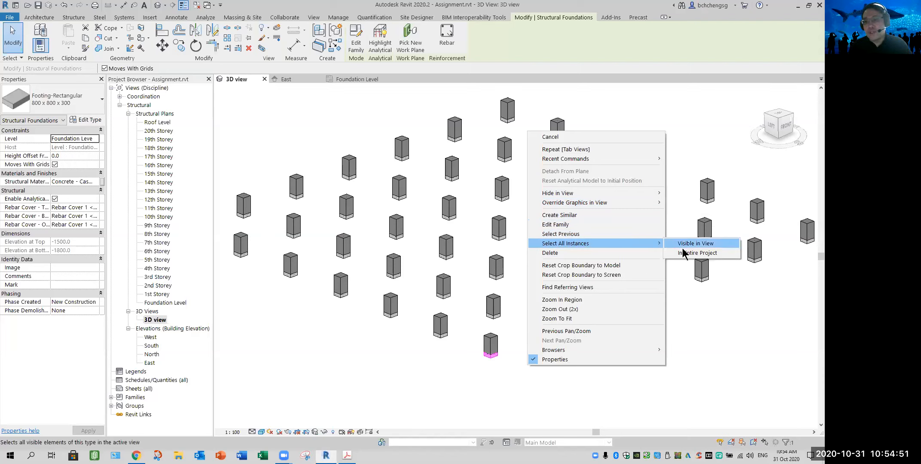
pyautogui.click(697, 244)
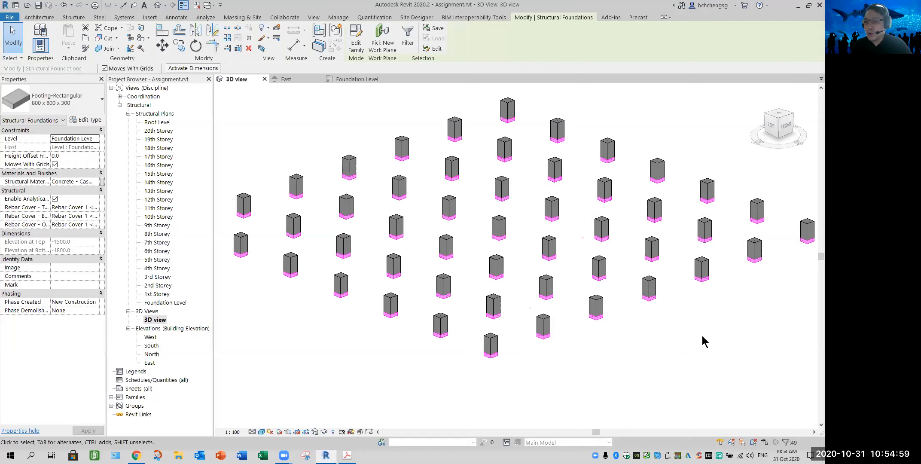
pyautogui.click(601, 375)
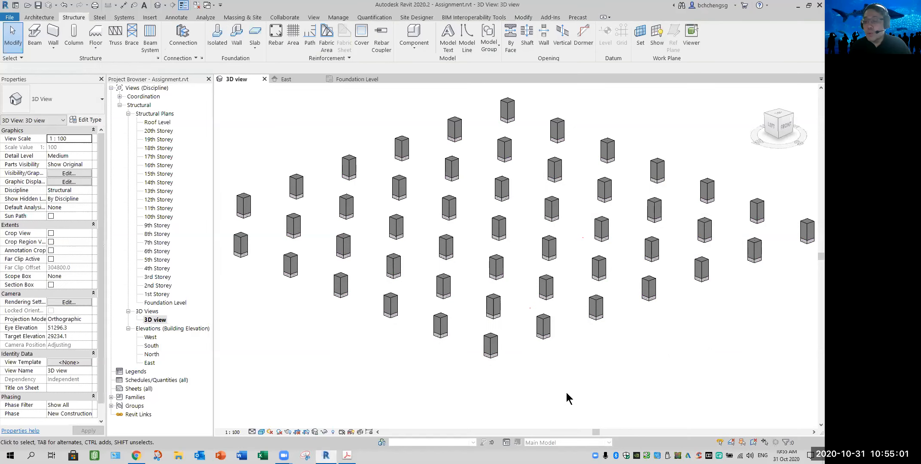
# Check the nearest footing's properties, and select all columns and footings of the grid together in the 3D view.
pyautogui.click(495, 363)
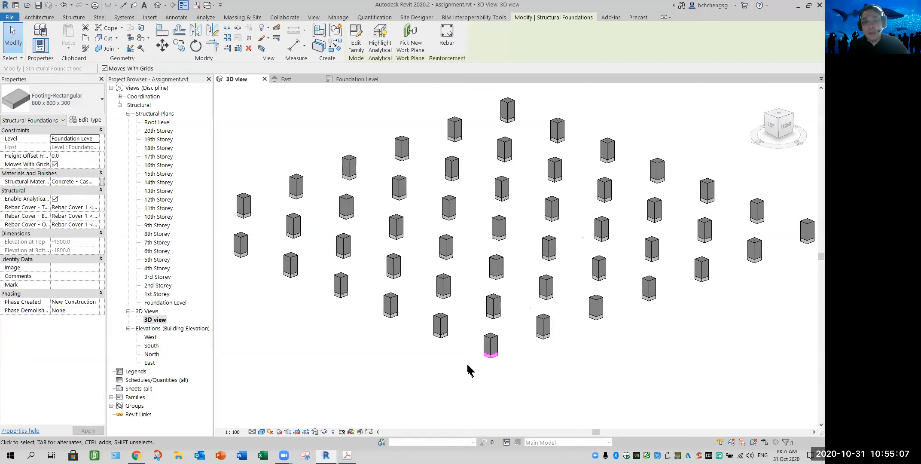
pyautogui.click(584, 379)
pyautogui.scroll(-2, 583, 380)
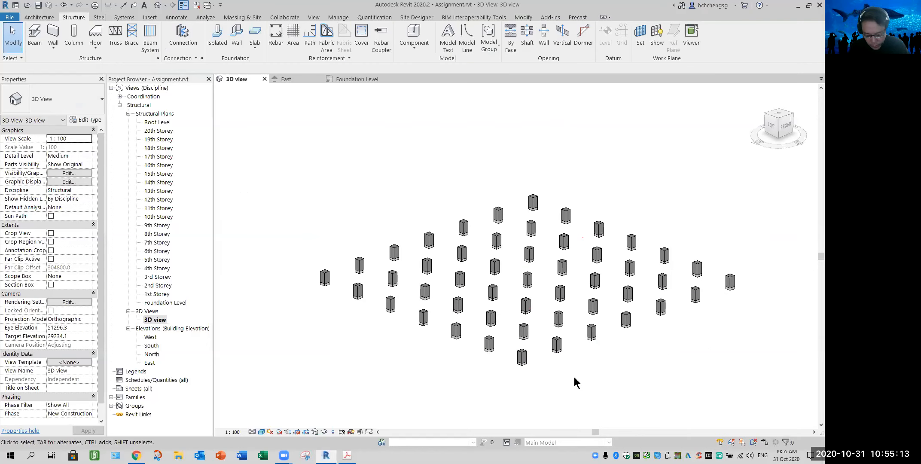
pyautogui.keyDown('shift'); pyautogui.moveTo(558, 398); pyautogui.dragTo(560, 327, button='middle'); pyautogui.keyUp('shift')
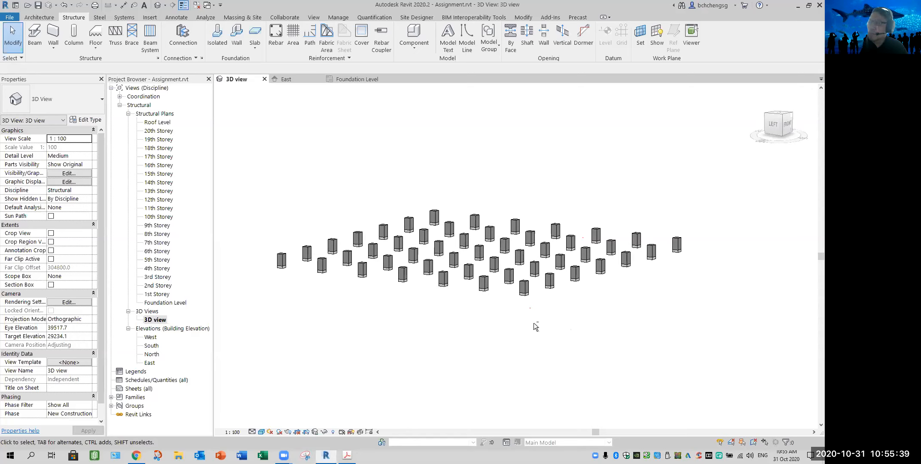
pyautogui.keyDown('shift'); pyautogui.moveTo(534, 327); pyautogui.dragTo(493, 296, button='middle'); pyautogui.keyUp('shift')
pyautogui.moveTo(732, 320); pyautogui.dragTo(378, 344)
pyautogui.moveTo(247, 260); pyautogui.dragTo(714, 311)
pyautogui.keyDown('shift'); pyautogui.moveTo(546, 352); pyautogui.dragTo(548, 377, button='middle'); pyautogui.keyUp('shift')
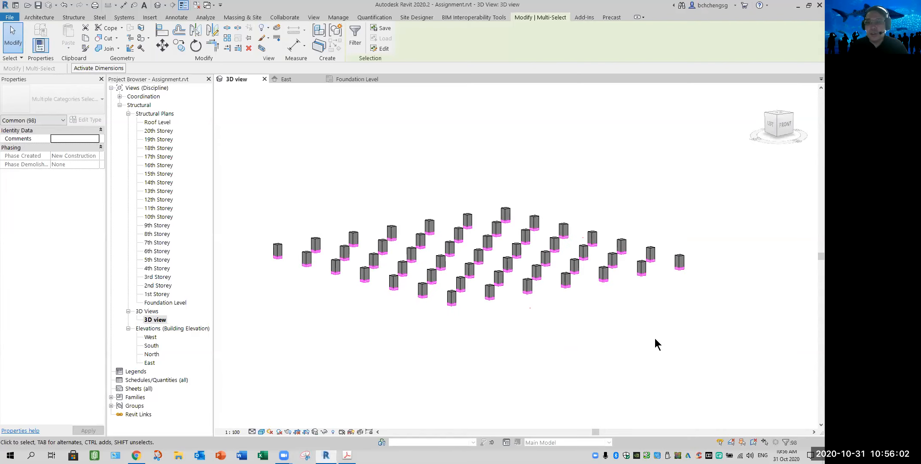
# Examine the selected column and footing grid in the 3D view from level and isometric corner angles, and clear the selection.
pyautogui.click(776, 126)
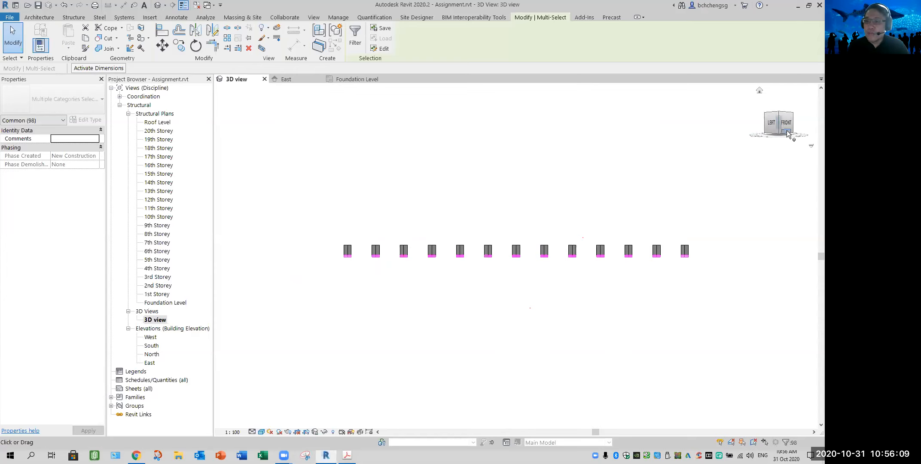
pyautogui.click(779, 115)
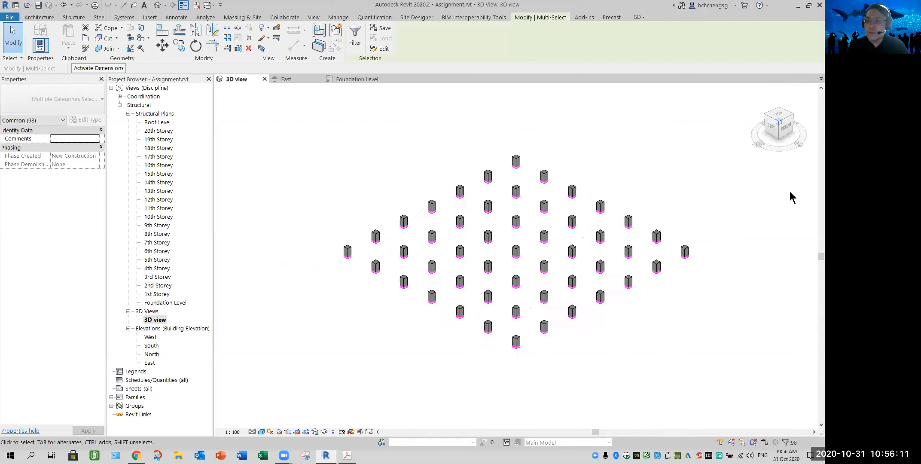
pyautogui.click(793, 122)
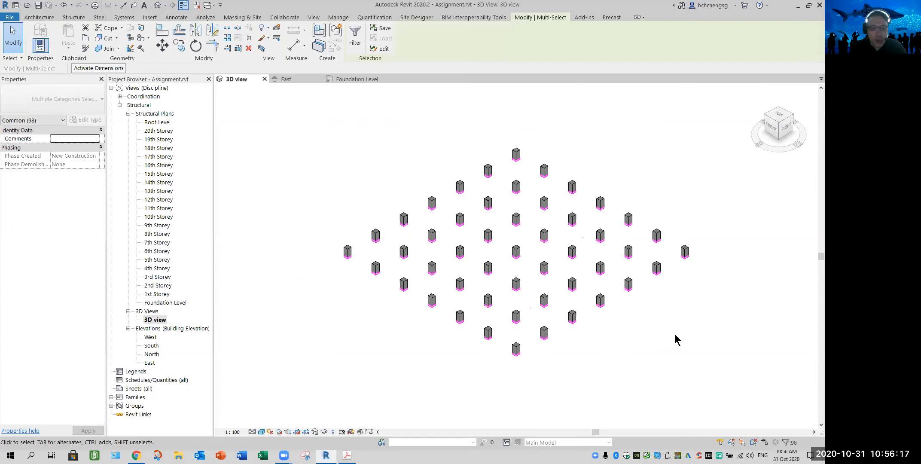
pyautogui.keyDown('shift'); pyautogui.moveTo(571, 364); pyautogui.dragTo(501, 332, button='middle'); pyautogui.keyUp('shift')
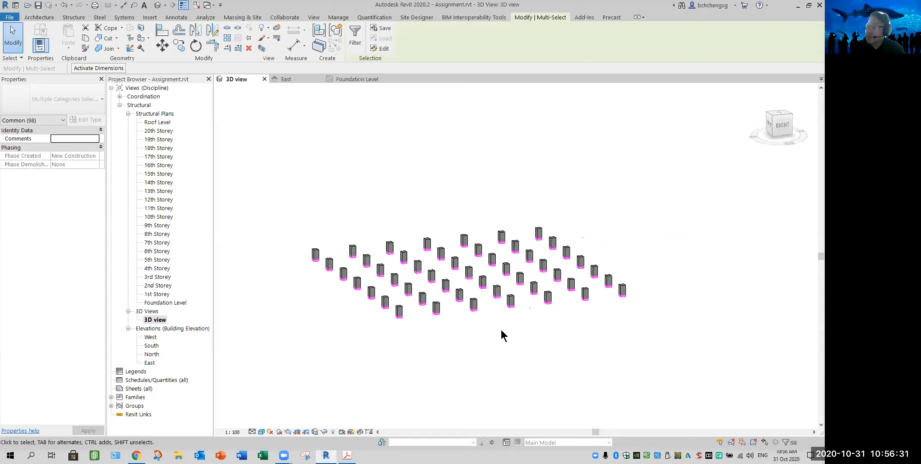
pyautogui.keyDown('shift'); pyautogui.moveTo(454, 344); pyautogui.dragTo(537, 361, button='middle'); pyautogui.keyUp('shift')
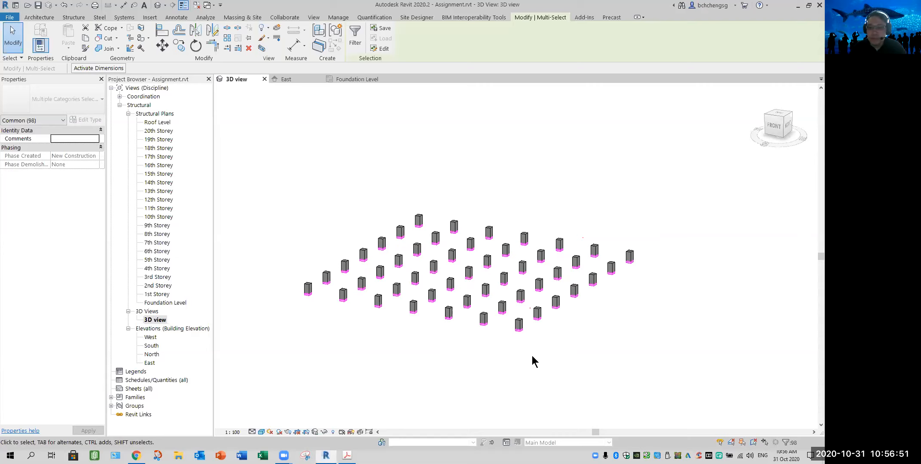
pyautogui.moveTo(516, 356); pyautogui.dragTo(453, 361, button='middle')
pyautogui.press('Escape')
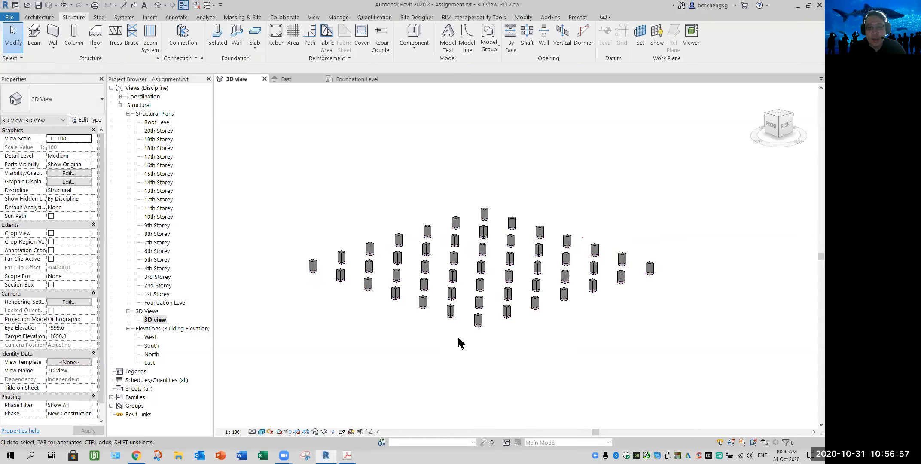
# Rename the nearest column's rectangular footing type as 1800 x 1800 x 300.
pyautogui.scroll(8, 458, 338)
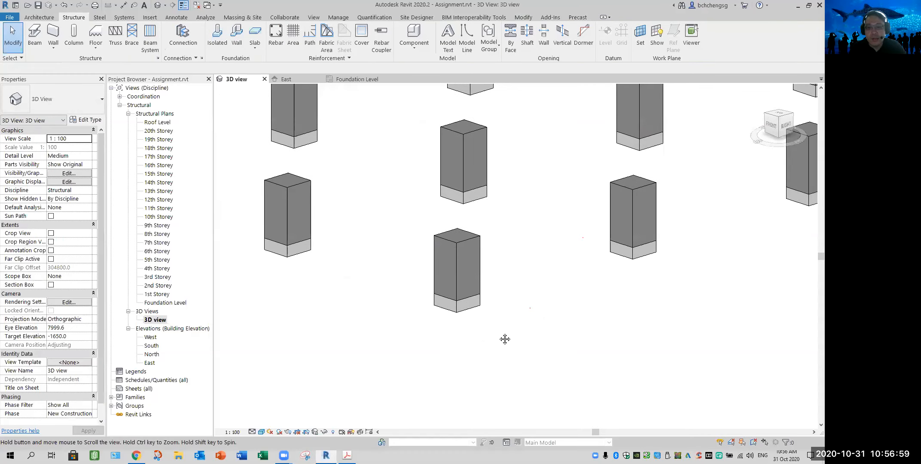
pyautogui.click(454, 310)
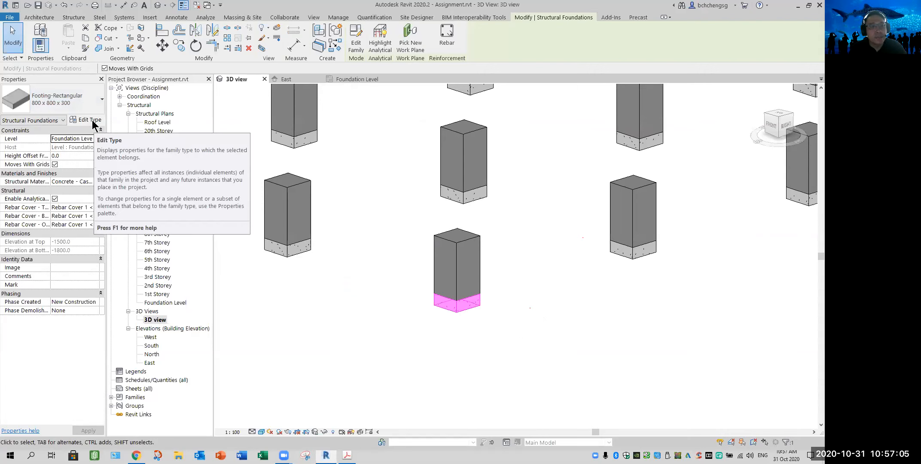
pyautogui.click(88, 103)
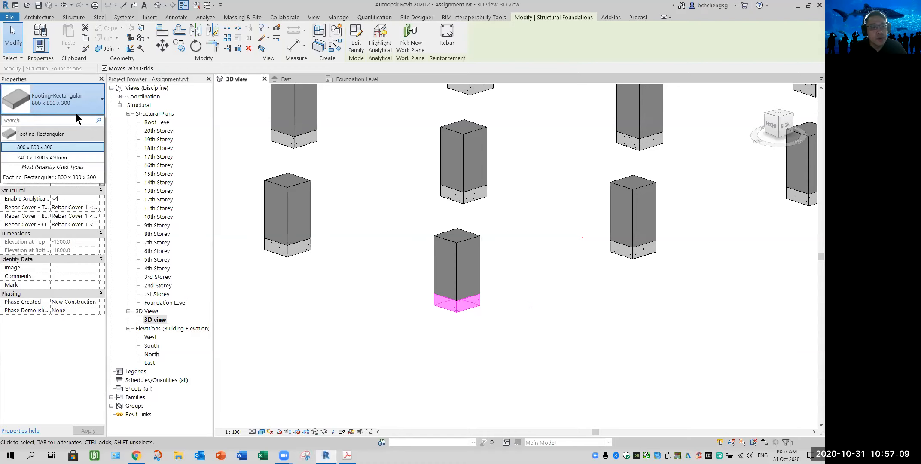
pyautogui.click(84, 103)
pyautogui.click(85, 120)
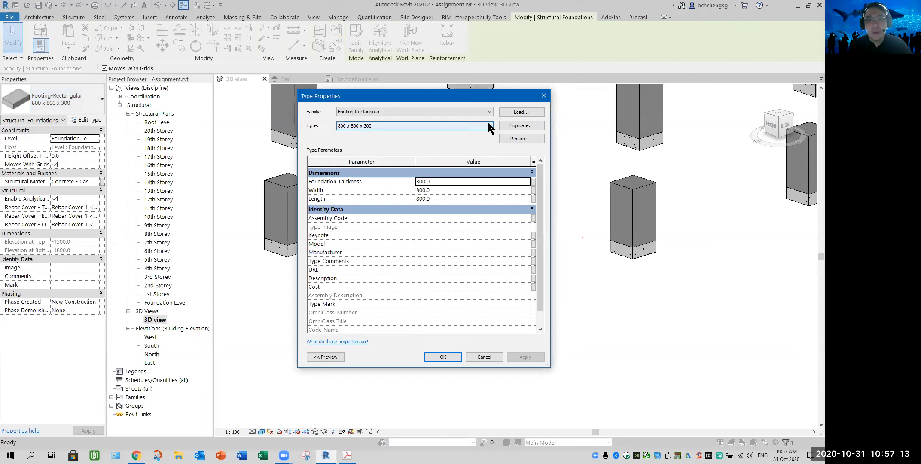
pyautogui.click(488, 124)
pyautogui.click(489, 125)
pyautogui.click(514, 137)
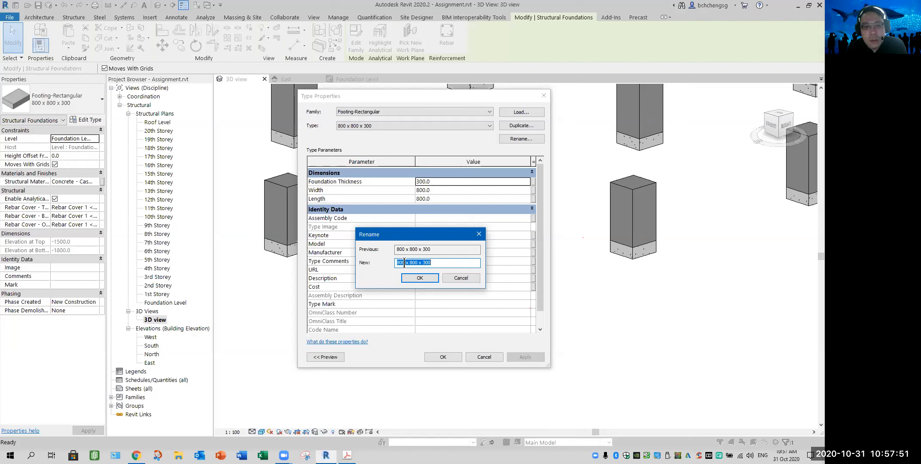
pyautogui.moveTo(404, 263); pyautogui.dragTo(389, 265)
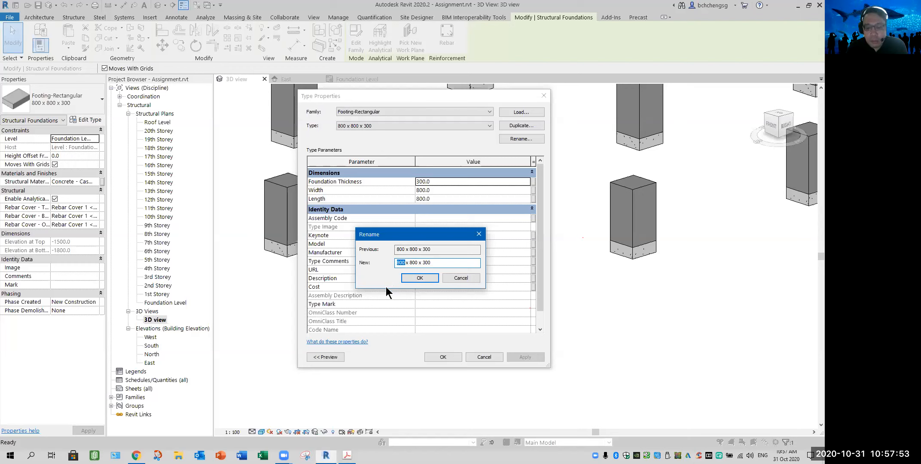
pyautogui.click(412, 263)
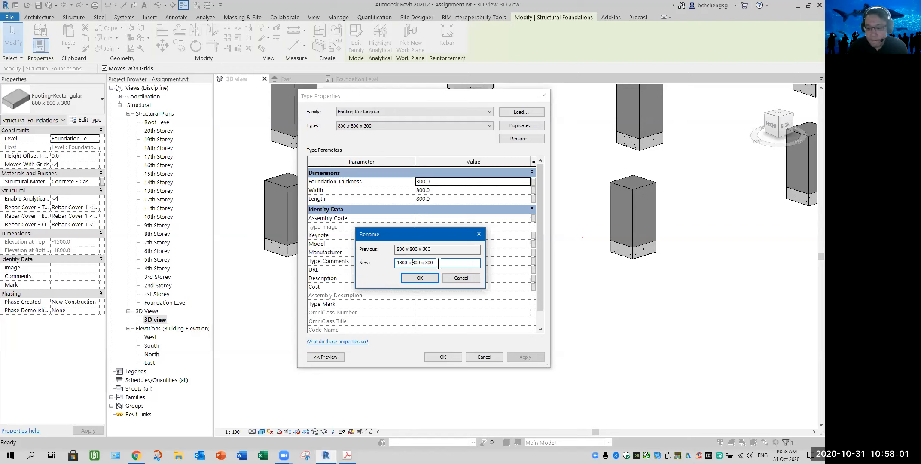
pyautogui.click(419, 277)
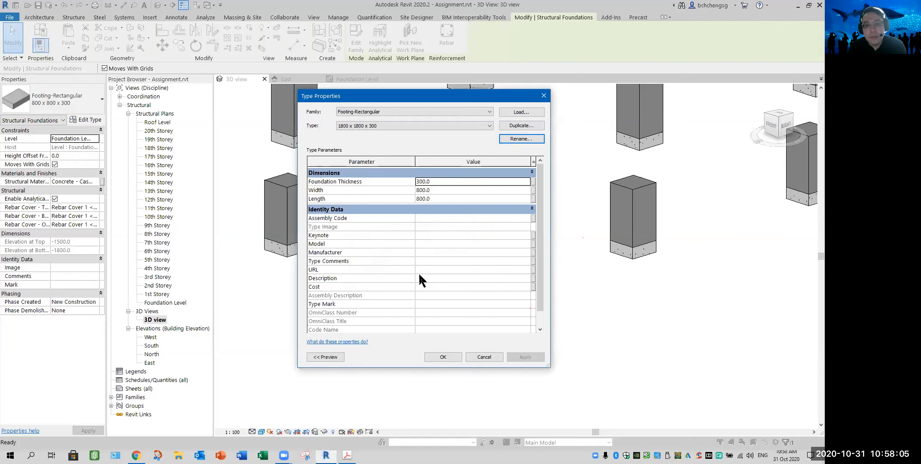
# Set the footing type's width and length to 1800, apply the change, and clear the selection.
pyautogui.click(438, 192)
pyautogui.write('1800')
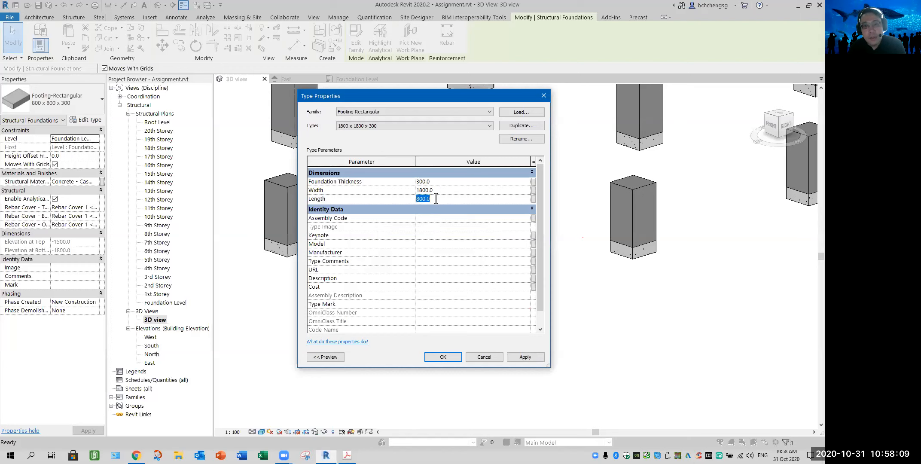
pyautogui.write('1')
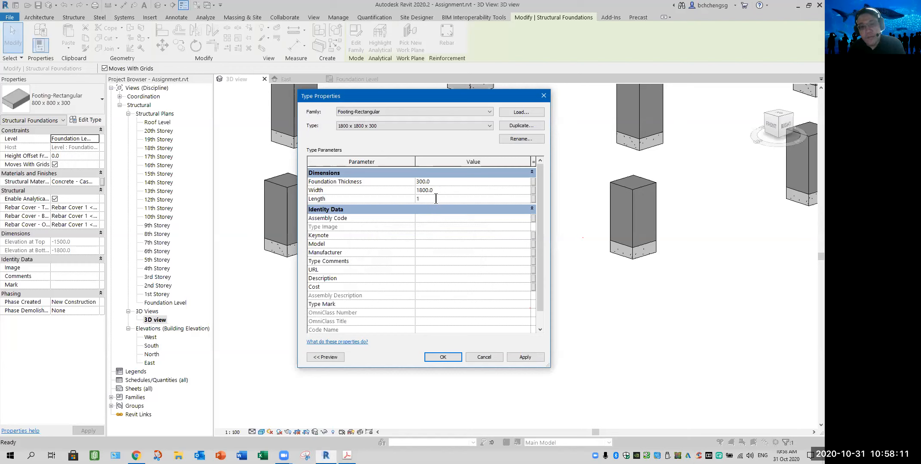
pyautogui.write('800')
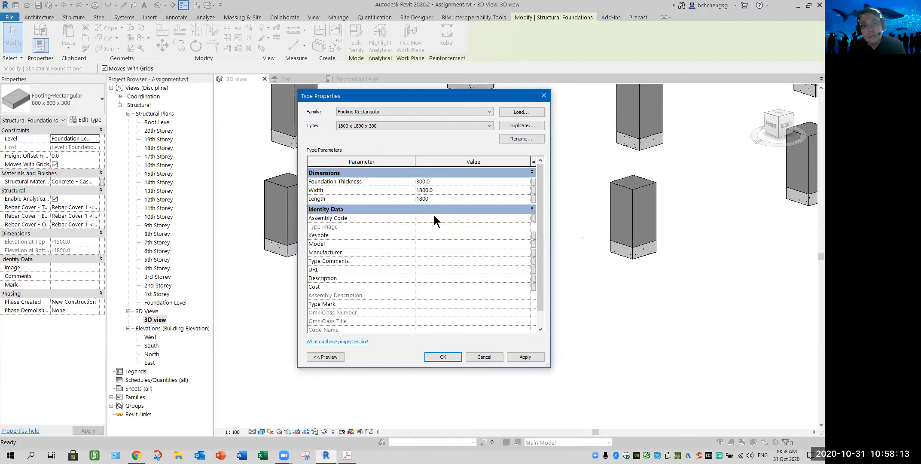
pyautogui.click(524, 357)
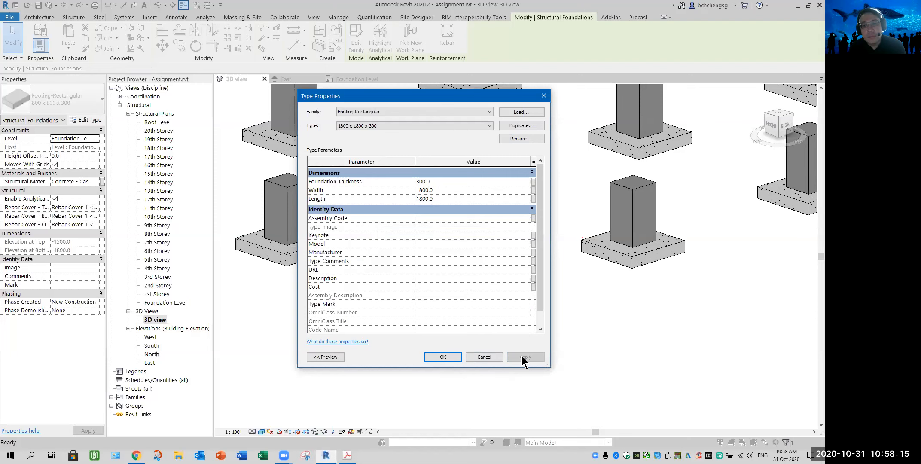
pyautogui.click(449, 357)
pyautogui.click(503, 349)
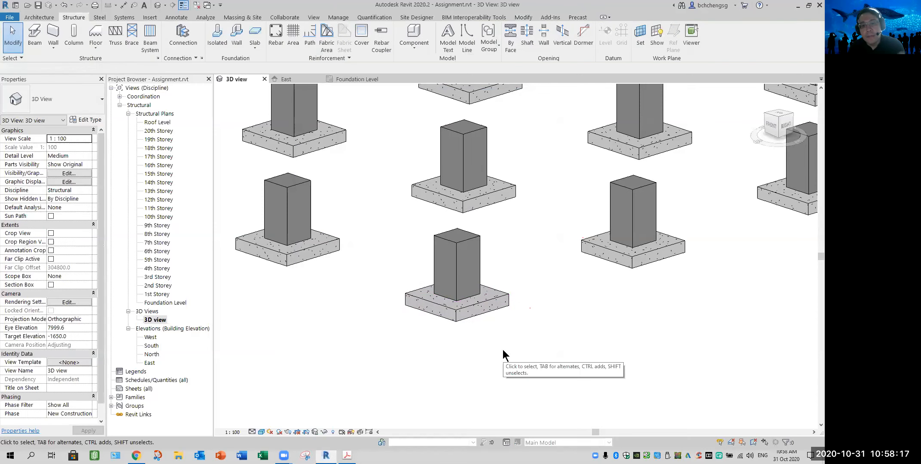
# Inspect the widened footings beneath the columns up close and from several angles in the 3D view.
pyautogui.scroll(-3, 566, 311)
pyautogui.scroll(2, 535, 382)
pyautogui.moveTo(502, 358); pyautogui.dragTo(549, 269, button='middle')
pyautogui.keyDown('shift'); pyautogui.moveTo(482, 298); pyautogui.dragTo(491, 318, button='middle'); pyautogui.keyUp('shift')
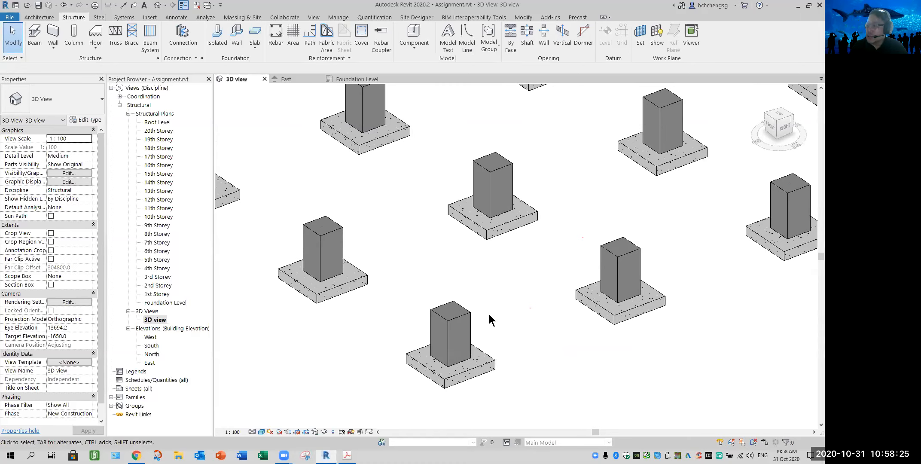
pyautogui.scroll(4, 429, 388)
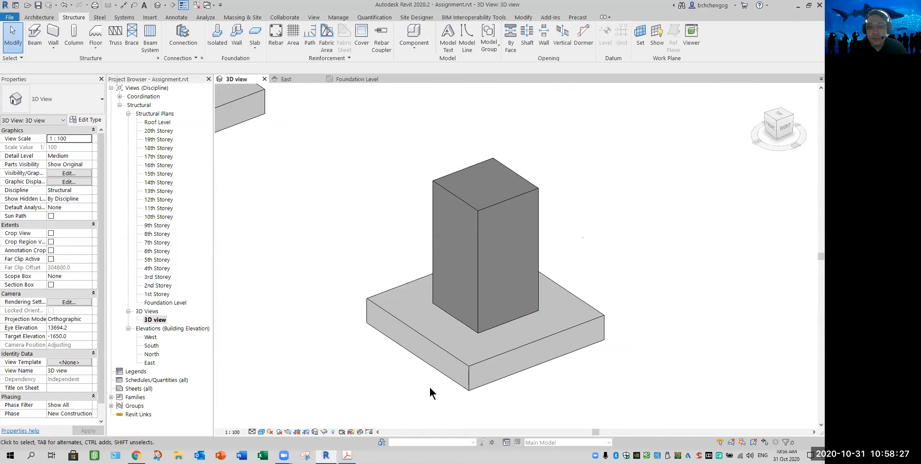
pyautogui.scroll(-4, 463, 382)
pyautogui.keyDown('shift'); pyautogui.moveTo(510, 396); pyautogui.dragTo(518, 377, button='middle'); pyautogui.keyUp('shift')
pyautogui.keyDown('shift'); pyautogui.moveTo(477, 303); pyautogui.dragTo(464, 361, button='middle'); pyautogui.keyUp('shift')
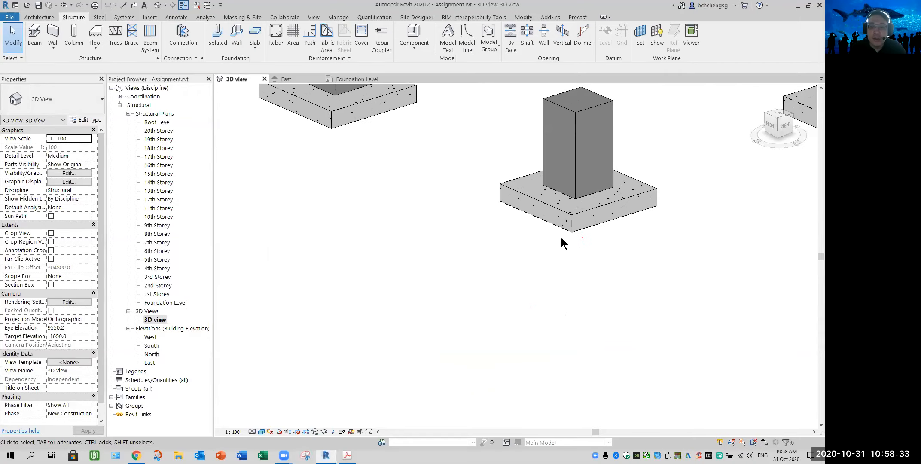
# Select the nearest column's footing to check its properties, view it within the whole grid, and clear the selection.
pyautogui.click(570, 230)
pyautogui.keyDown('shift'); pyautogui.moveTo(526, 336); pyautogui.dragTo(545, 317, button='middle'); pyautogui.keyUp('shift')
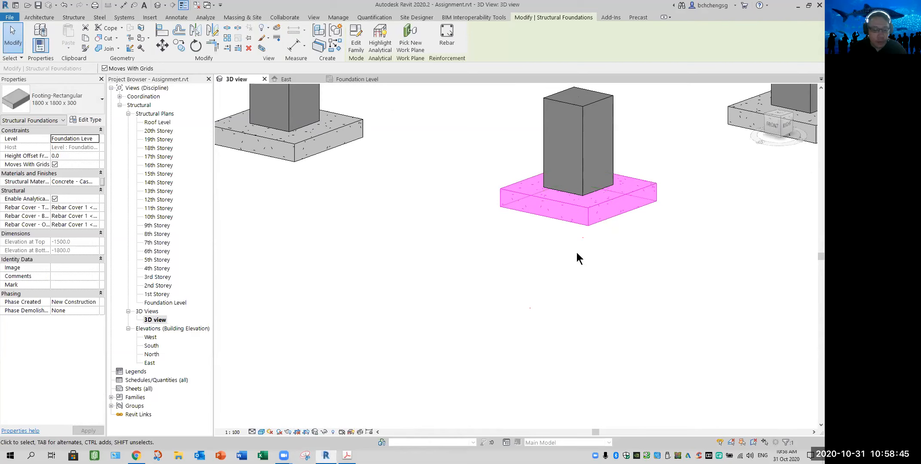
pyautogui.keyDown('shift'); pyautogui.moveTo(611, 294); pyautogui.dragTo(531, 350, button='middle'); pyautogui.keyUp('shift')
pyautogui.scroll(-3, 554, 298)
pyautogui.scroll(-4, 567, 307)
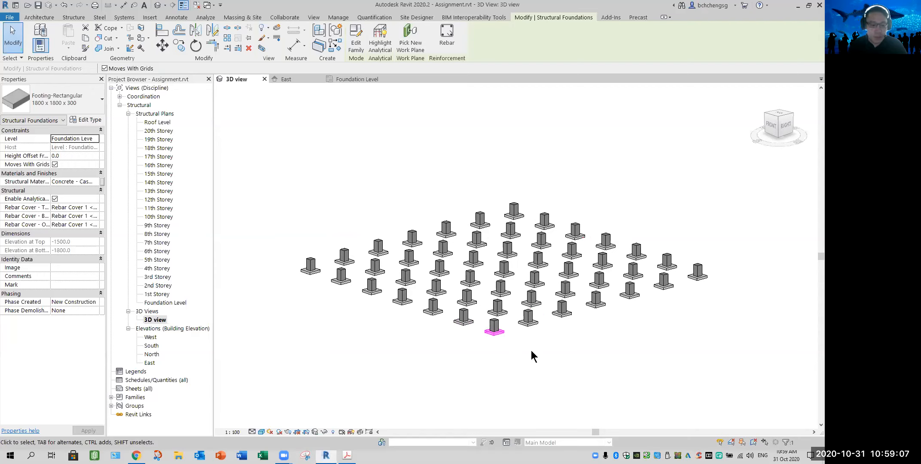
pyautogui.keyDown('shift'); pyautogui.moveTo(484, 368); pyautogui.dragTo(513, 359, button='middle'); pyautogui.keyUp('shift')
pyautogui.click(511, 350)
pyautogui.scroll(5, 487, 333)
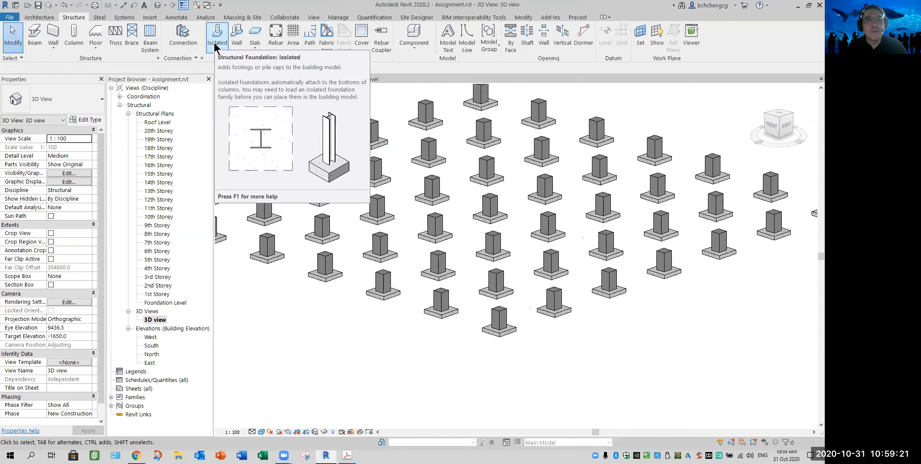
# Load the Pile Cap-4 Pile family from the library's Structural Foundations folder, viewing the files as large icons.
pyautogui.click(150, 18)
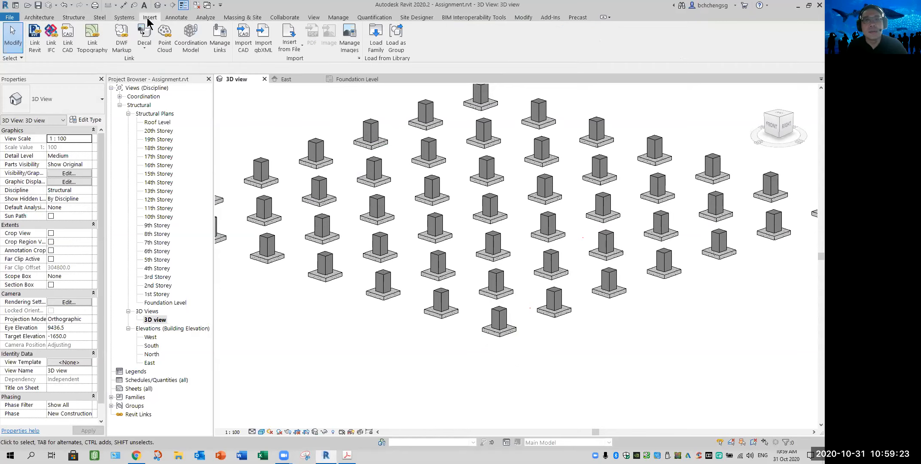
pyautogui.click(373, 41)
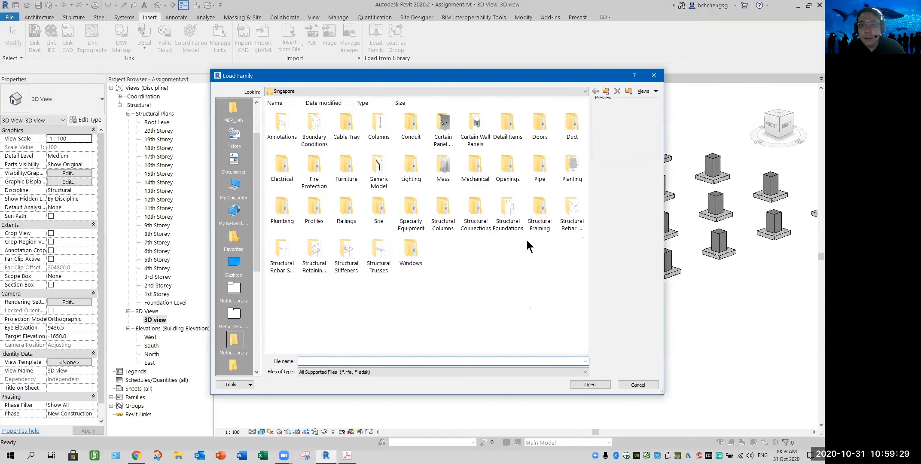
pyautogui.doubleClick(509, 209)
pyautogui.rightClick(410, 226)
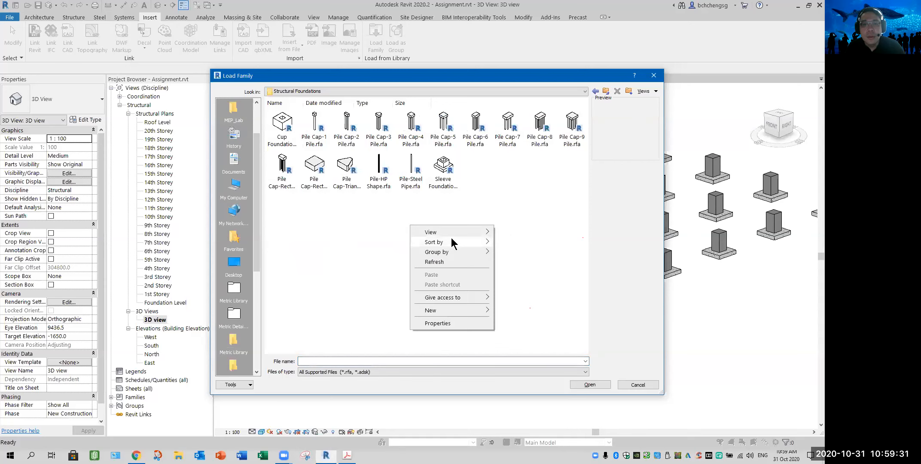
pyautogui.moveTo(452, 234)
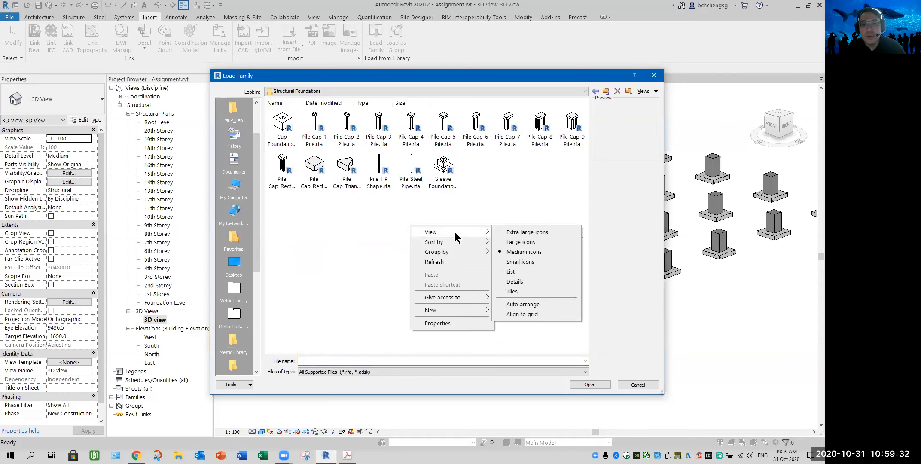
pyautogui.click(519, 242)
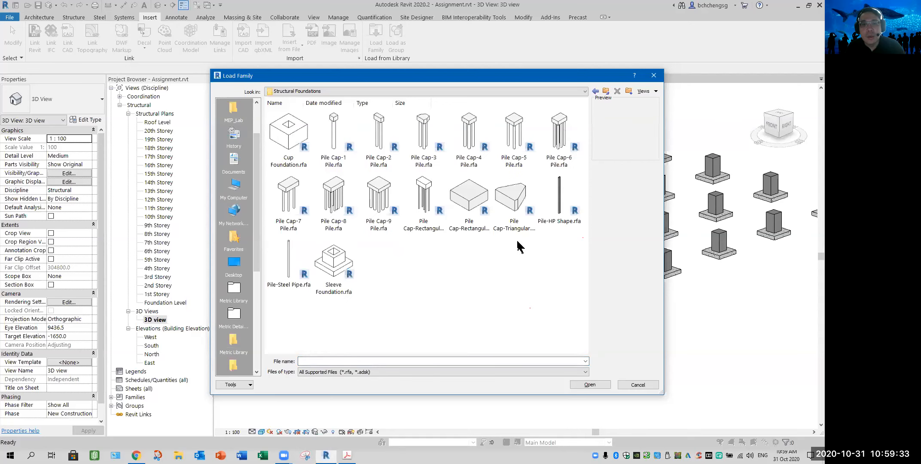
pyautogui.click(470, 138)
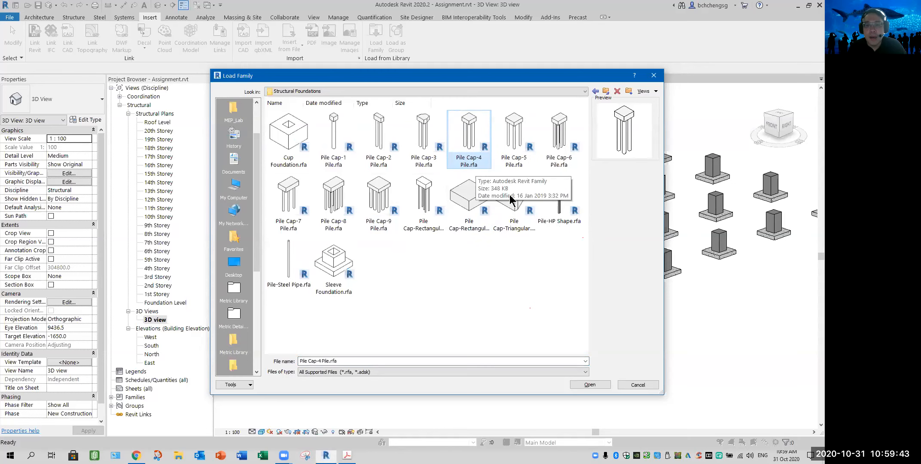
pyautogui.click(590, 385)
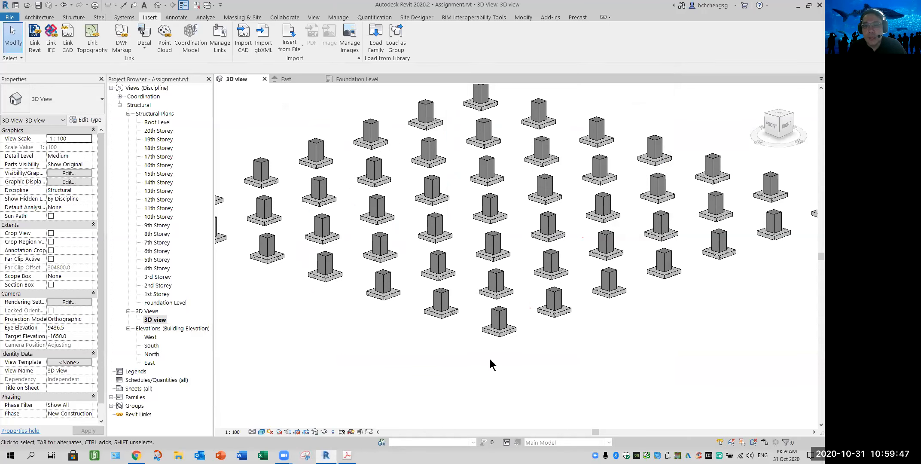
# Tile the 3D view, East elevation and Foundation Level plan, and frame the columns and footings in each.
pyautogui.press('w')
pyautogui.press('t')
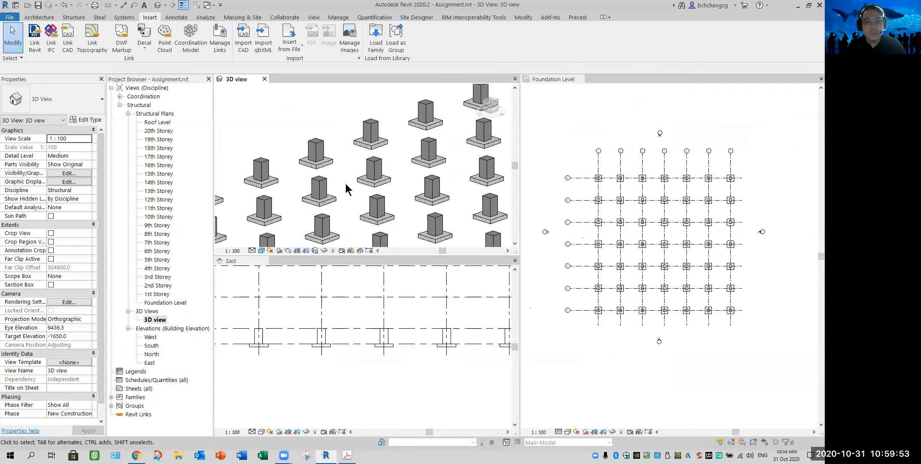
pyautogui.scroll(-4, 347, 190)
pyautogui.click(373, 363)
pyautogui.scroll(-4, 372, 361)
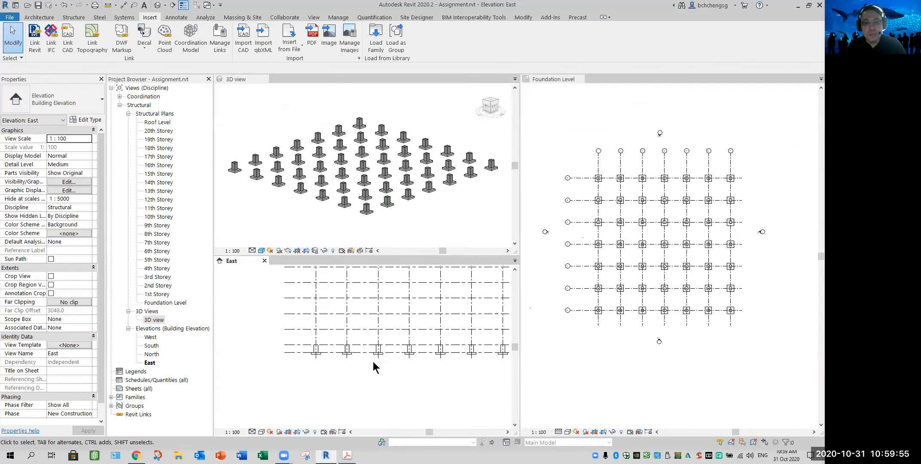
pyautogui.click(640, 366)
pyautogui.scroll(3, 649, 259)
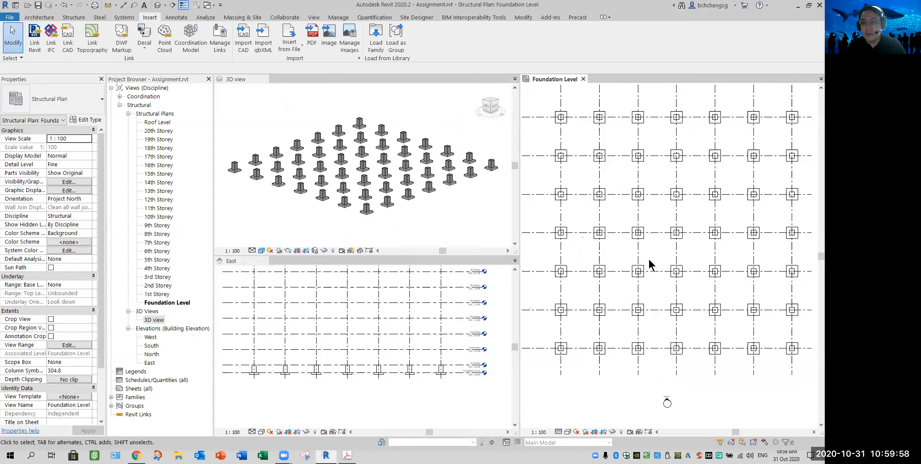
# Select the four inner columns' footings in the Foundation Level plan, filter out the columns, and change the type to Pile Cap-4 Pile 2000 x 2000 x 900mm.
pyautogui.click(653, 289)
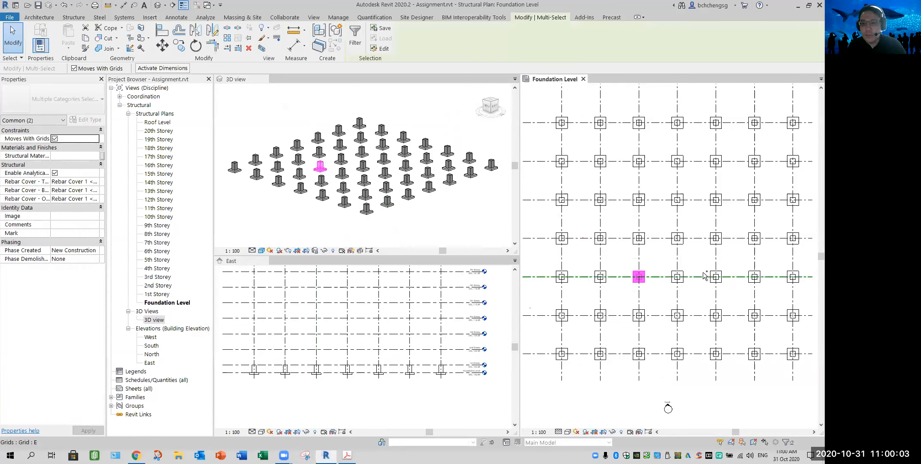
pyautogui.keyDown('ctrl'); pyautogui.click(716, 278); pyautogui.keyUp('ctrl')
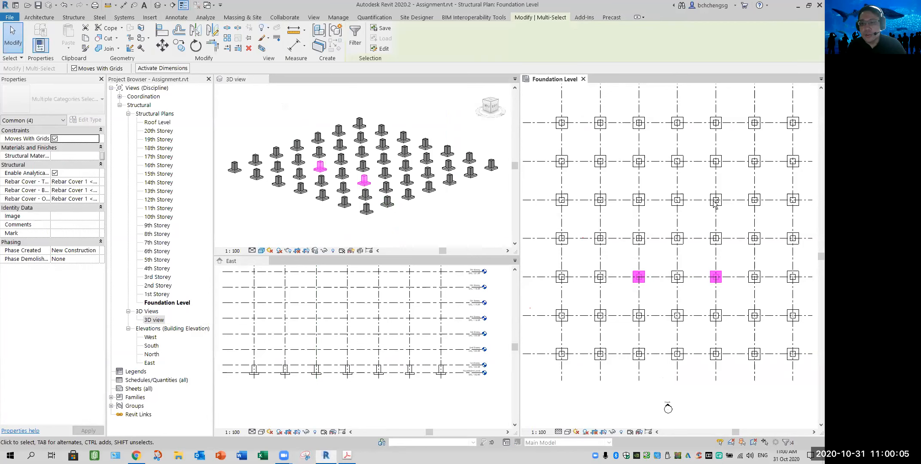
pyautogui.keyDown('ctrl'); pyautogui.click(716, 202); pyautogui.keyUp('ctrl')
pyautogui.keyDown('ctrl'); pyautogui.click(651, 215); pyautogui.keyUp('ctrl')
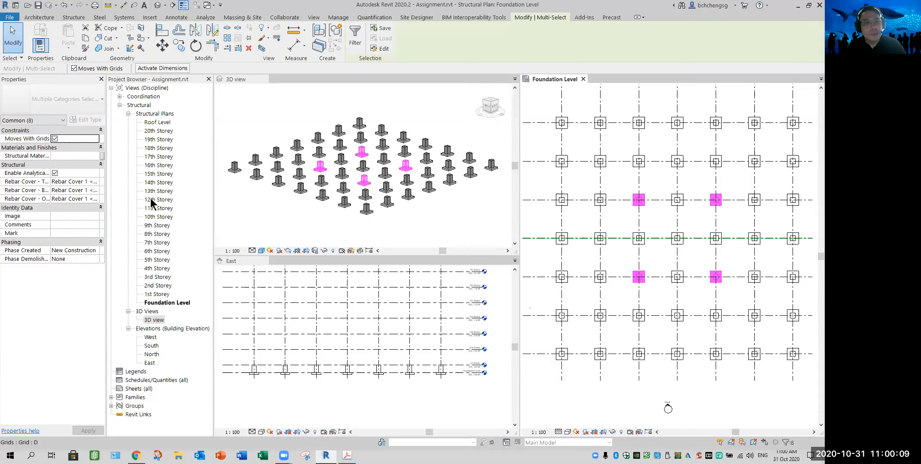
pyautogui.click(355, 43)
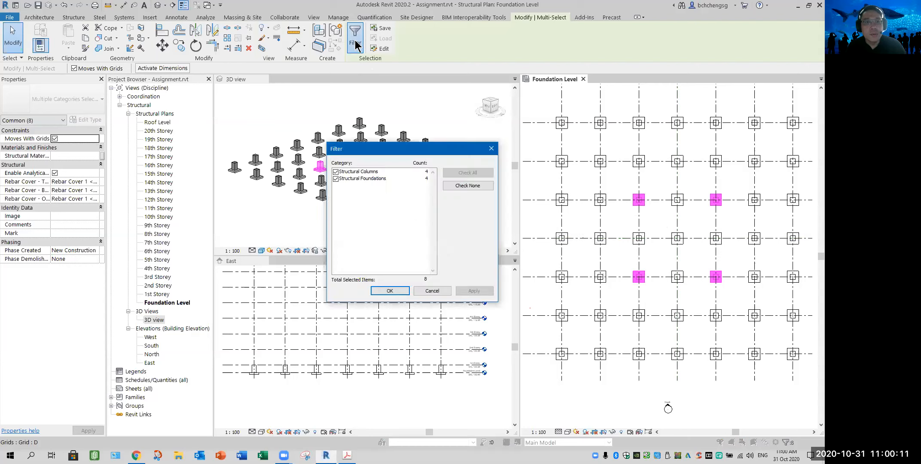
pyautogui.click(335, 172)
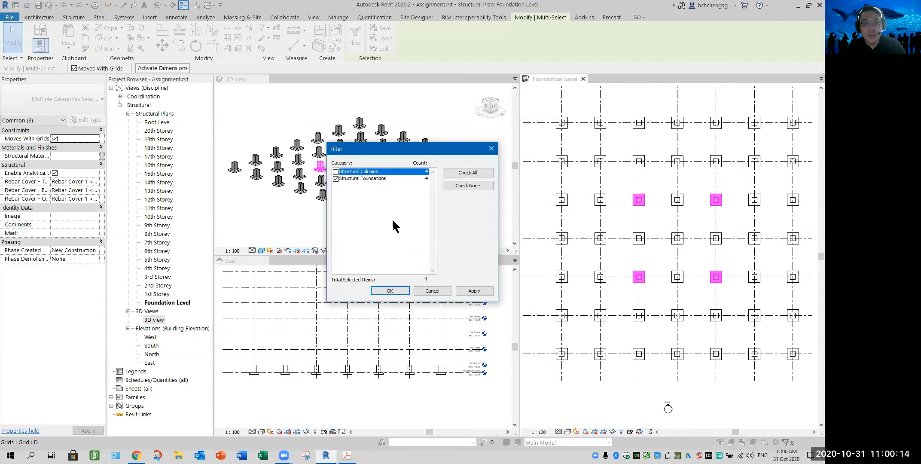
pyautogui.click(389, 291)
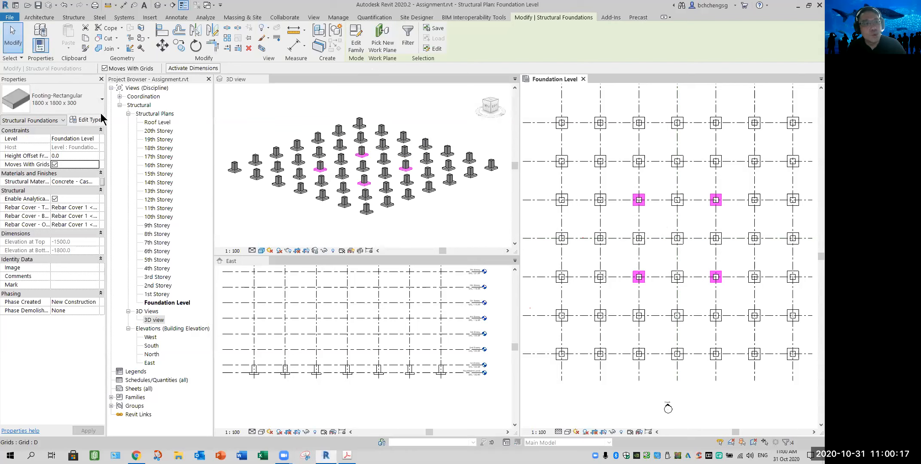
pyautogui.click(90, 105)
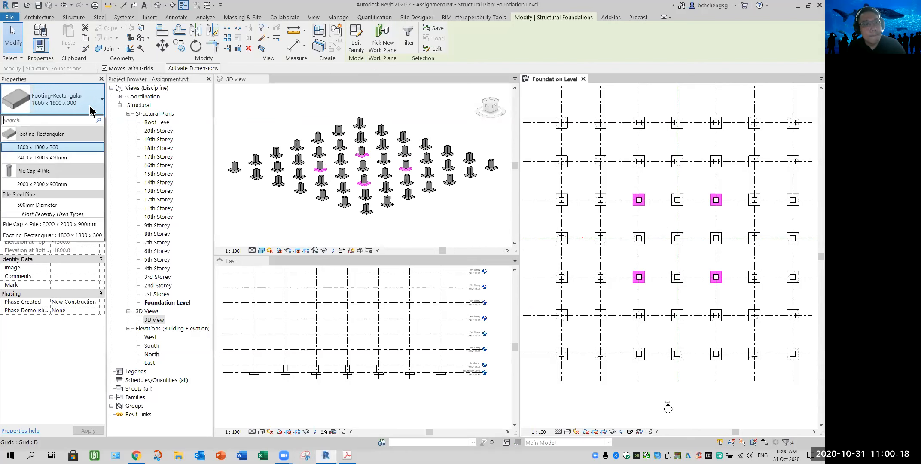
pyautogui.click(46, 184)
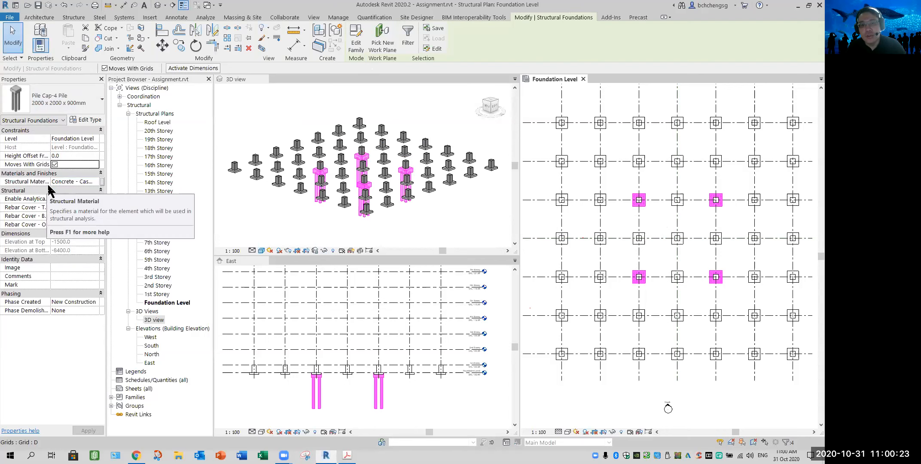
# Orbit the 3D view, clear the selection, and inspect the four-pile caps beneath the inner columns up close.
pyautogui.click(422, 221)
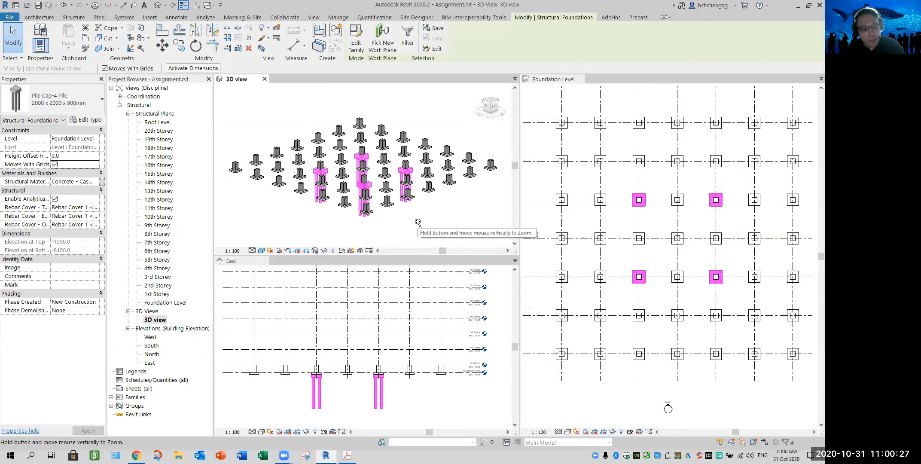
pyautogui.keyDown('shift'); pyautogui.moveTo(413, 228); pyautogui.dragTo(435, 222, button='middle'); pyautogui.keyUp('shift')
pyautogui.press('Escape')
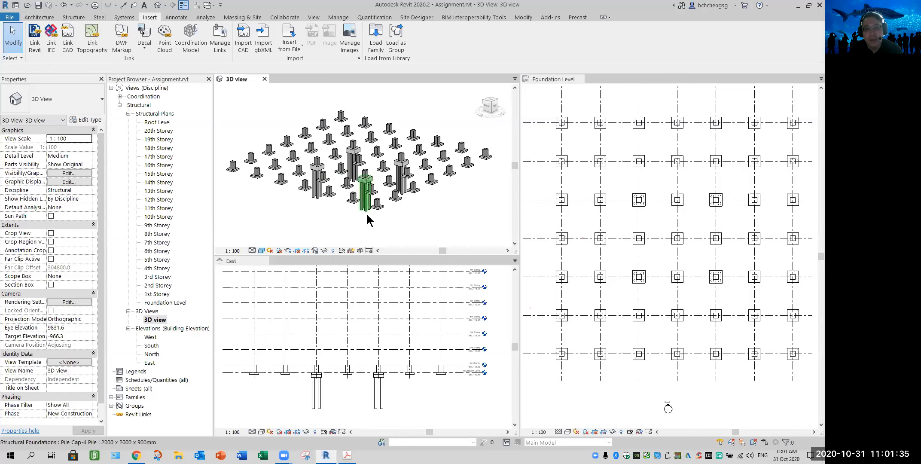
pyautogui.scroll(2, 290, 207)
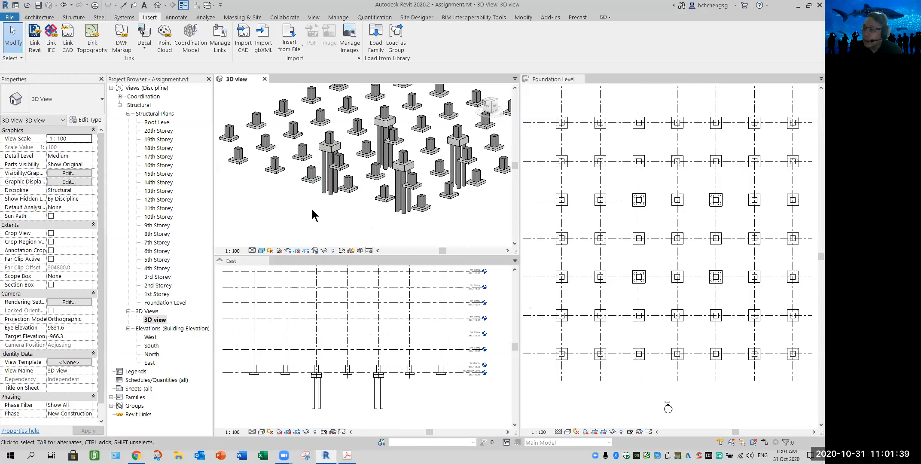
pyautogui.scroll(4, 326, 142)
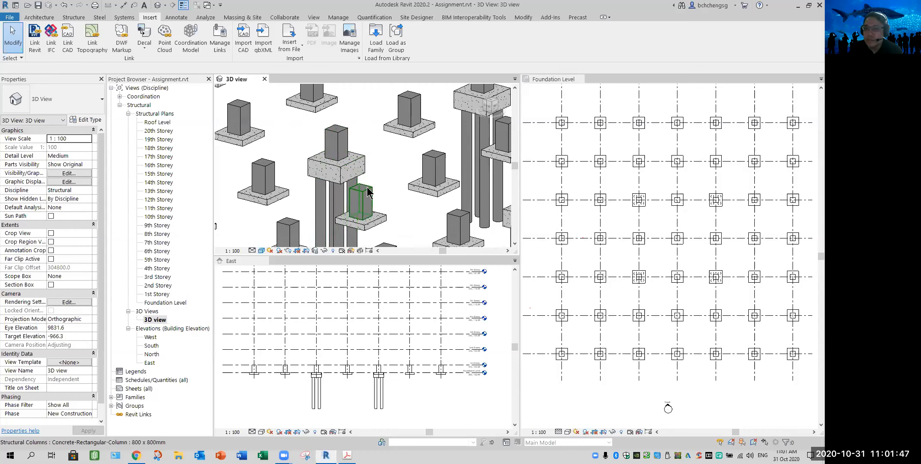
pyautogui.scroll(-2, 378, 196)
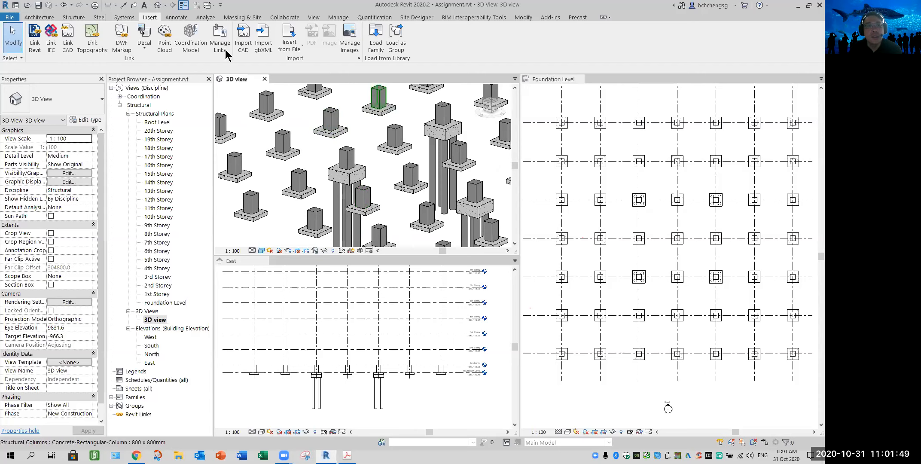
# Browse the foundation families in the Structural Foundations folder as large icons, and leave without loading any.
pyautogui.click(374, 50)
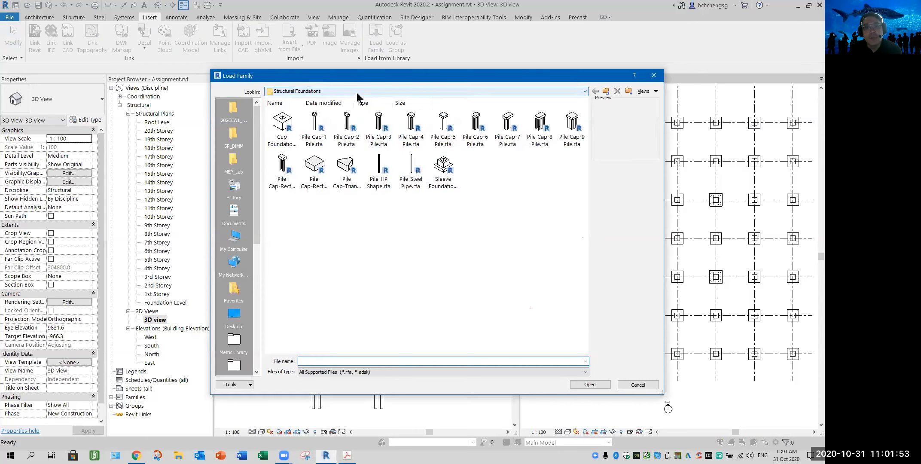
pyautogui.rightClick(428, 241)
pyautogui.moveTo(459, 247)
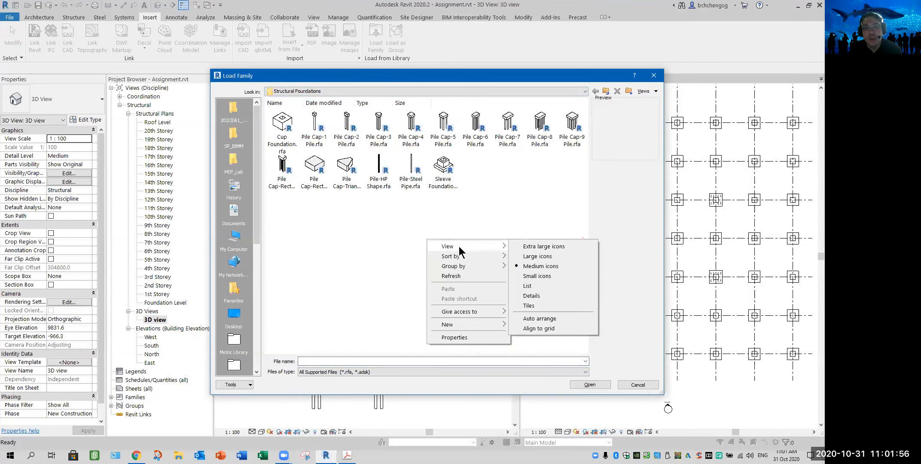
pyautogui.click(538, 256)
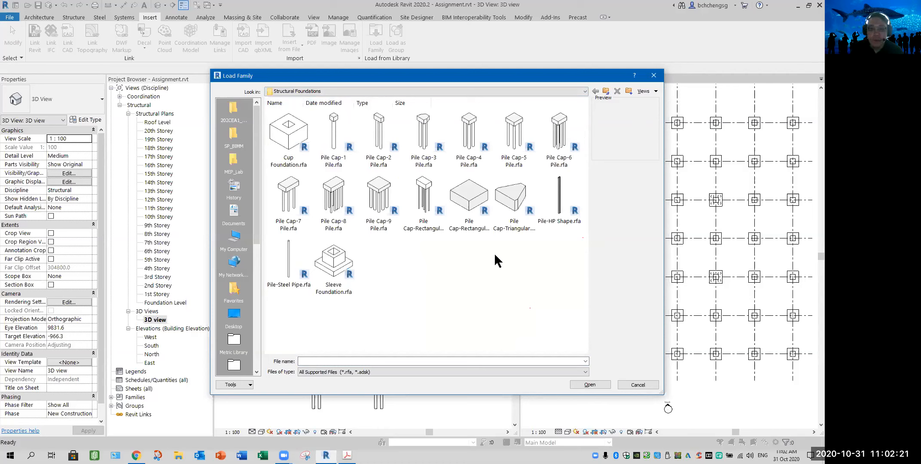
pyautogui.click(639, 385)
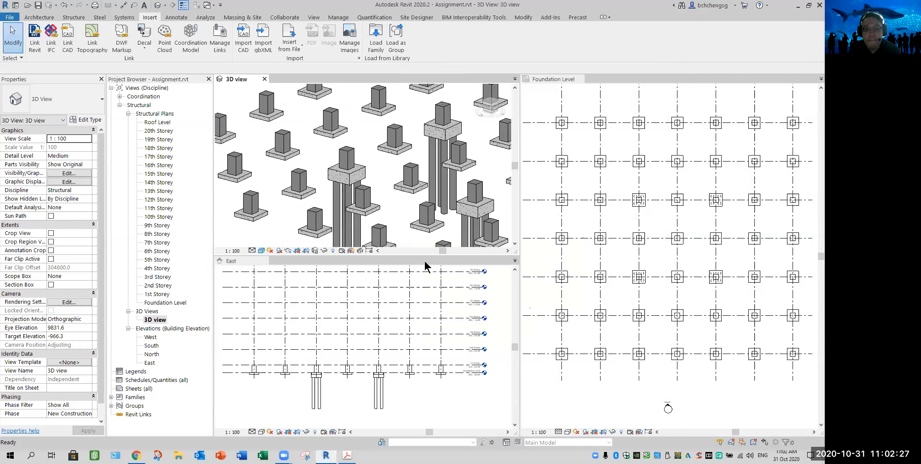
# Examine the pile caps among the surrounding footings from several angles in the 3D view.
pyautogui.click(486, 407)
pyautogui.scroll(-3, 416, 204)
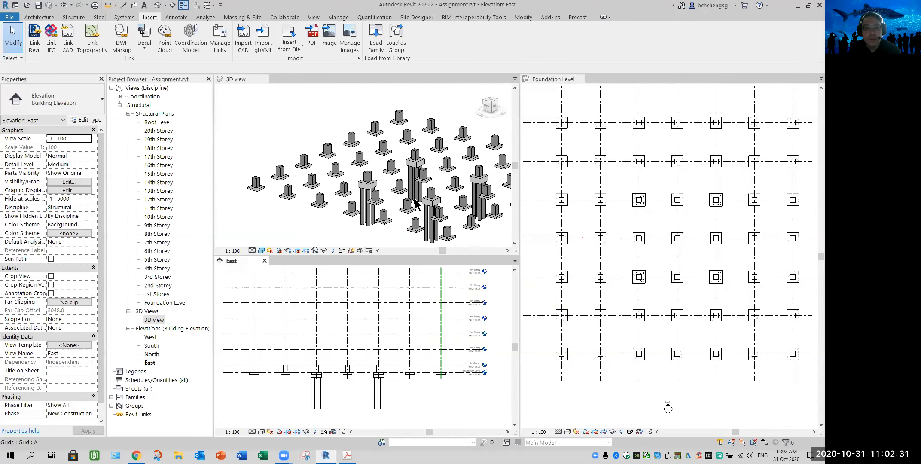
pyautogui.click(414, 205)
pyautogui.keyDown('shift'); pyautogui.moveTo(381, 207); pyautogui.dragTo(374, 183, button='middle'); pyautogui.keyUp('shift')
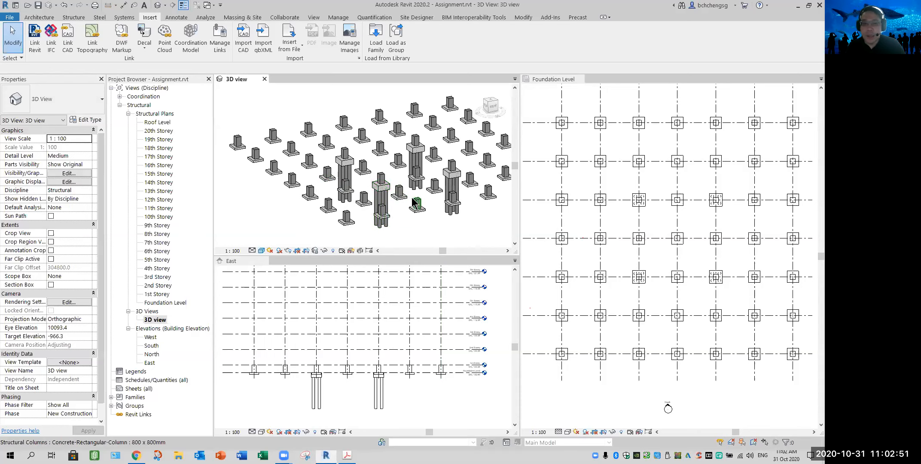
pyautogui.moveTo(427, 230)
pyautogui.mouseDown(button='middle')
pyautogui.moveTo(404, 225)
pyautogui.moveTo(419, 237)
pyautogui.mouseUp(button='middle')
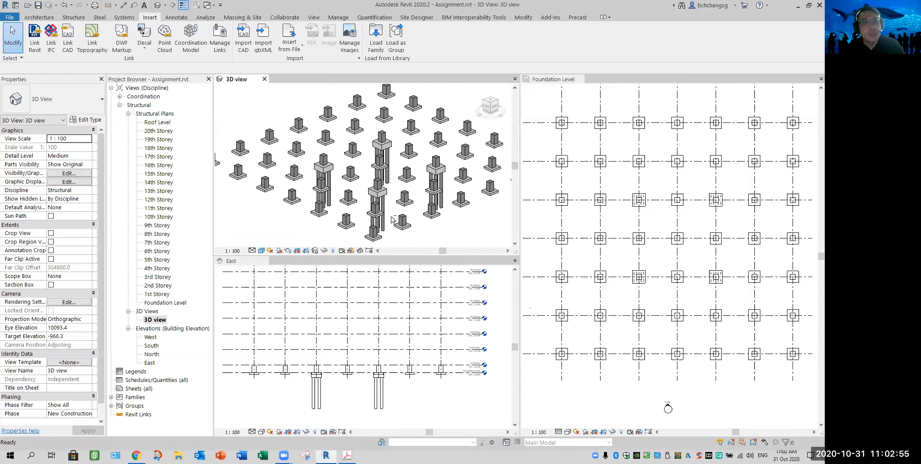
pyautogui.click(73, 17)
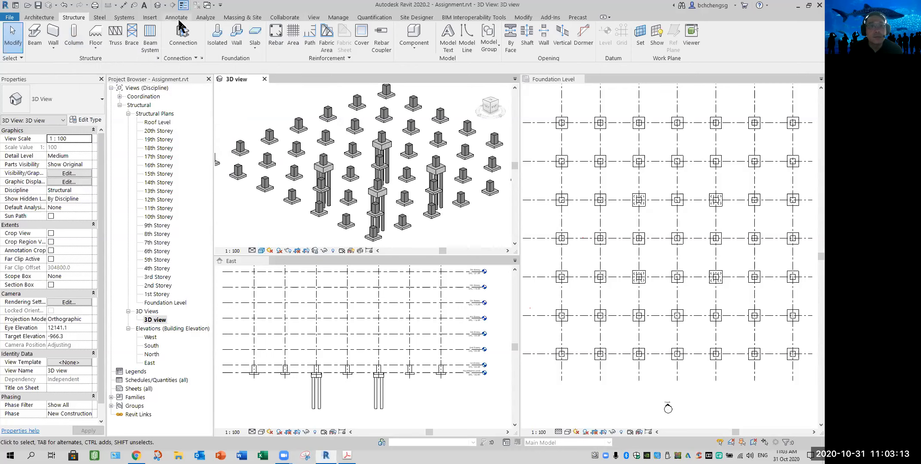
pyautogui.click(150, 17)
pyautogui.click(374, 47)
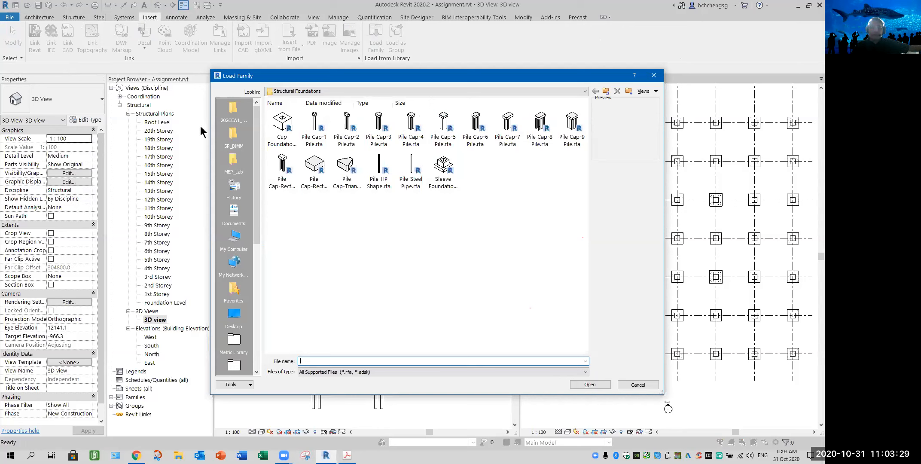
pyautogui.click(645, 383)
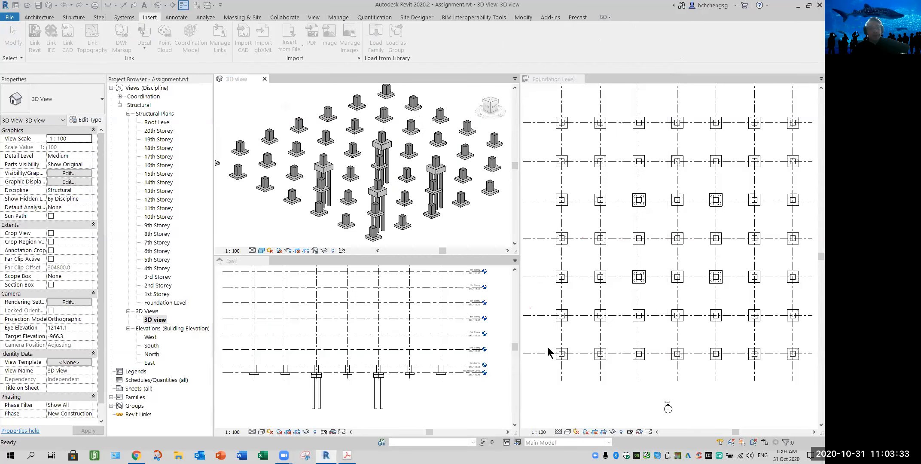
# Try to load the Pile Cap-1 Pile family through the Structural Column command, overwriting the shared sub-component with its version.
pyautogui.click(73, 18)
pyautogui.click(77, 47)
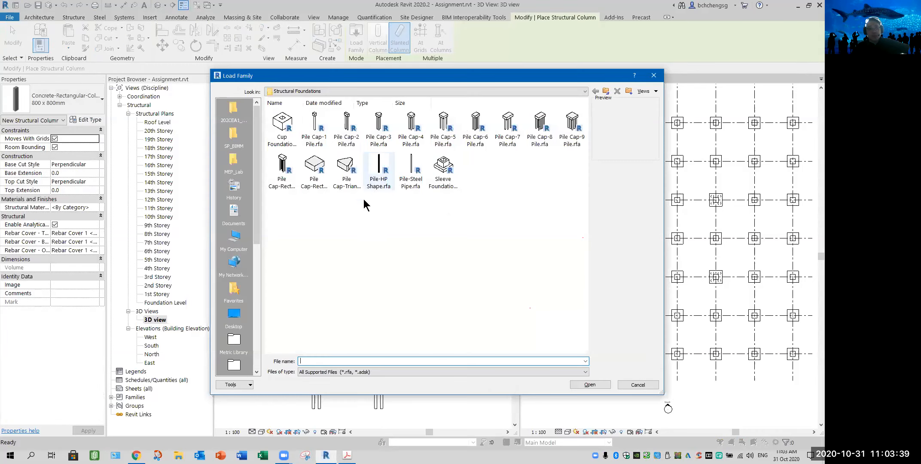
pyautogui.click(347, 140)
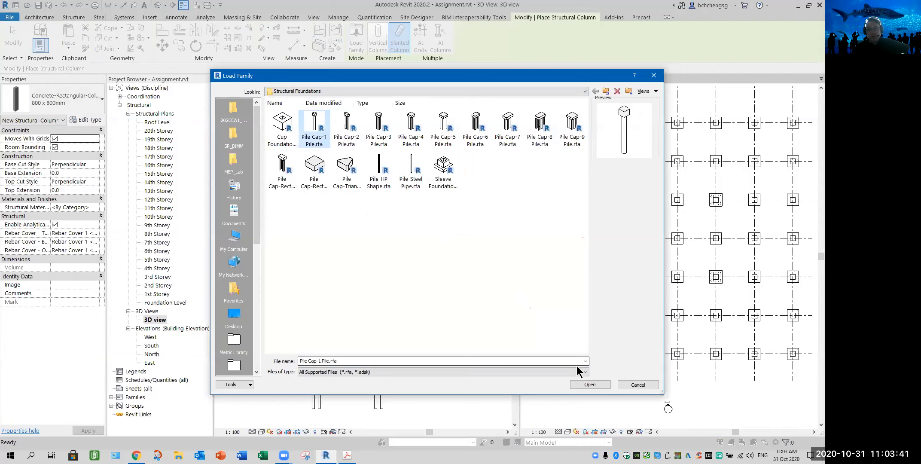
pyautogui.click(590, 384)
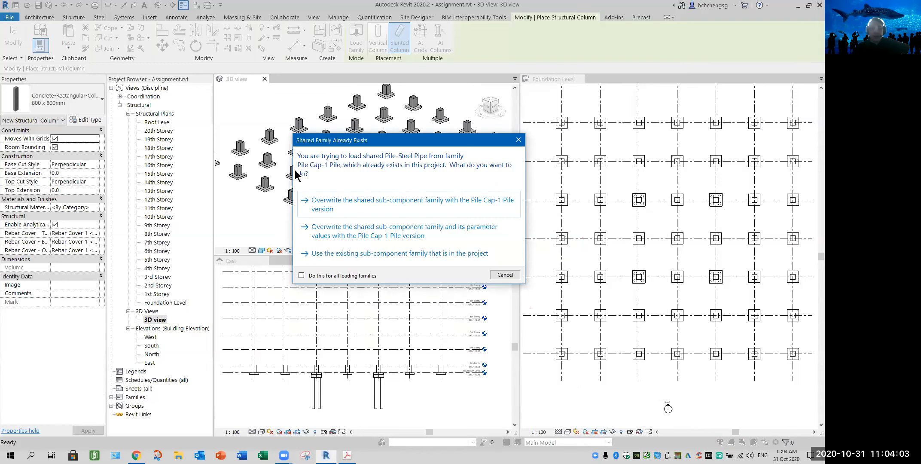
pyautogui.click(379, 203)
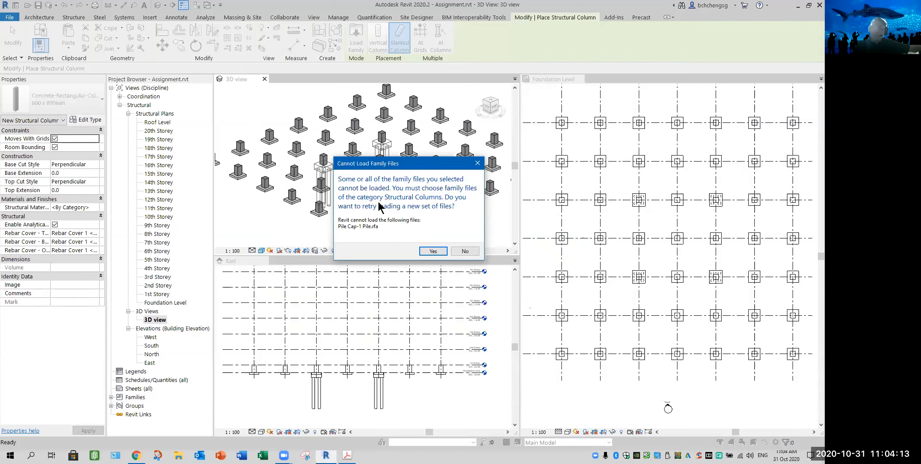
pyautogui.click(465, 252)
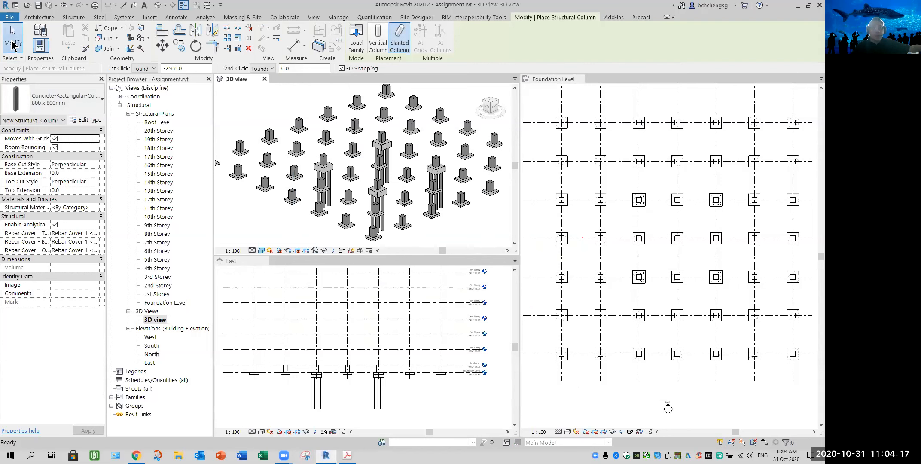
pyautogui.click(13, 43)
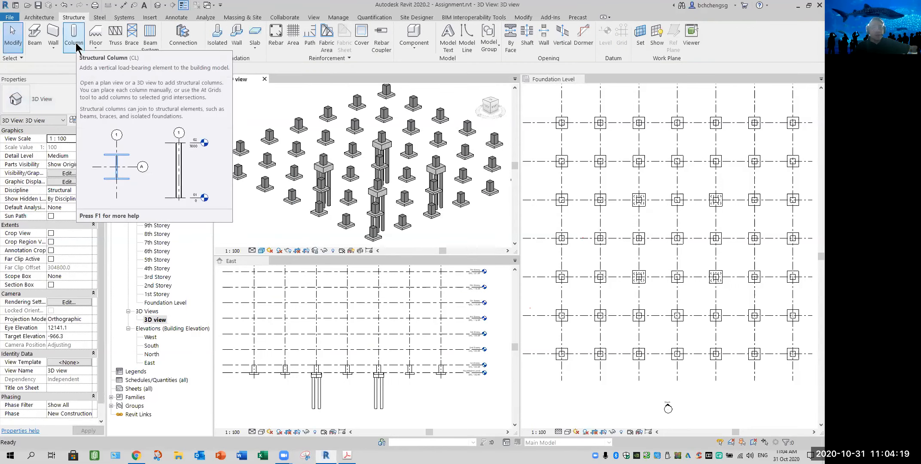
# Browse the Singapore library's family folders from the Structural Column command, and leave without loading anything.
pyautogui.click(75, 46)
pyautogui.click(356, 46)
pyautogui.click(411, 89)
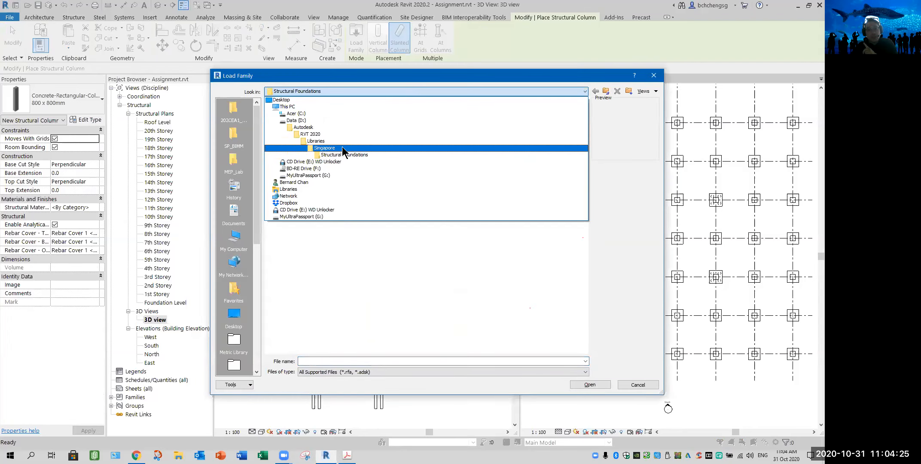
pyautogui.click(342, 147)
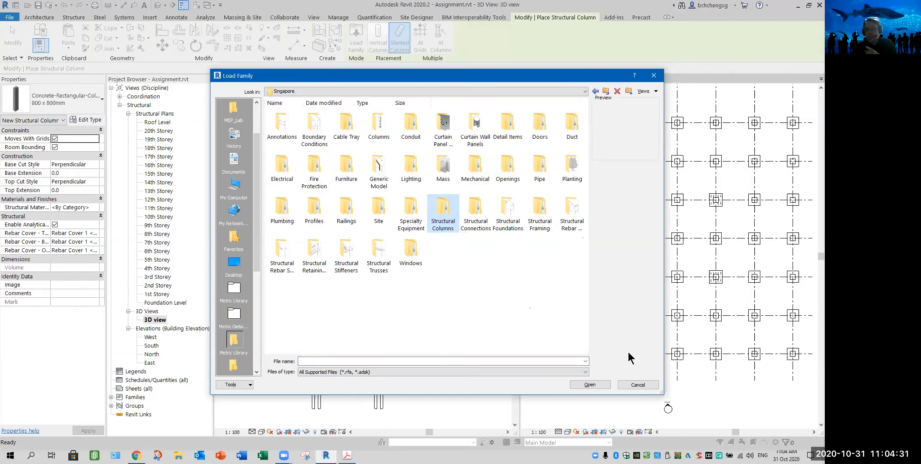
pyautogui.click(633, 383)
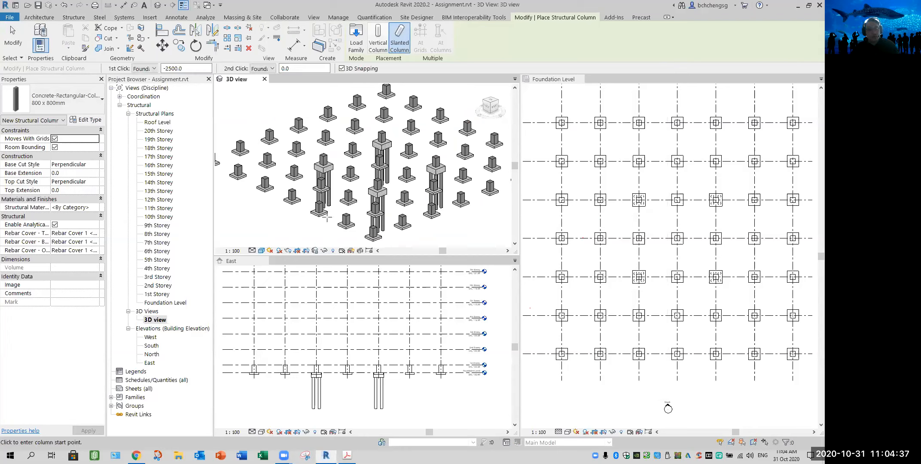
pyautogui.press('Escape')
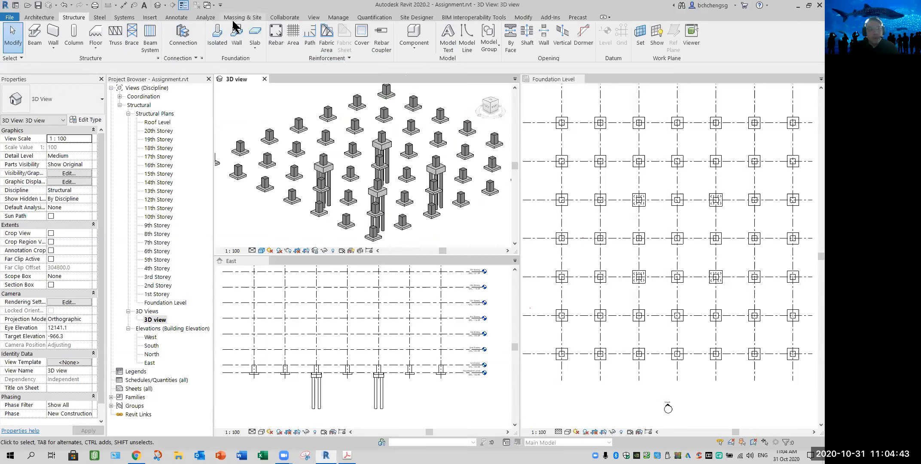
# Look over the loadable Structural Foundations families without loading any, and examine the foundations from other angles in the 3D view.
pyautogui.click(150, 17)
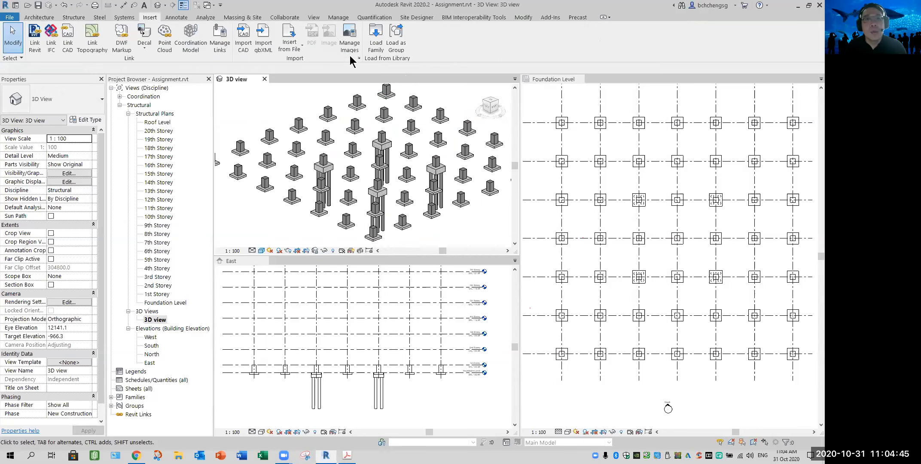
pyautogui.click(376, 43)
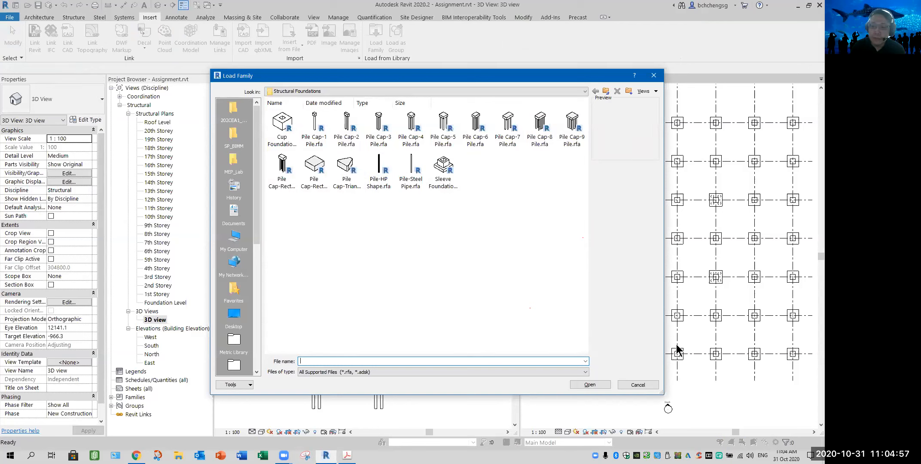
pyautogui.click(646, 385)
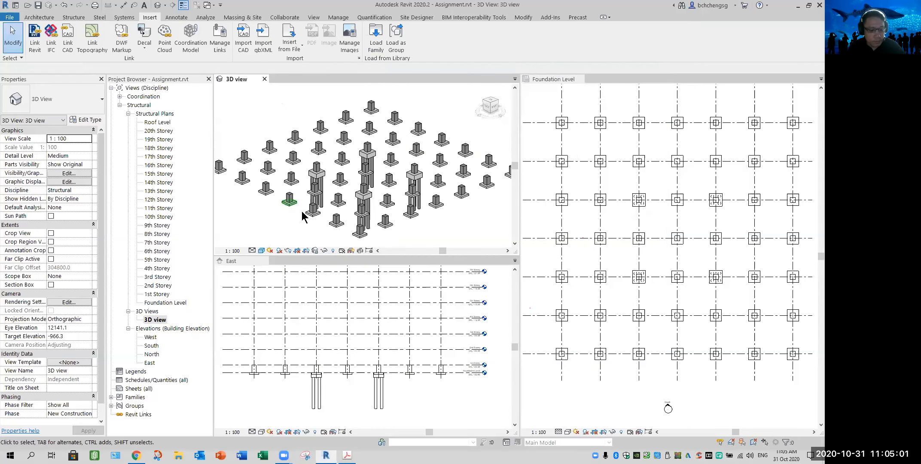
pyautogui.keyDown('shift'); pyautogui.moveTo(406, 247); pyautogui.dragTo(389, 233, button='middle'); pyautogui.keyUp('shift')
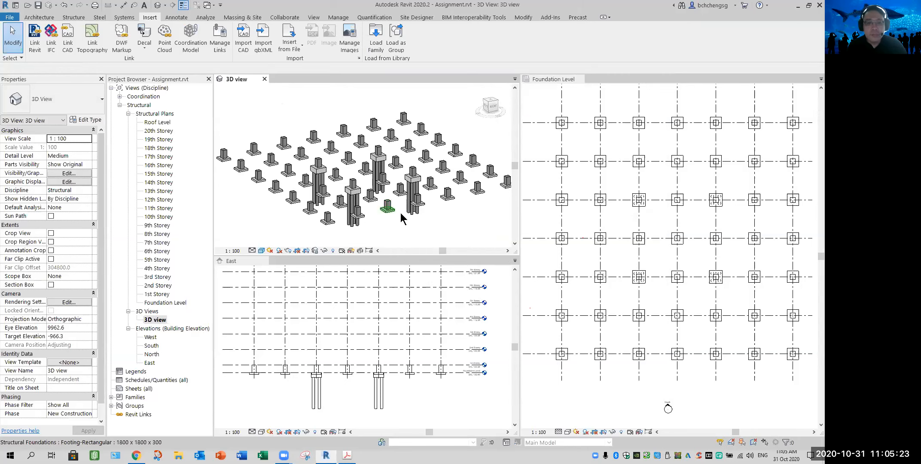
pyautogui.keyDown('shift'); pyautogui.moveTo(415, 227); pyautogui.dragTo(434, 226, button='middle'); pyautogui.keyUp('shift')
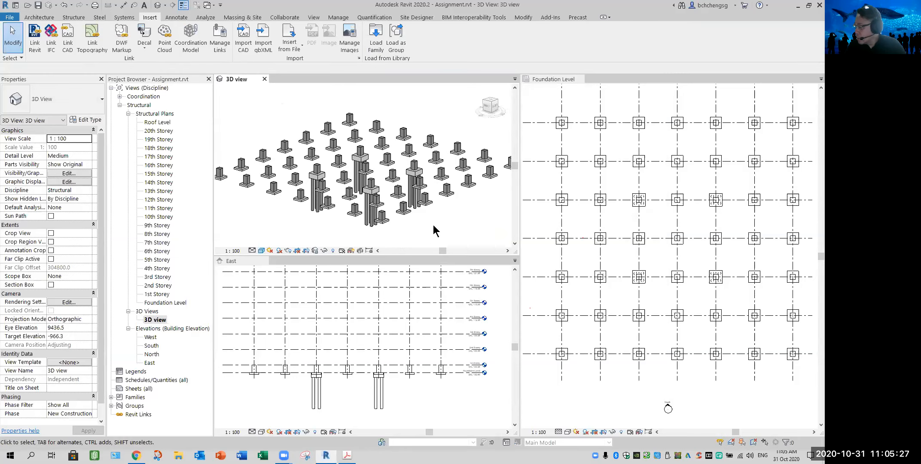
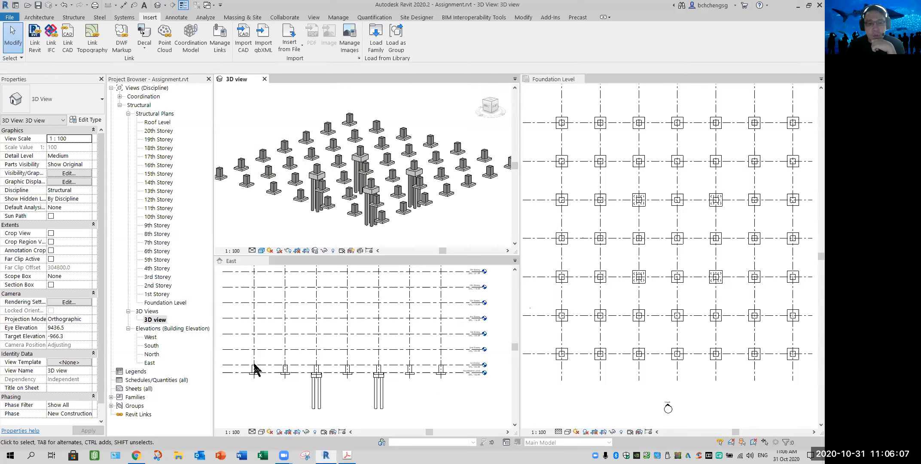
# Close the East elevation view and stack the Project Browser above Properties in one narrower column.
pyautogui.click(265, 261)
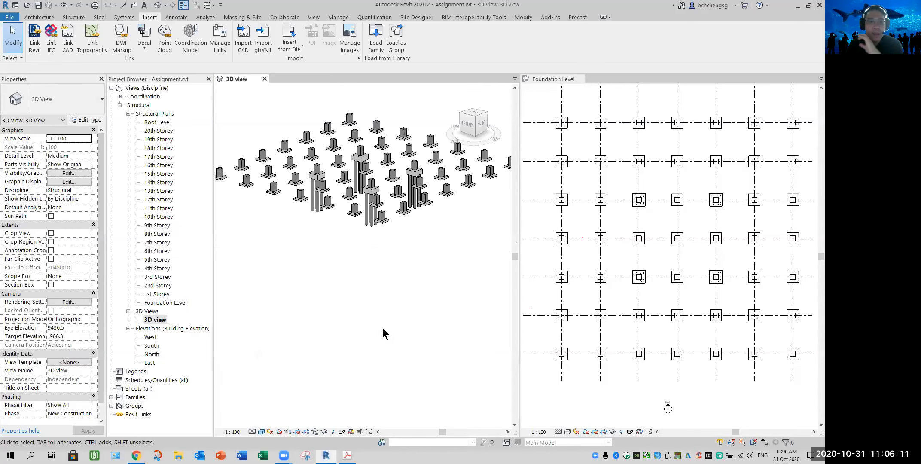
pyautogui.moveTo(411, 301); pyautogui.dragTo(406, 335, button='middle')
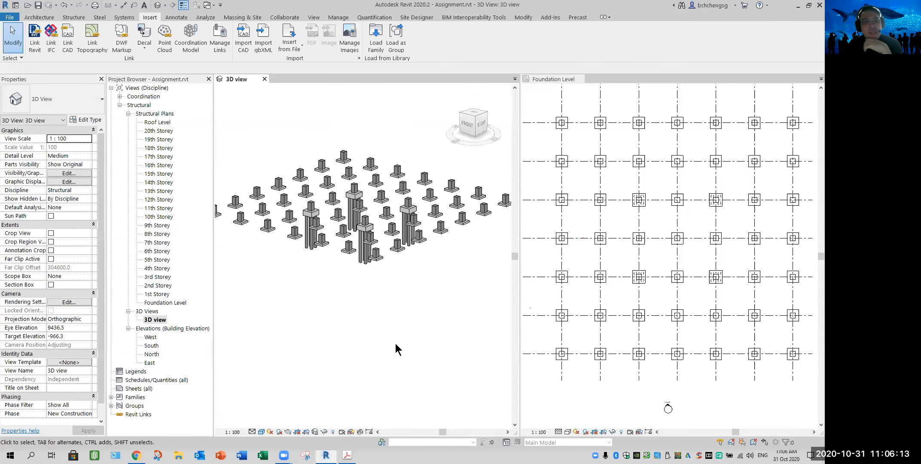
pyautogui.moveTo(174, 79); pyautogui.dragTo(97, 80)
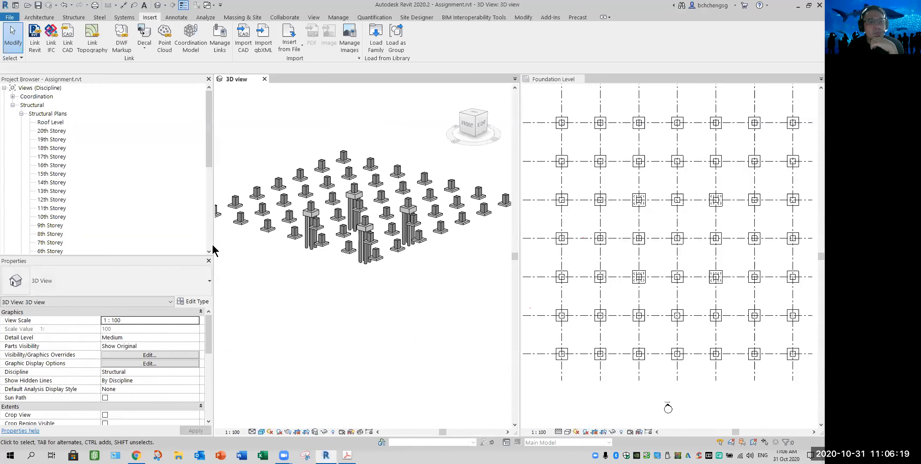
pyautogui.moveTo(213, 245); pyautogui.dragTo(118, 190)
pyautogui.moveTo(124, 111); pyautogui.dragTo(119, 164)
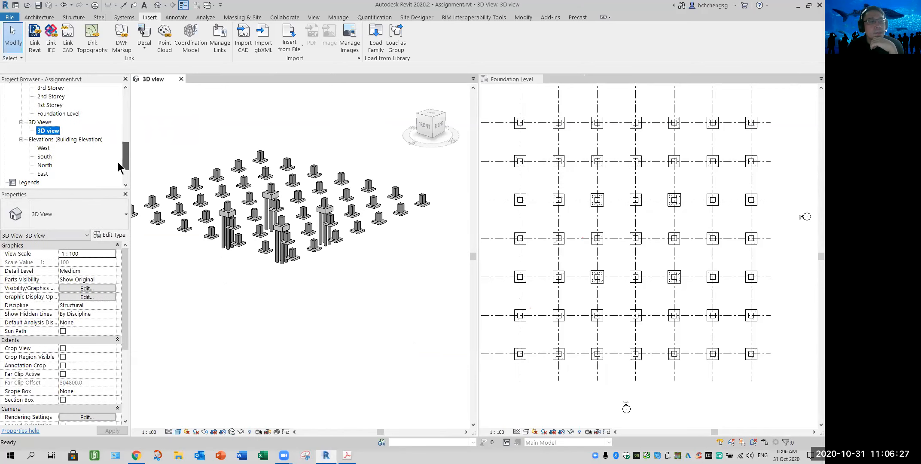
pyautogui.moveTo(318, 309); pyautogui.dragTo(342, 333, button='middle')
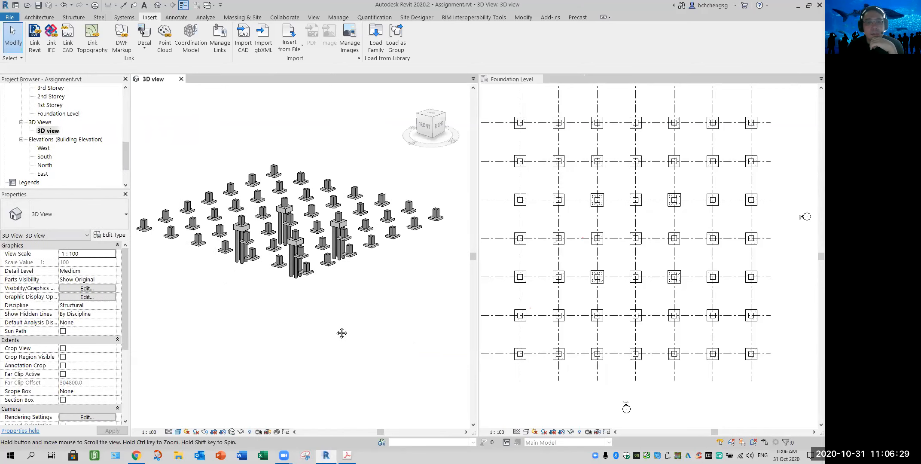
pyautogui.scroll(-2, 579, 391)
pyautogui.moveTo(578, 391); pyautogui.dragTo(612, 378, button='middle')
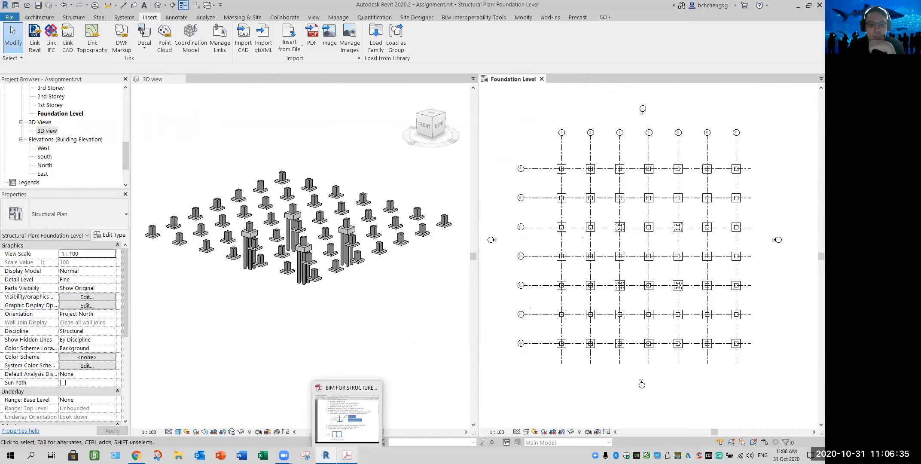
# Switch to the BIM for Structure assignment PDF in Adobe Acrobat Pro and read through its numbered requirements and notes.
pyautogui.click(346, 415)
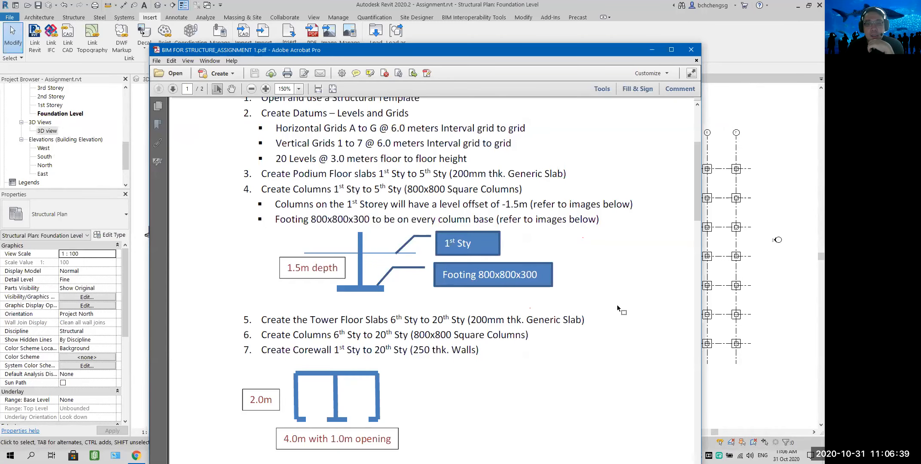
pyautogui.moveTo(699, 201); pyautogui.dragTo(695, 256)
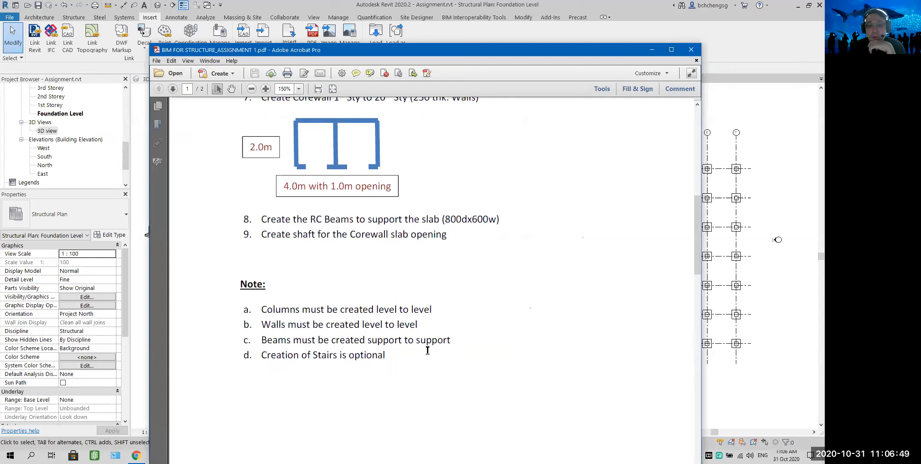
pyautogui.moveTo(696, 250); pyautogui.dragTo(695, 197)
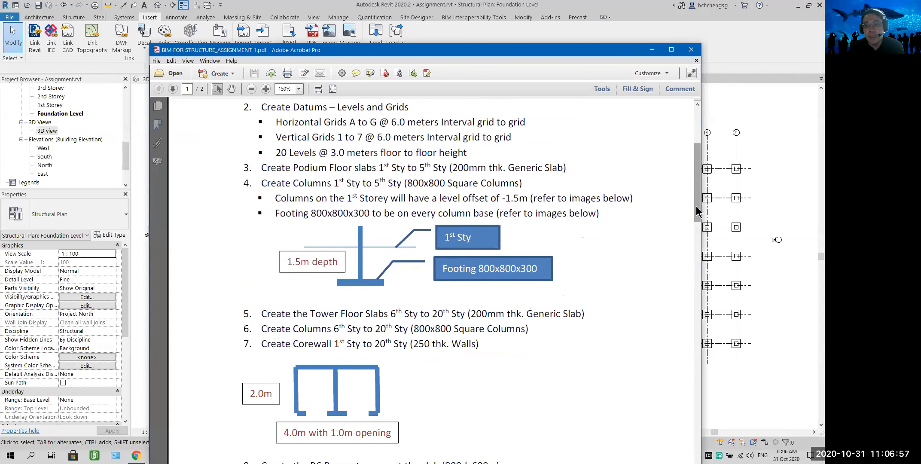
pyautogui.moveTo(696, 206); pyautogui.dragTo(694, 182)
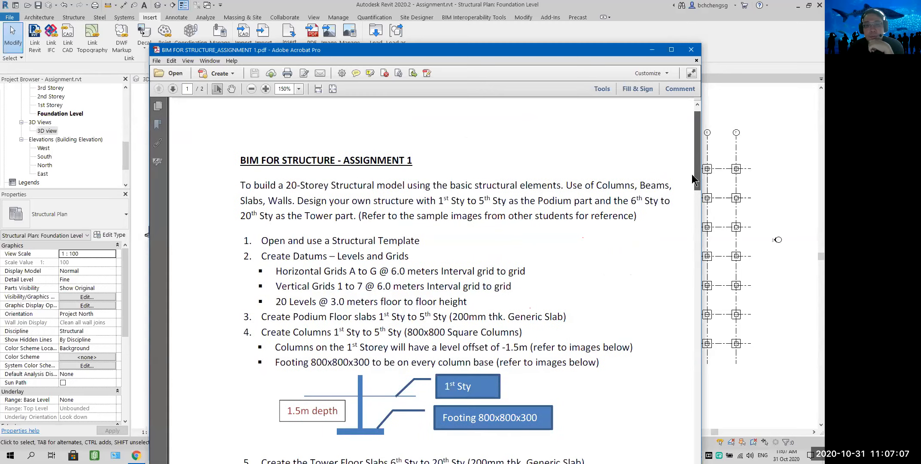
pyautogui.scroll(-3, 686, 197)
pyautogui.scroll(-6, 676, 231)
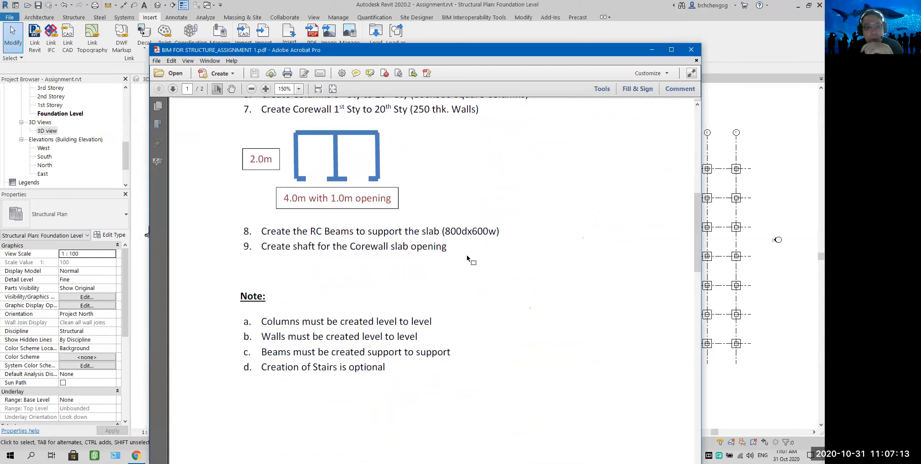
# Highlight the PDF's RC beam requirement (800dx600w), review the items around it, and return to Revit.
pyautogui.moveTo(263, 232); pyautogui.dragTo(477, 228)
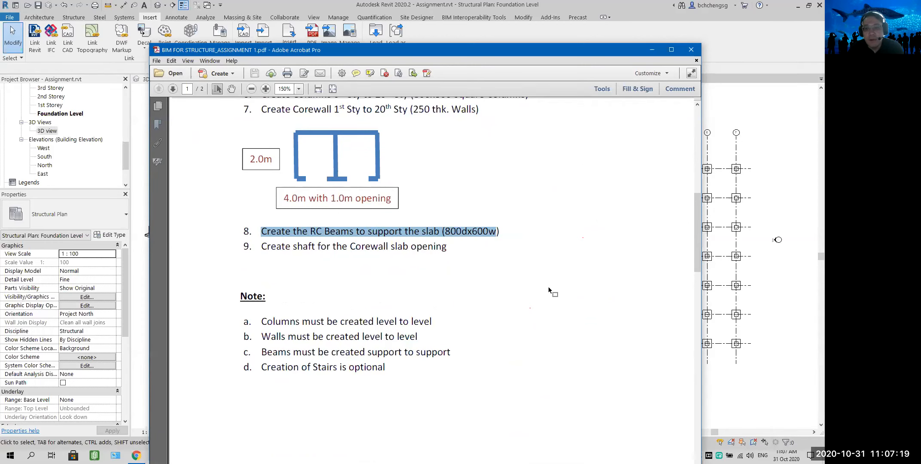
pyautogui.moveTo(698, 256); pyautogui.dragTo(703, 232)
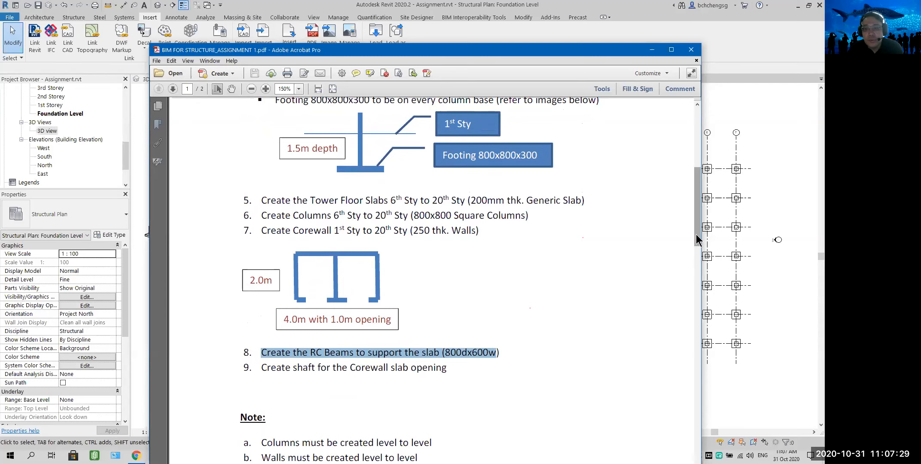
pyautogui.moveTo(697, 234); pyautogui.dragTo(692, 261)
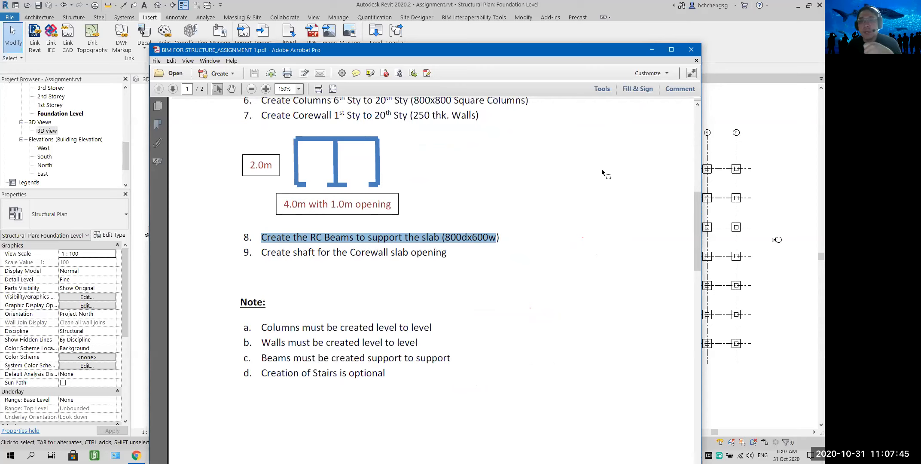
pyautogui.click(725, 54)
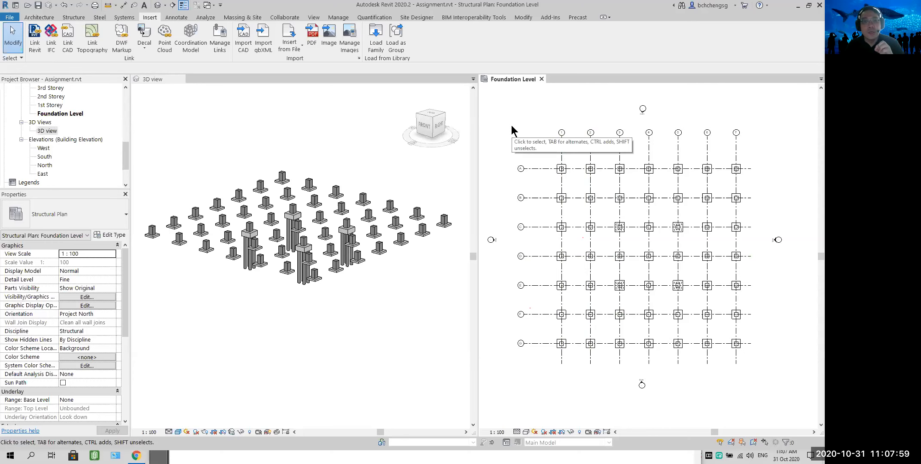
# Open the 1st Storey structural plan, compare it with the Foundation Level plan and the 3D view, and finish in the 1st Storey plan.
pyautogui.doubleClick(48, 105)
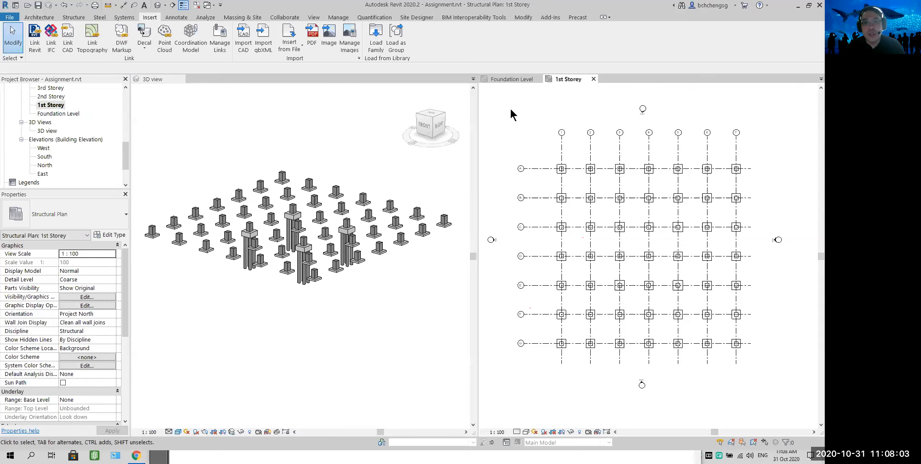
pyautogui.click(510, 80)
pyautogui.click(563, 79)
pyautogui.click(529, 77)
pyautogui.click(566, 78)
pyautogui.click(528, 77)
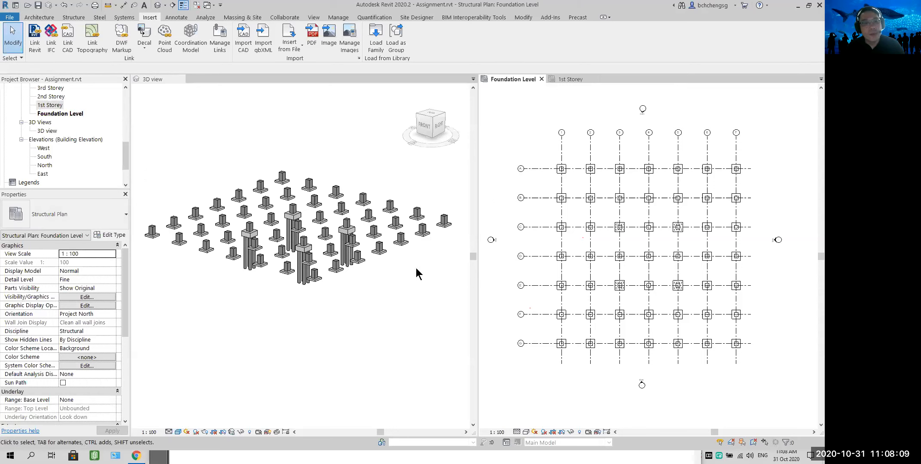
pyautogui.click(369, 296)
pyautogui.moveTo(363, 302); pyautogui.dragTo(355, 320, button='middle')
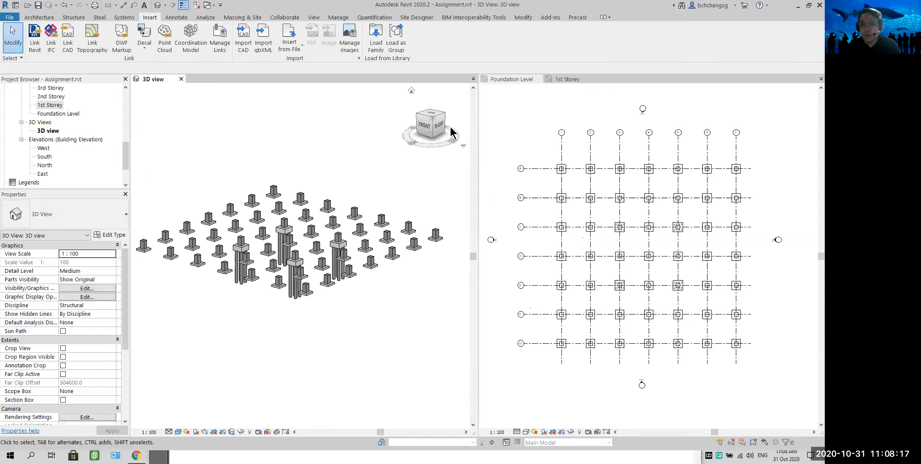
pyautogui.click(564, 81)
pyautogui.click(520, 79)
pyautogui.click(568, 81)
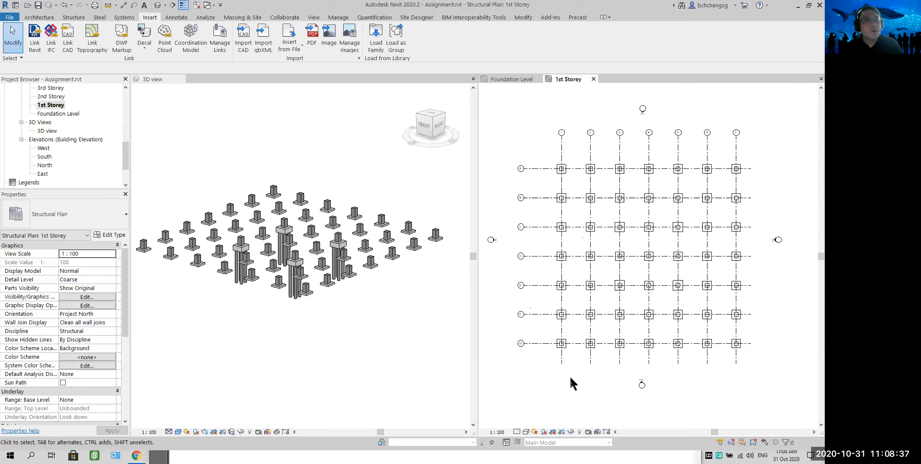
# Start the Beam command in the 1st Storey plan and open the type properties of the current beam type.
pyautogui.click(77, 17)
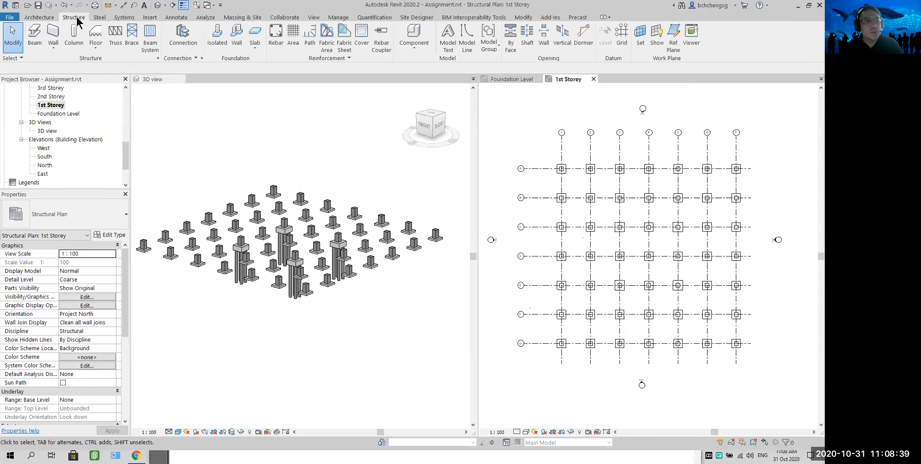
pyautogui.click(33, 39)
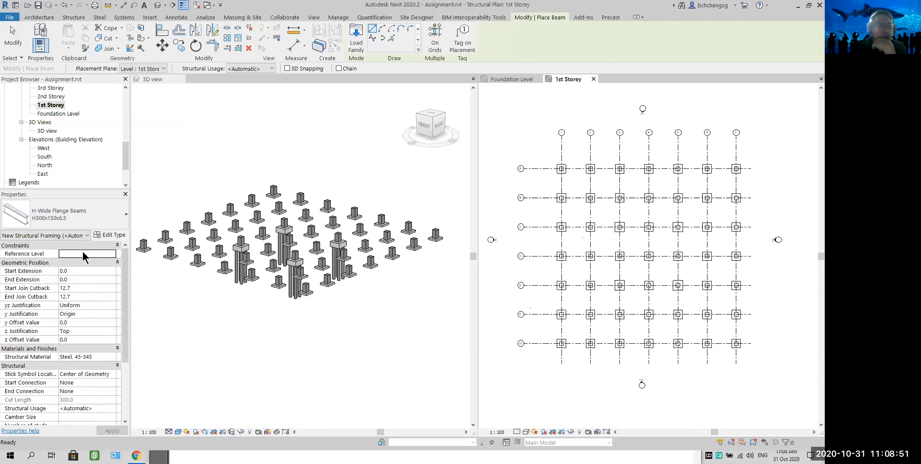
pyautogui.click(108, 226)
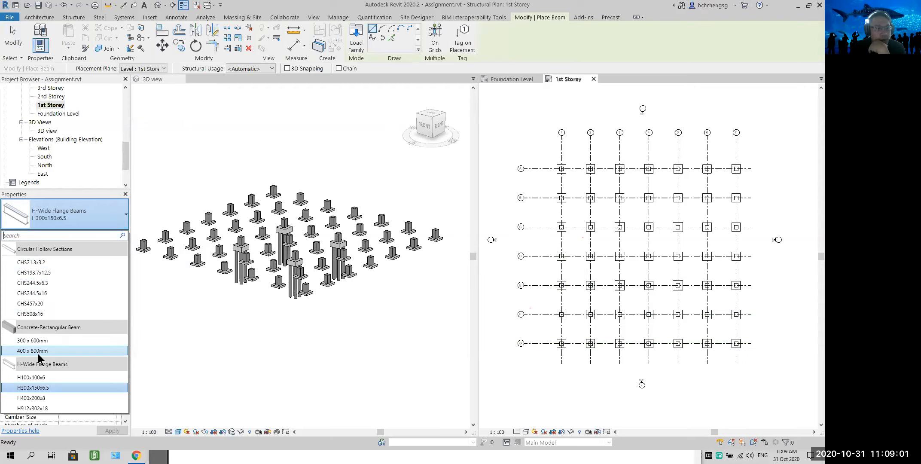
pyautogui.moveTo(25, 356)
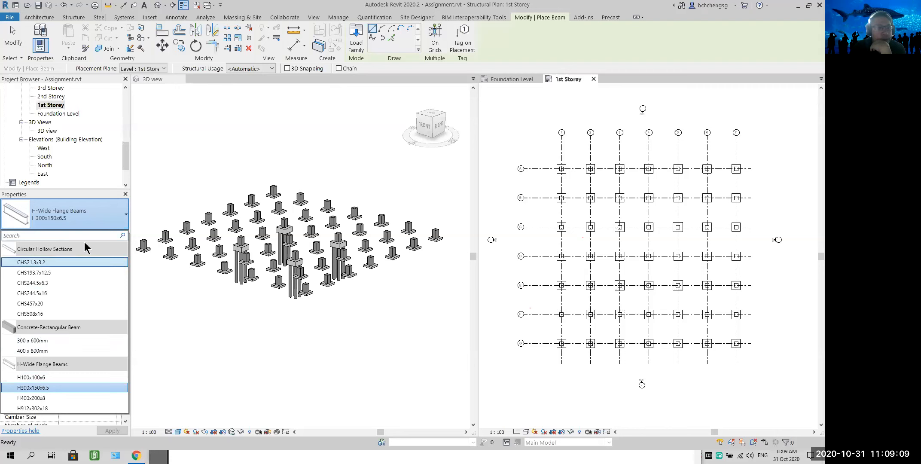
pyautogui.click(97, 214)
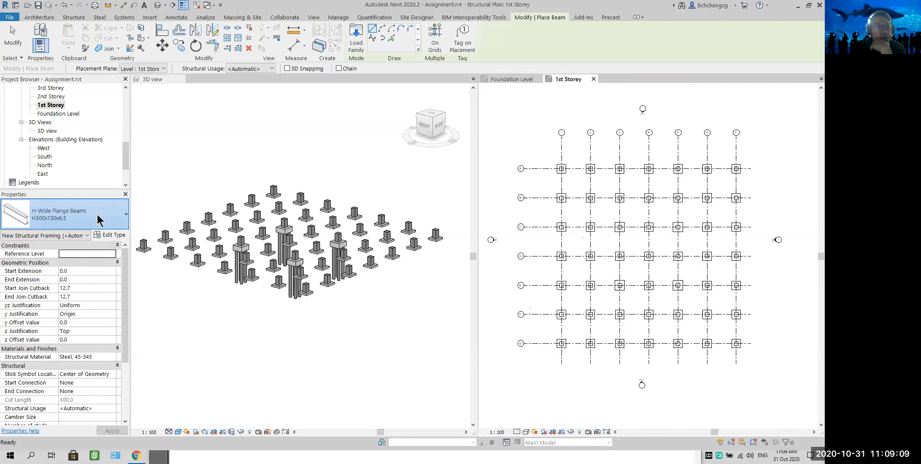
pyautogui.click(110, 236)
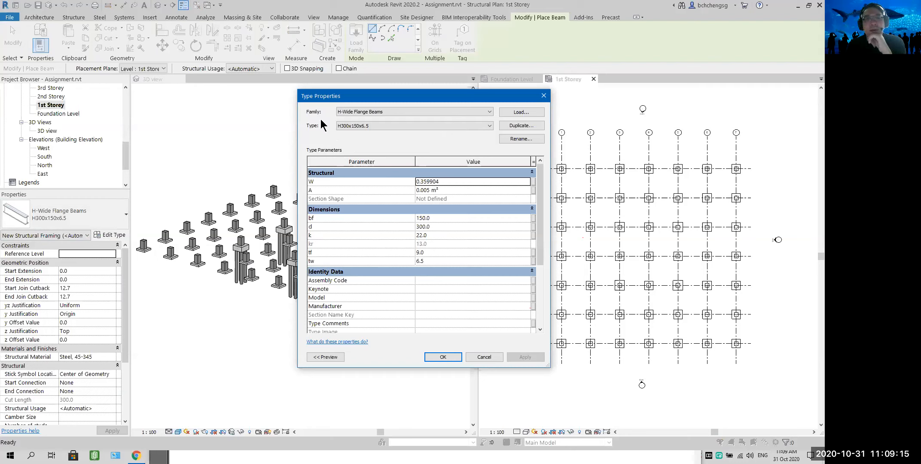
# Choose the Concrete-Rectangular Beam family with the 400 x 800mm type for the new beams.
pyautogui.click(488, 112)
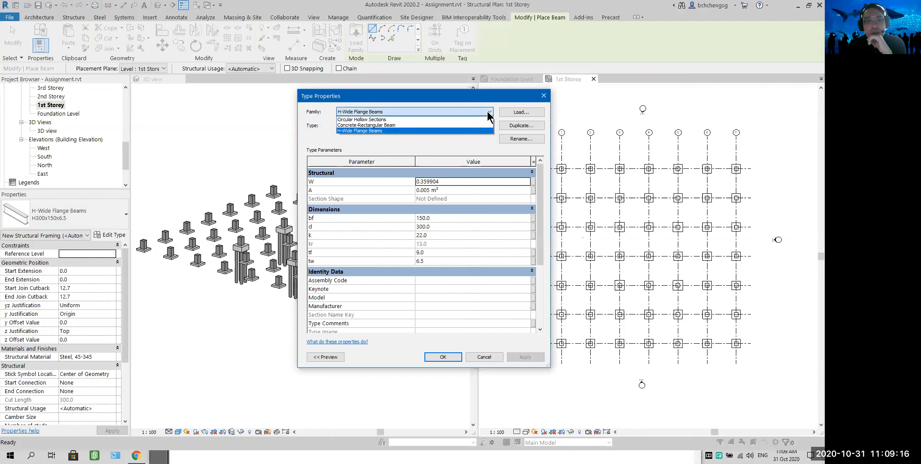
pyautogui.click(408, 124)
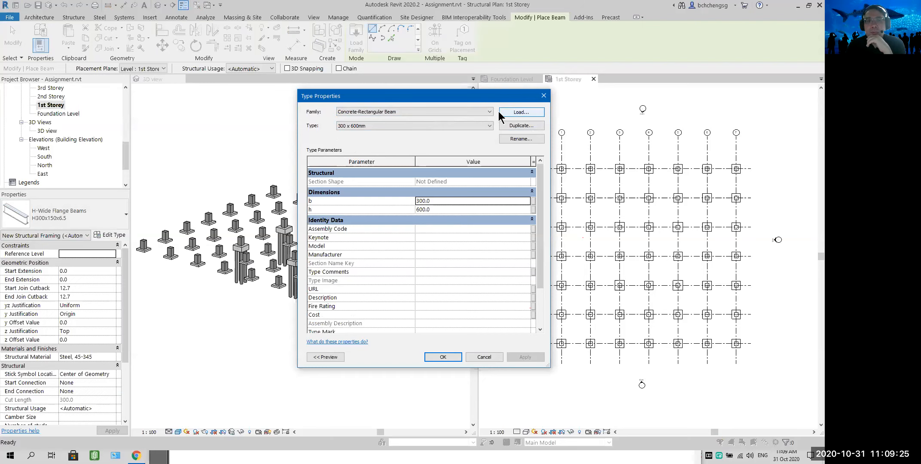
pyautogui.click(490, 125)
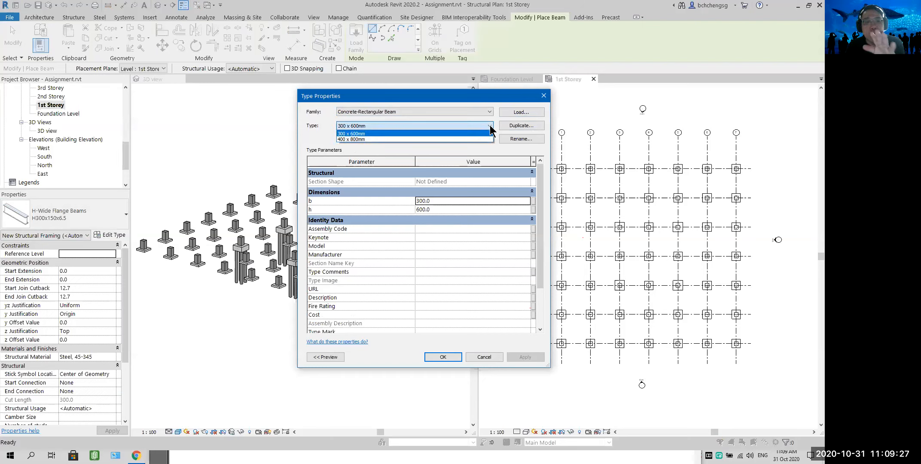
pyautogui.click(490, 126)
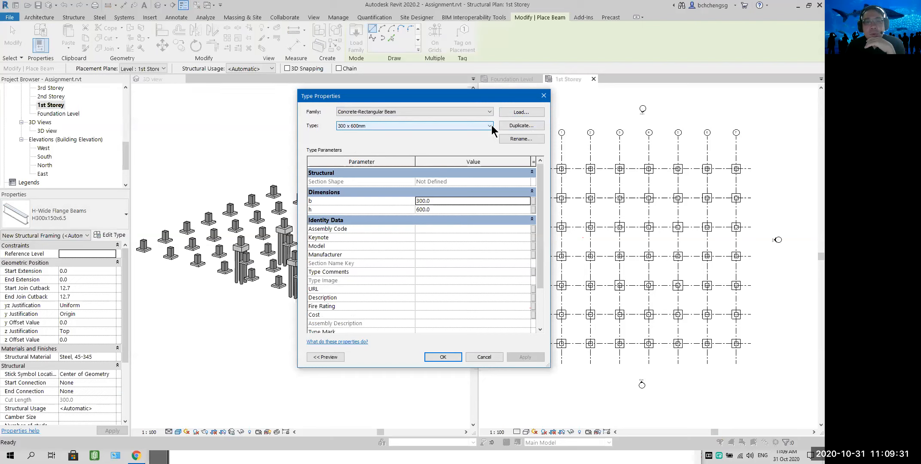
pyautogui.click(490, 125)
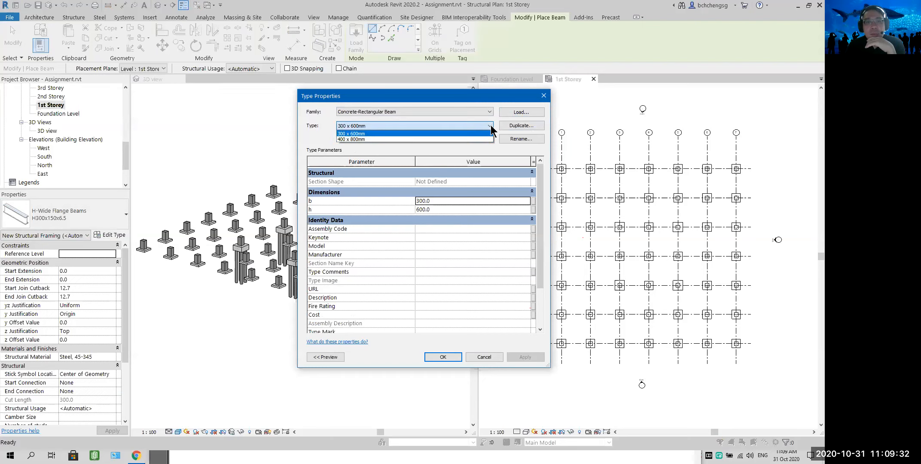
pyautogui.click(377, 139)
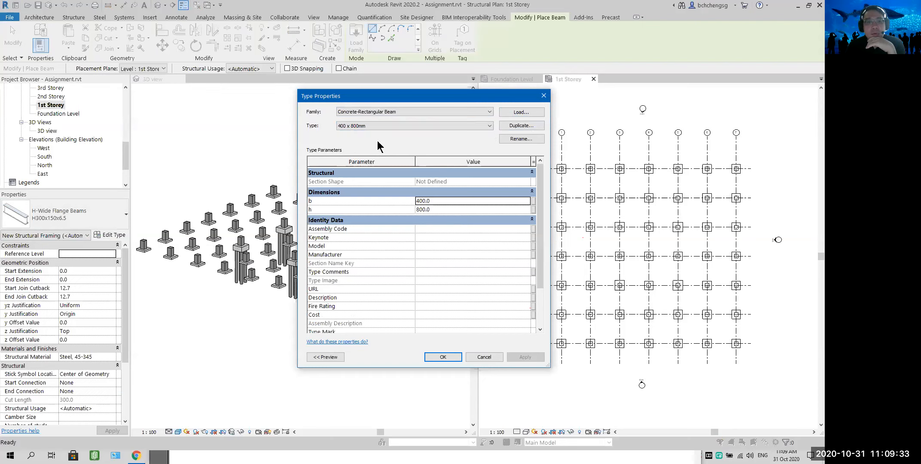
# Rename the selected beam type to 800 x 600mm and set its b to 800 and h to 600.
pyautogui.click(519, 139)
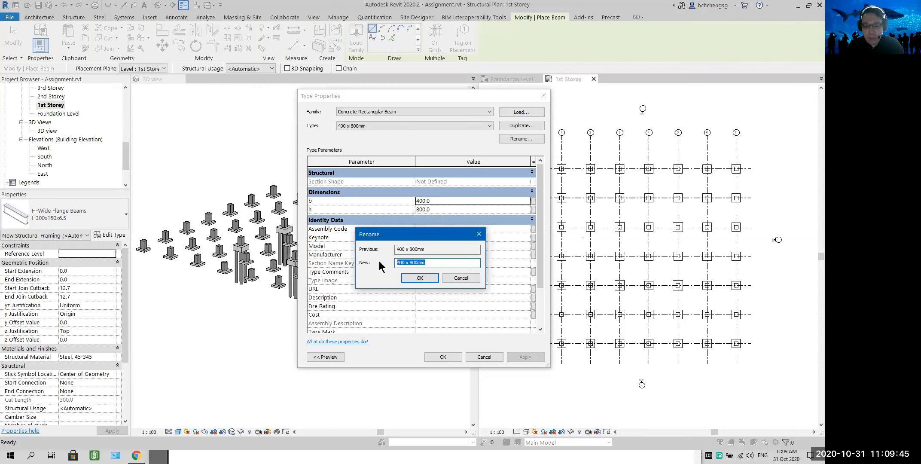
pyautogui.write('800 x 600m')
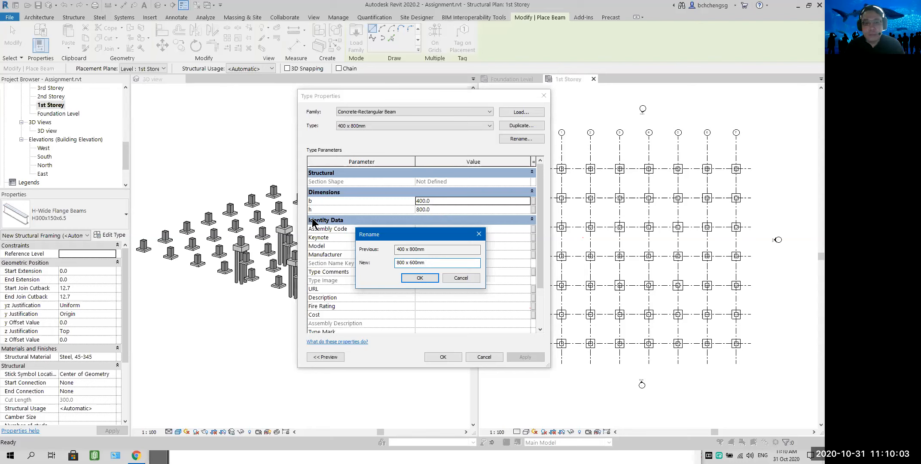
pyautogui.click(419, 278)
pyautogui.click(442, 200)
pyautogui.write('800')
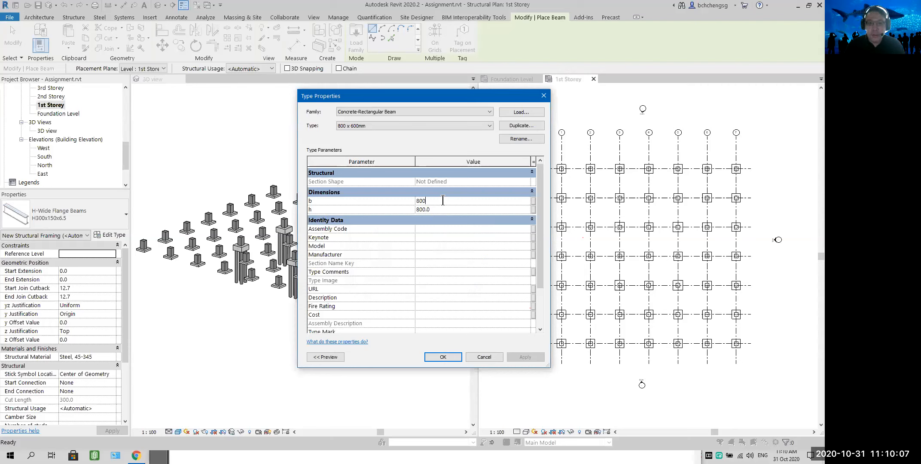
pyautogui.write('600')
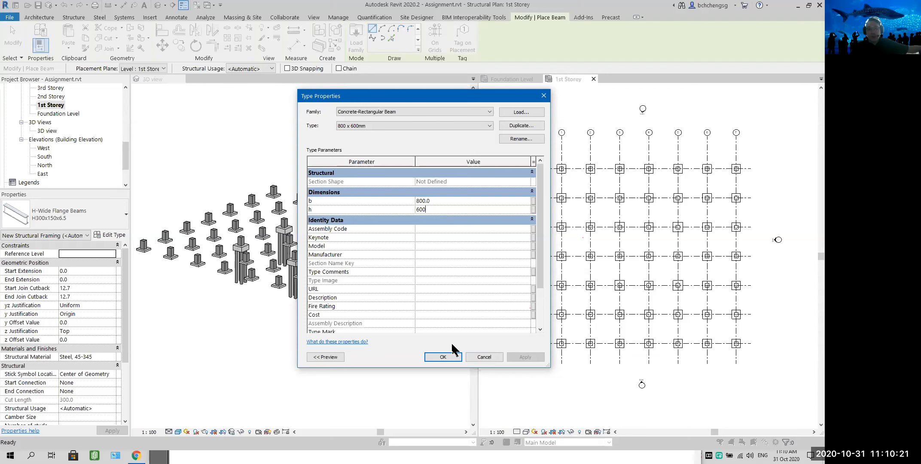
pyautogui.click(443, 353)
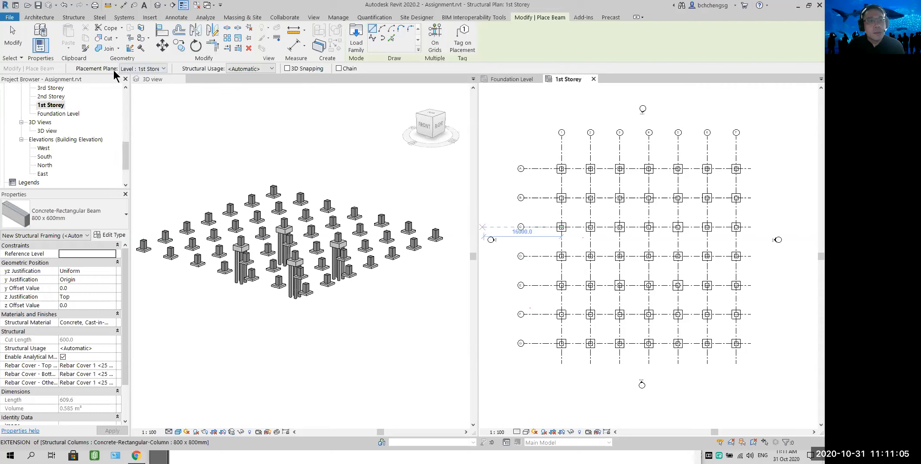
# Place 800 x 600mm concrete beams along all grid lines of the 1st Storey using On Grids.
pyautogui.click(163, 69)
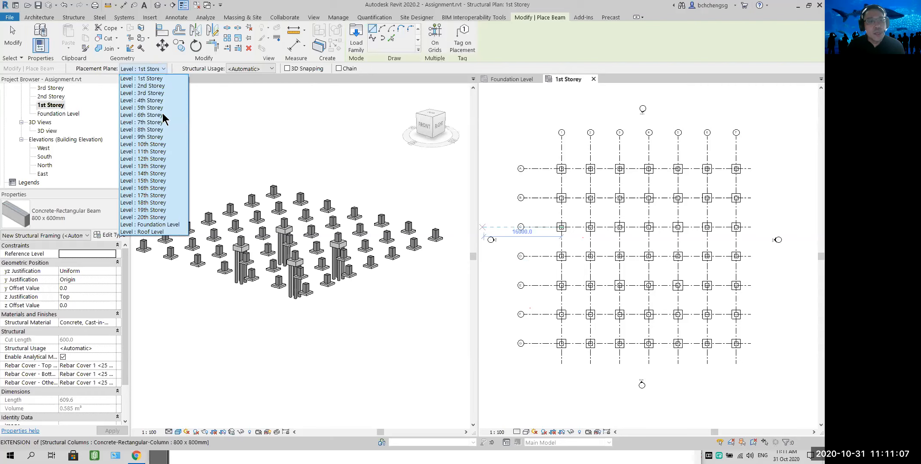
pyautogui.click(164, 70)
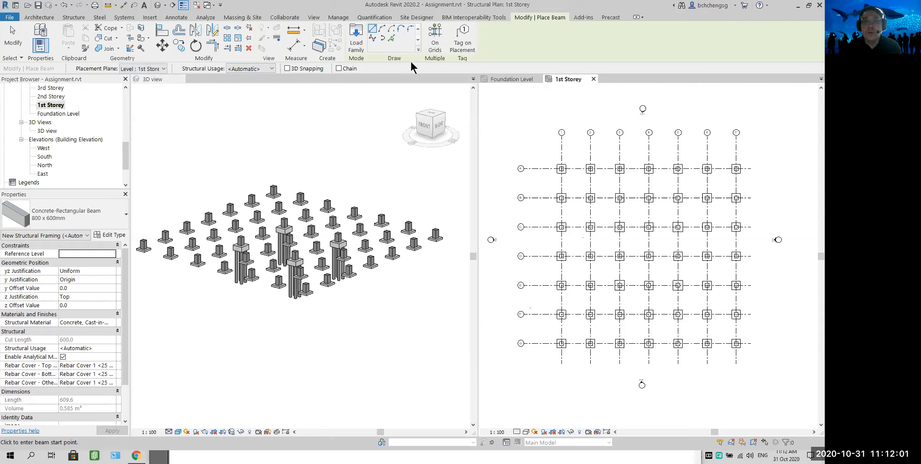
pyautogui.click(435, 43)
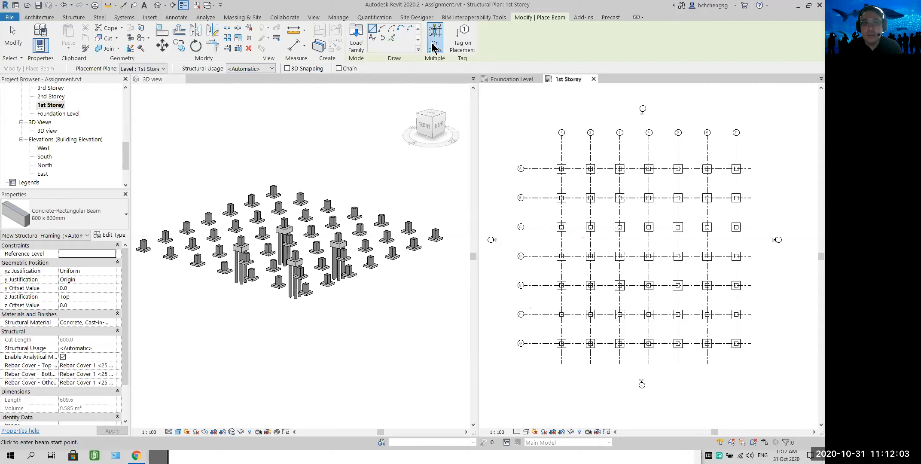
pyautogui.moveTo(767, 144); pyautogui.dragTo(535, 364)
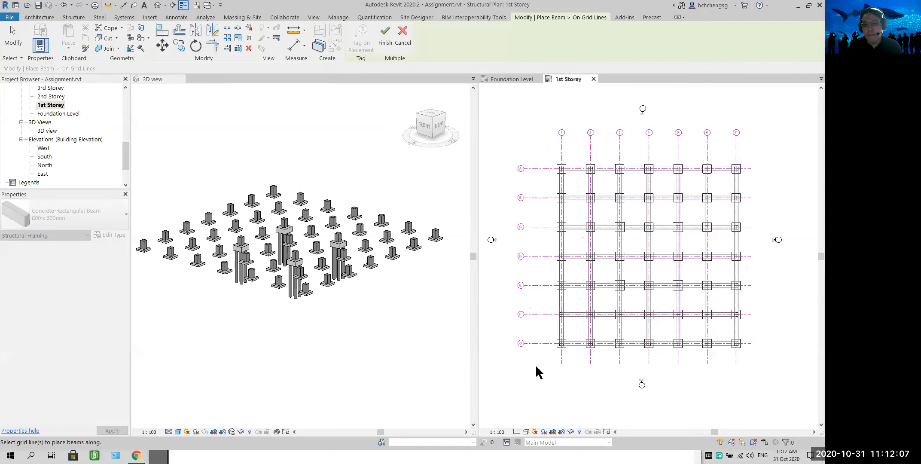
pyautogui.click(385, 42)
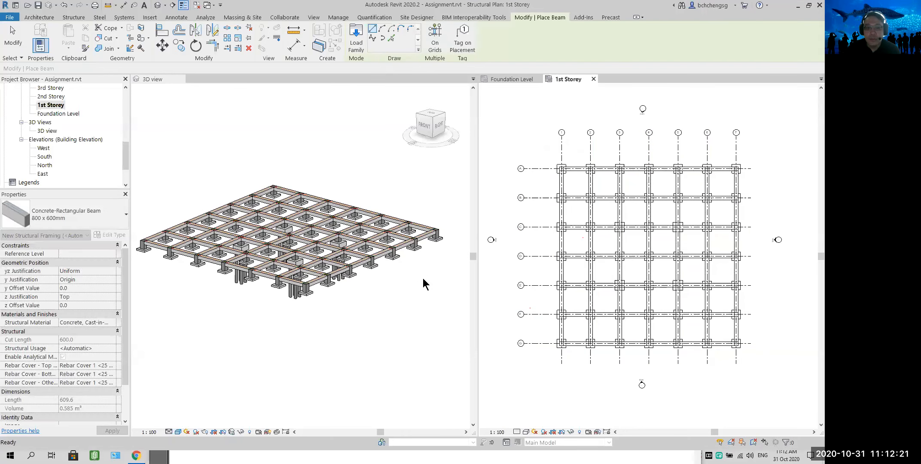
# Examine the 1st Storey beam grid in 3D, checking from close up and a lower angle how it meets the columns.
pyautogui.click(345, 343)
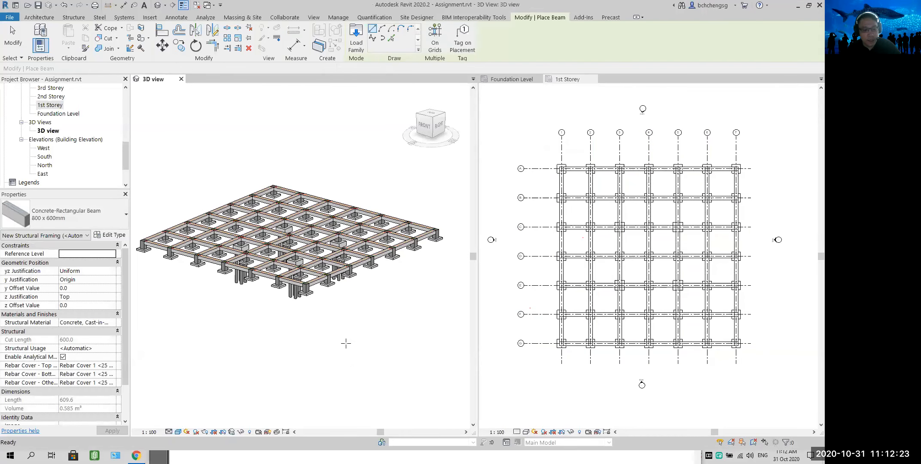
pyautogui.press('t')
pyautogui.press('w')
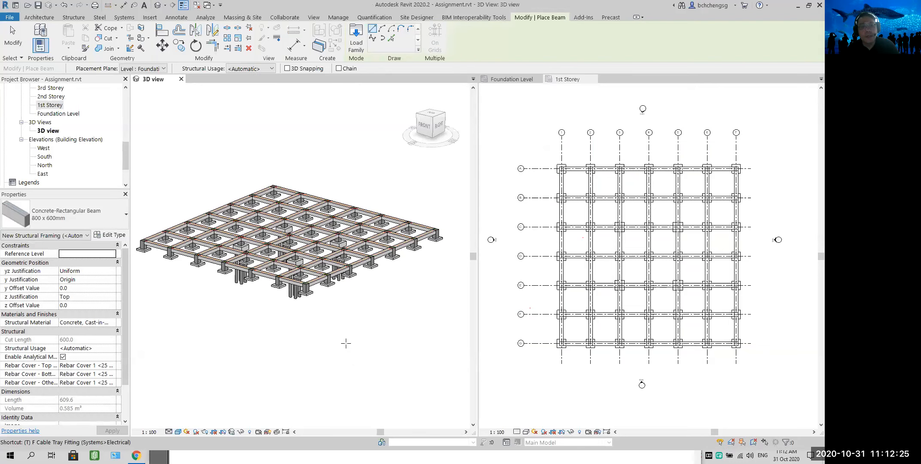
pyautogui.moveTo(385, 333); pyautogui.dragTo(580, 373, button='middle')
pyautogui.scroll(1, 486, 369)
pyautogui.scroll(4, 475, 327)
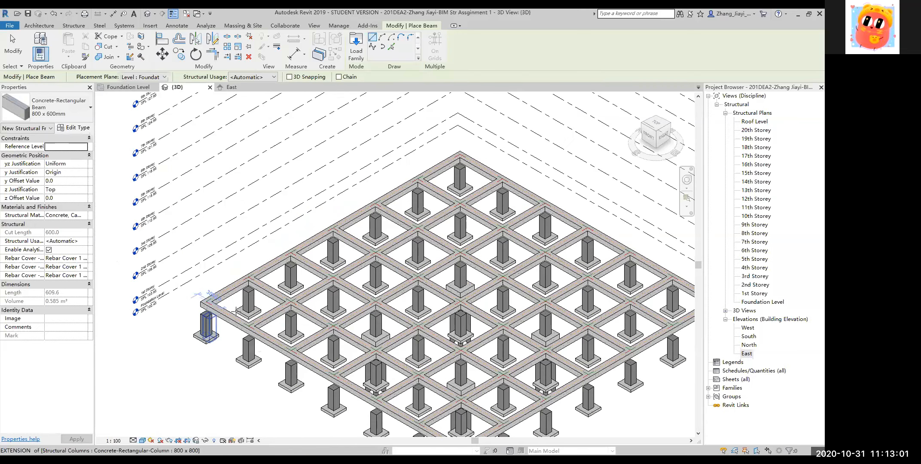
pyautogui.scroll(5, 217, 311)
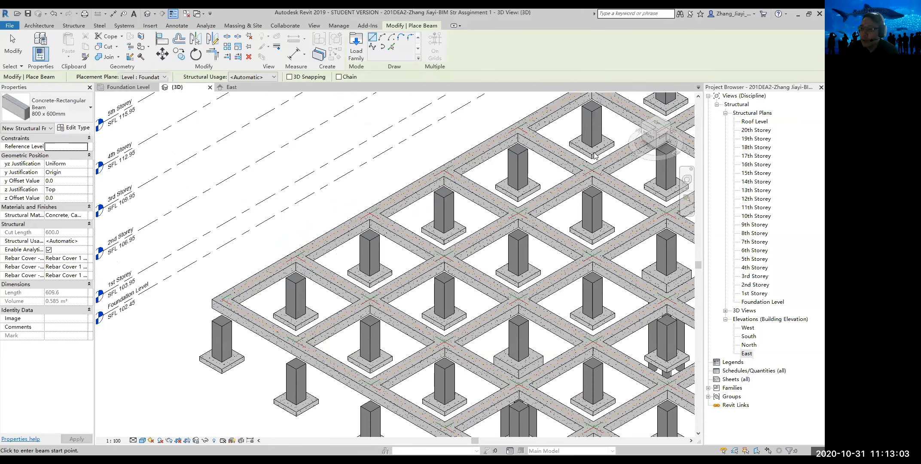
pyautogui.click(656, 134)
pyautogui.keyDown('shift'); pyautogui.moveTo(655, 111); pyautogui.dragTo(661, 86, button='middle'); pyautogui.keyUp('shift')
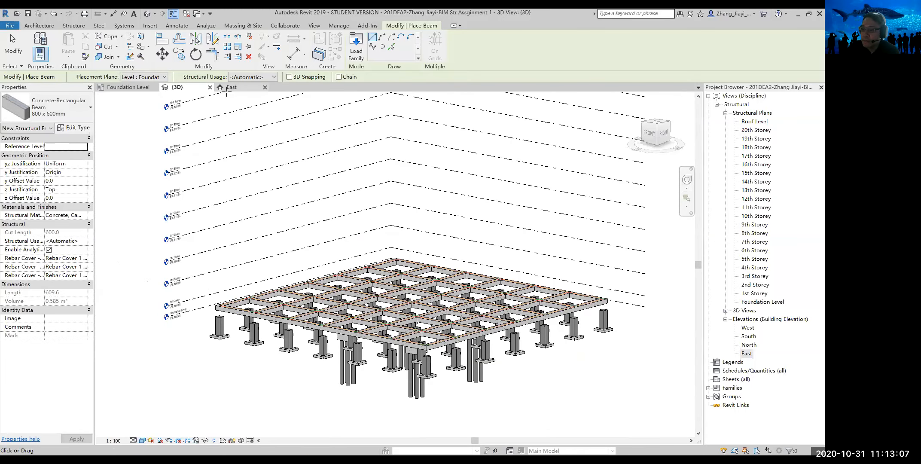
# Open the East elevation without setting a work plane and inspect the 1st Storey beams against the columns below, including a corner column's level constraints.
pyautogui.click(252, 89)
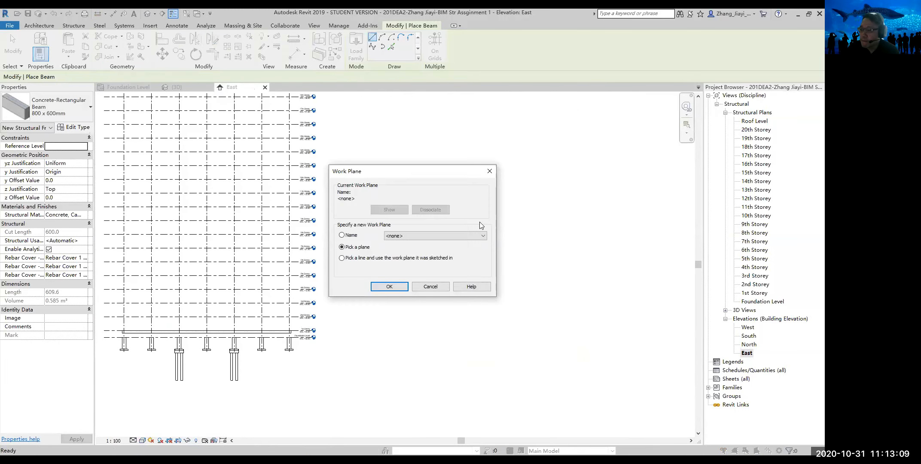
pyautogui.click(490, 171)
pyautogui.scroll(5, 363, 344)
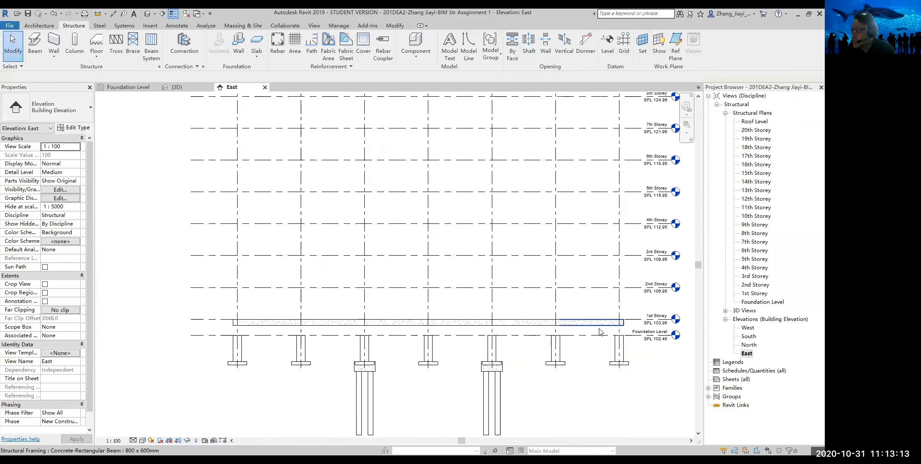
pyautogui.scroll(2, 617, 325)
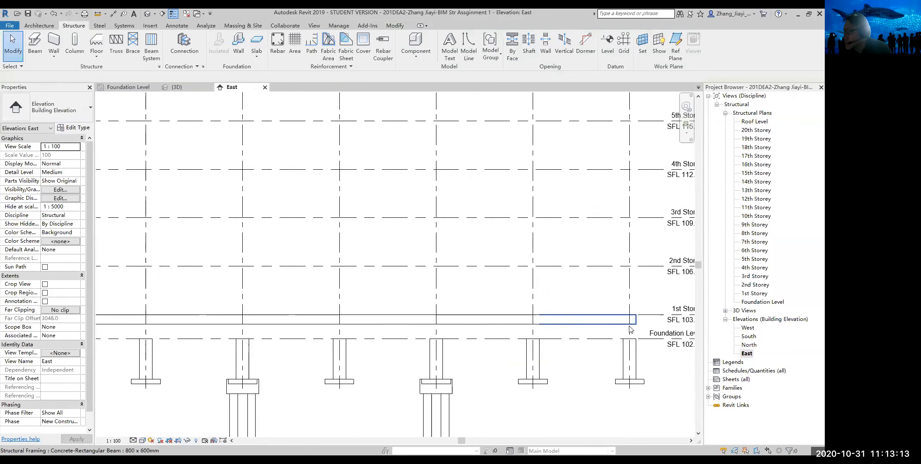
pyautogui.click(580, 325)
pyautogui.scroll(-1, 565, 359)
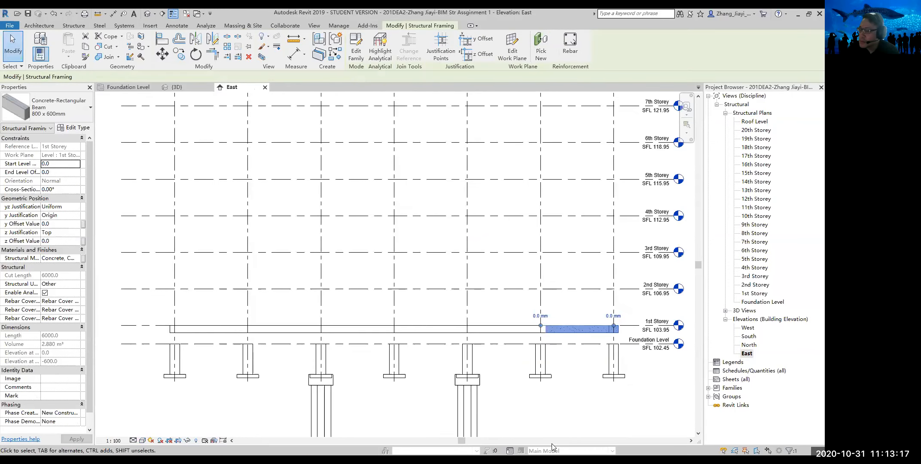
pyautogui.click(551, 400)
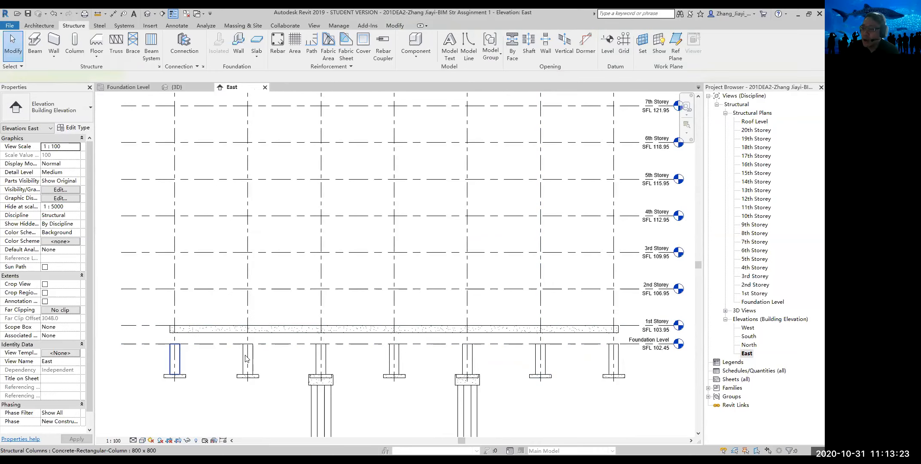
pyautogui.click(175, 359)
pyautogui.click(248, 359)
pyautogui.click(175, 359)
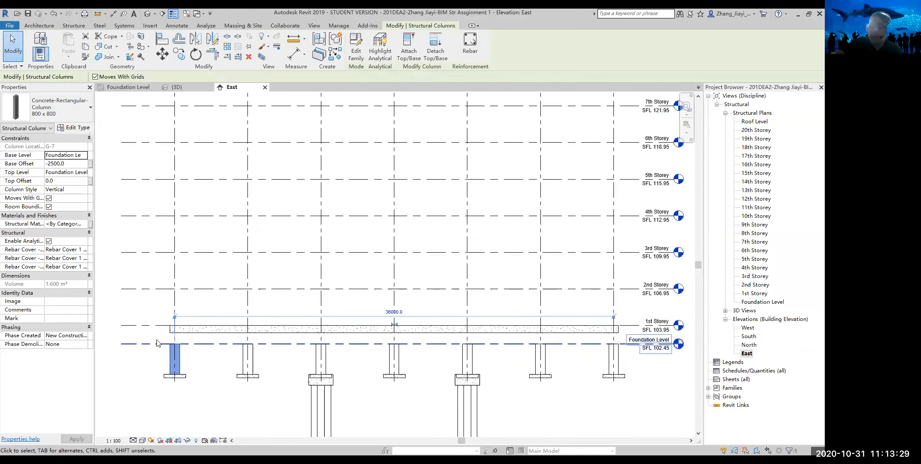
pyautogui.moveTo(218, 399); pyautogui.dragTo(204, 372, button='middle')
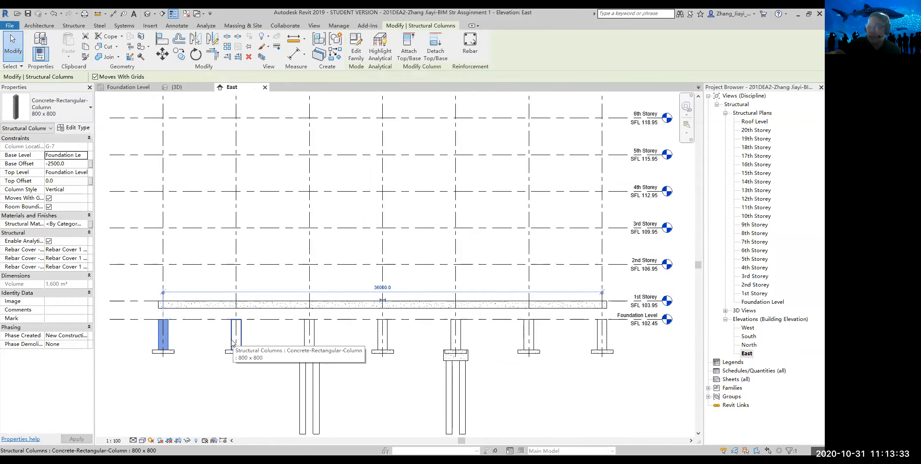
pyautogui.click(207, 400)
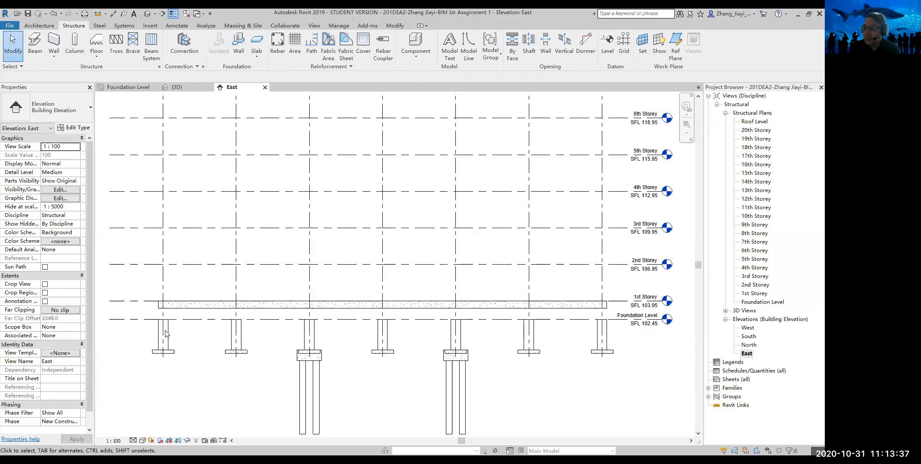
# Open the Foundation Level plan at the structural column grid.
pyautogui.click(129, 87)
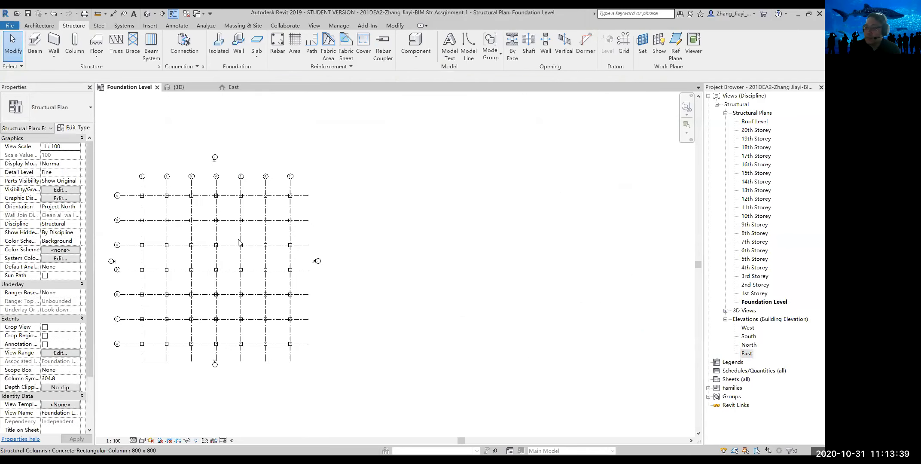
pyautogui.scroll(3, 142, 186)
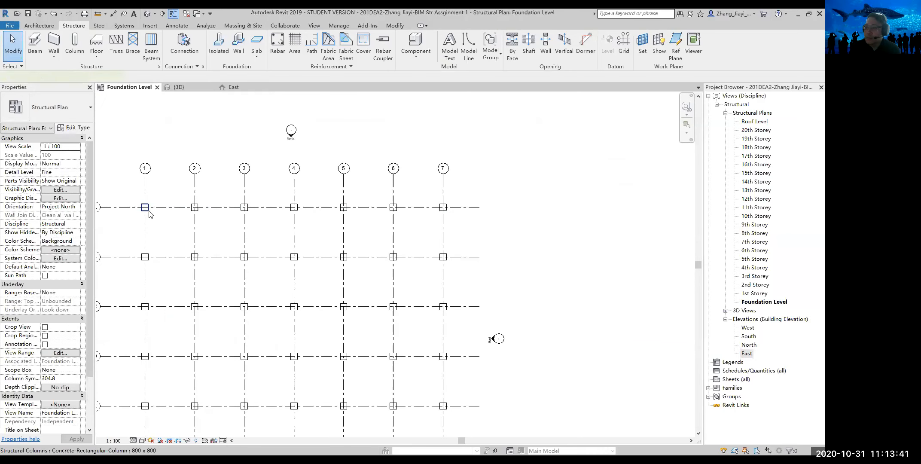
pyautogui.click(146, 208)
pyautogui.rightClick(147, 210)
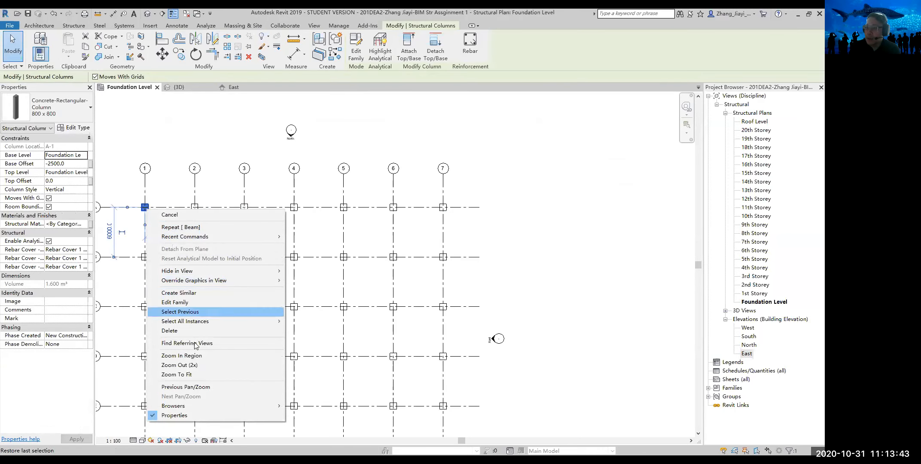
pyautogui.click(178, 215)
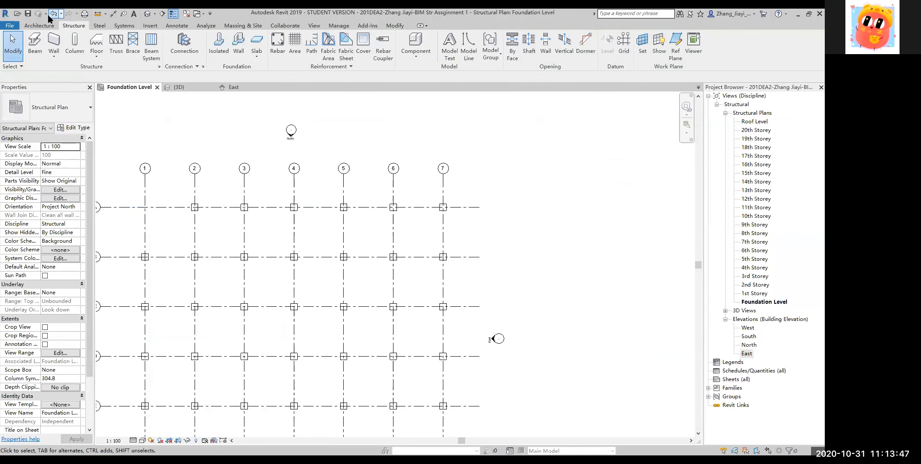
# Select all 800 x 800 concrete columns visible in the Foundation Level plan and set their top level to 1st Storey.
pyautogui.click(145, 207)
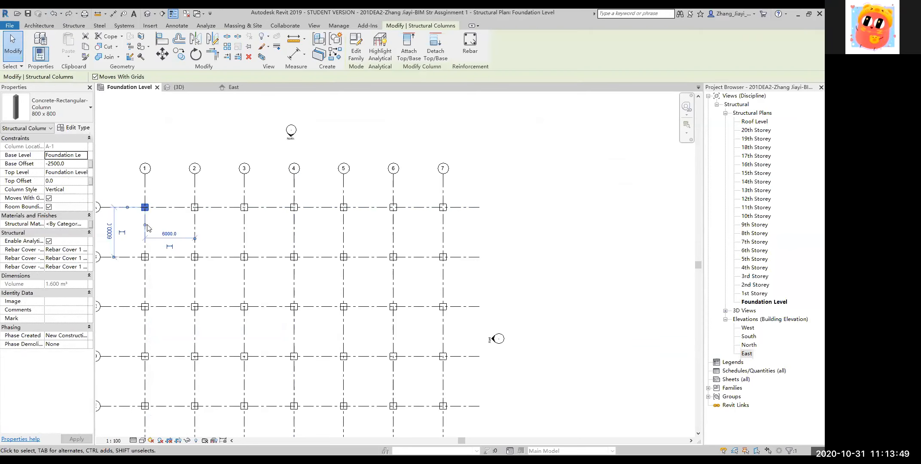
pyautogui.rightClick(145, 207)
pyautogui.moveTo(200, 321)
pyautogui.click(313, 318)
pyautogui.scroll(-3, 323, 271)
pyautogui.moveTo(313, 266); pyautogui.dragTo(301, 245, button='middle')
pyautogui.scroll(1, 301, 245)
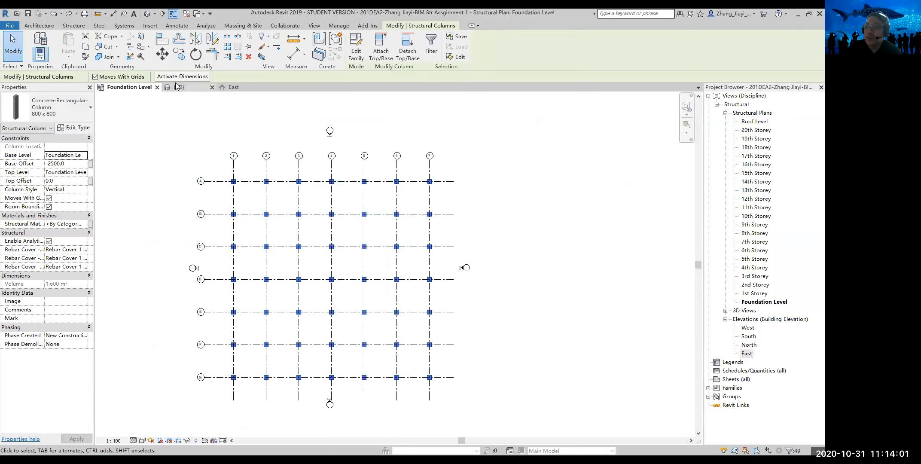
pyautogui.click(85, 172)
pyautogui.click(79, 190)
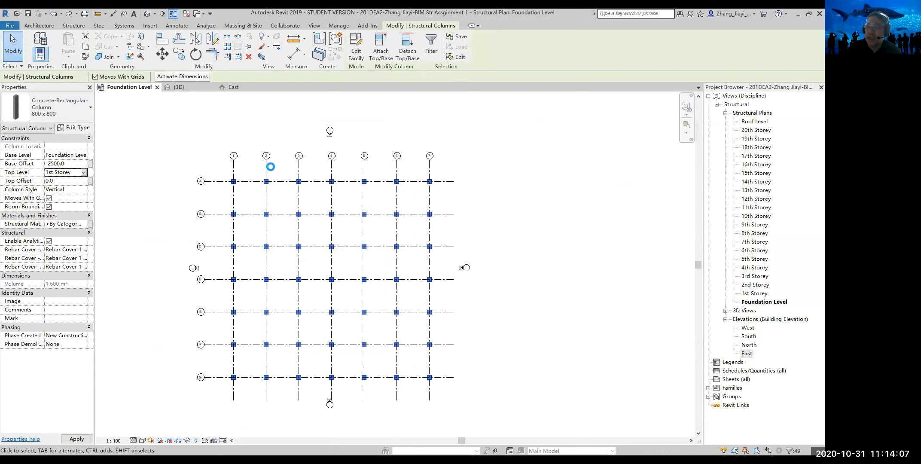
pyautogui.press('Escape')
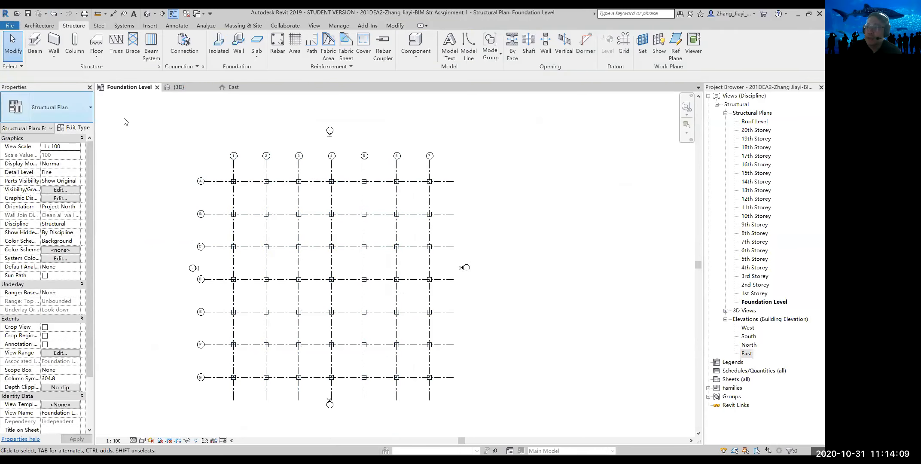
# Set the base offset of all 800 x 800 columns visible in the plan to 0, accepting the move of their attached foundations.
pyautogui.click(234, 181)
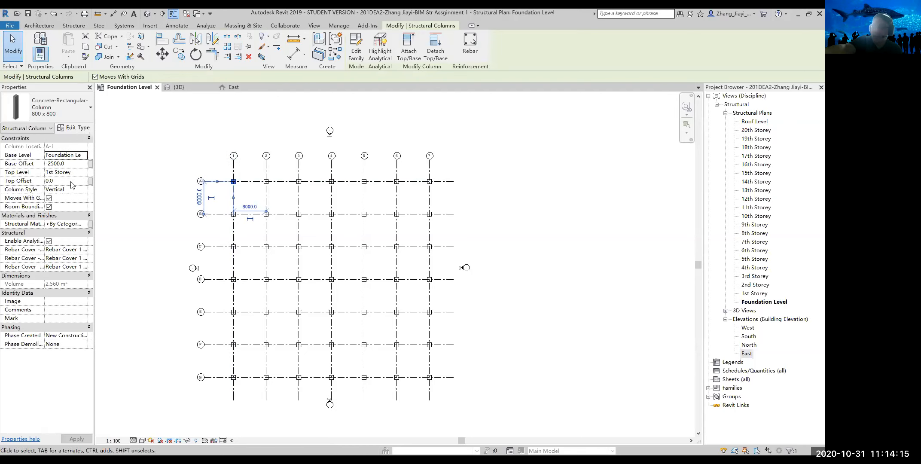
pyautogui.rightClick(235, 184)
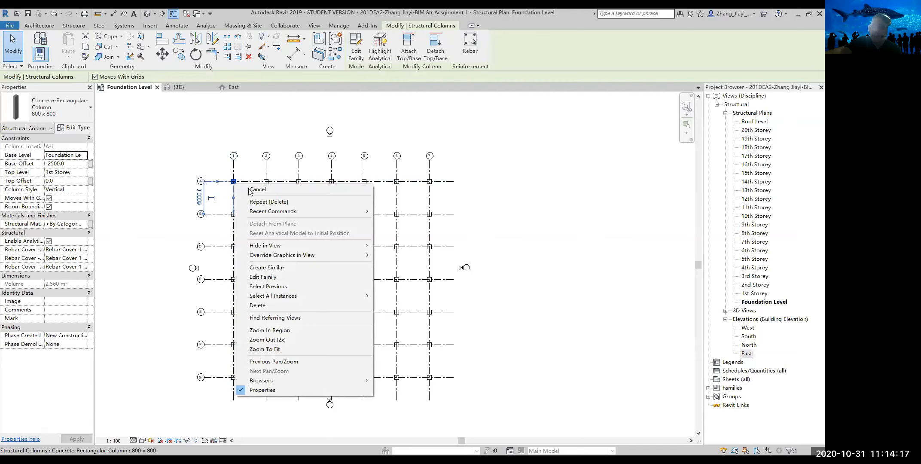
pyautogui.moveTo(288, 296)
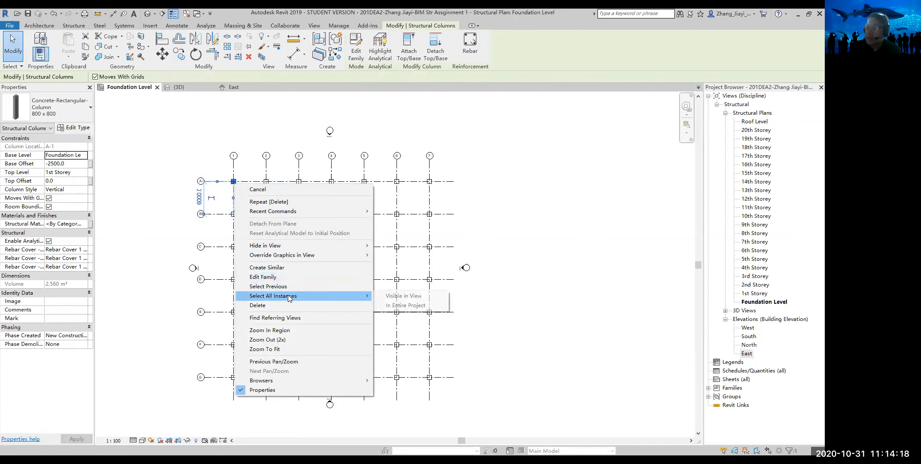
pyautogui.click(393, 296)
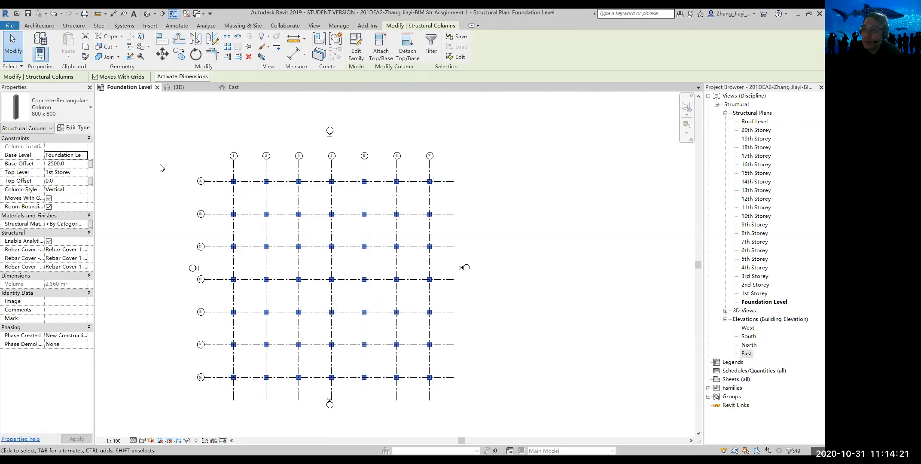
pyautogui.click(73, 163)
pyautogui.write('0')
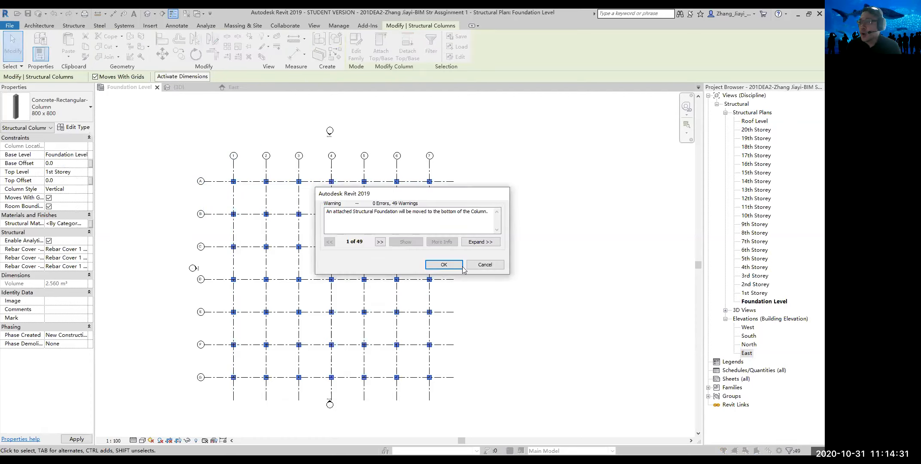
pyautogui.click(444, 264)
# Inspect how the columns meet the 1st Storey beams and the foundations in the 3D view and the East elevation.
pyautogui.click(177, 87)
pyautogui.click(519, 389)
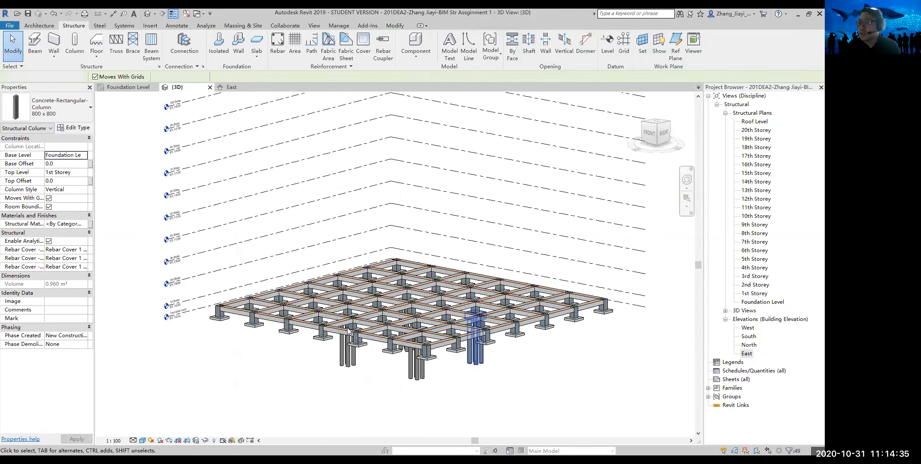
pyautogui.scroll(5, 315, 336)
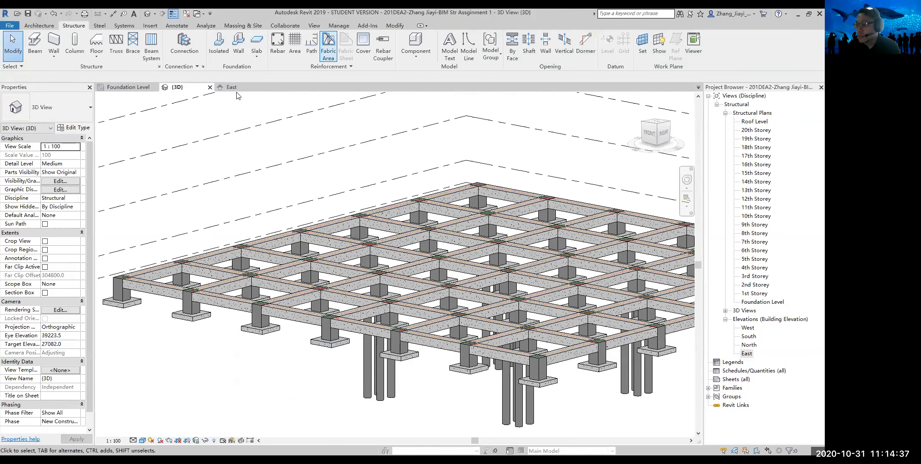
pyautogui.click(234, 90)
pyautogui.scroll(-1, 224, 347)
pyautogui.moveTo(330, 353); pyautogui.dragTo(281, 356, button='middle')
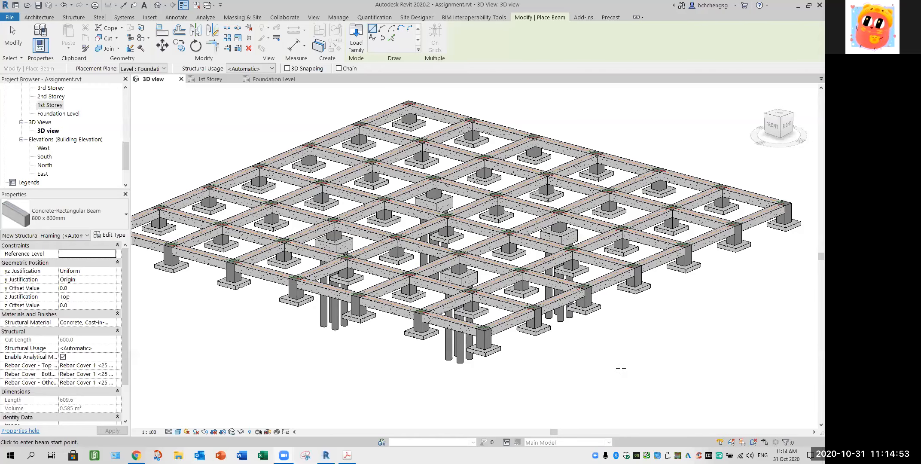
pyautogui.keyDown('shift'); pyautogui.moveTo(614, 348); pyautogui.dragTo(642, 370, button='middle'); pyautogui.keyUp('shift')
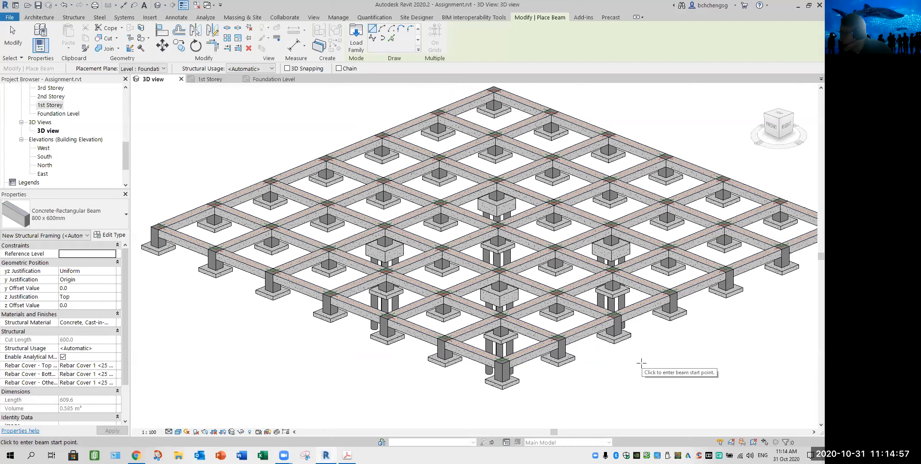